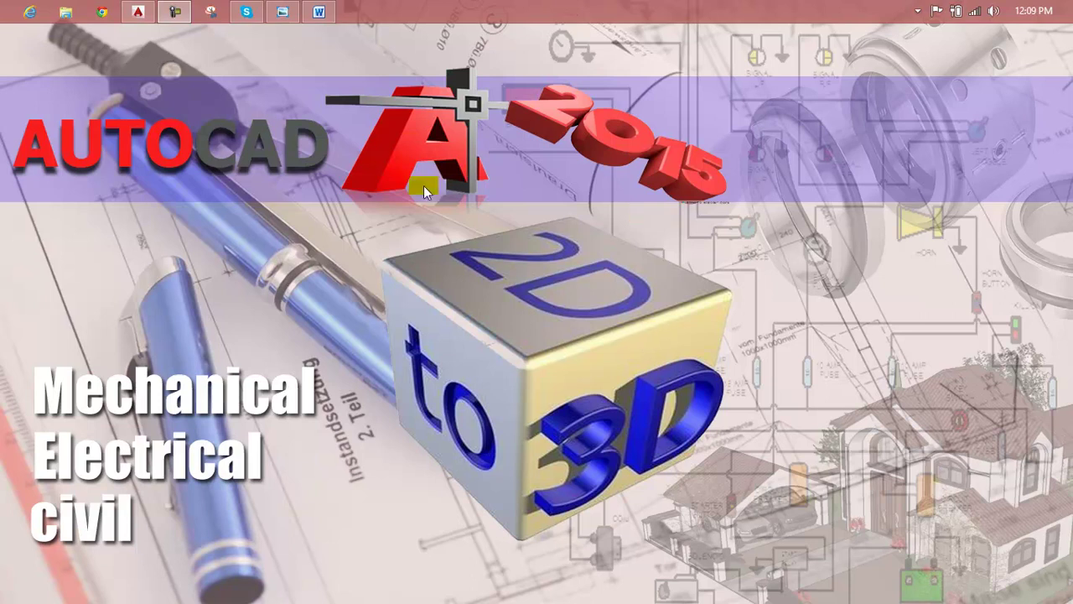
Bring up the Lesson 130 Word document introducing the AutoCAD 2015 ball bearing lesson.
left_click(319, 11)
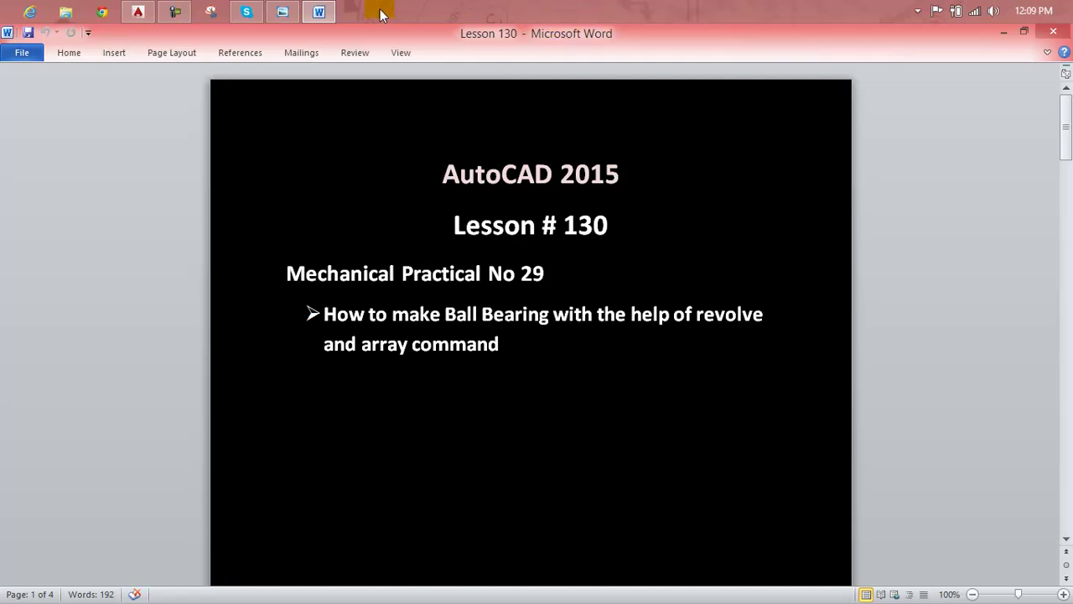
mouse_move(283, 11)
left_click(352, 114)
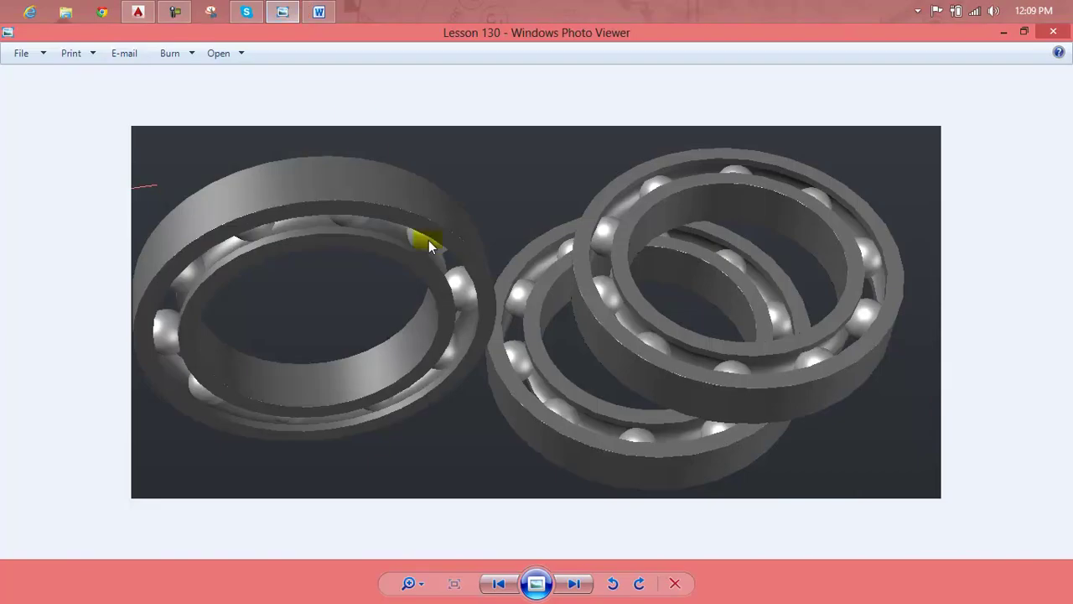
scroll(514, 249, "up", 2)
scroll(514, 248, "down", 2)
scroll(514, 249, "up", 2)
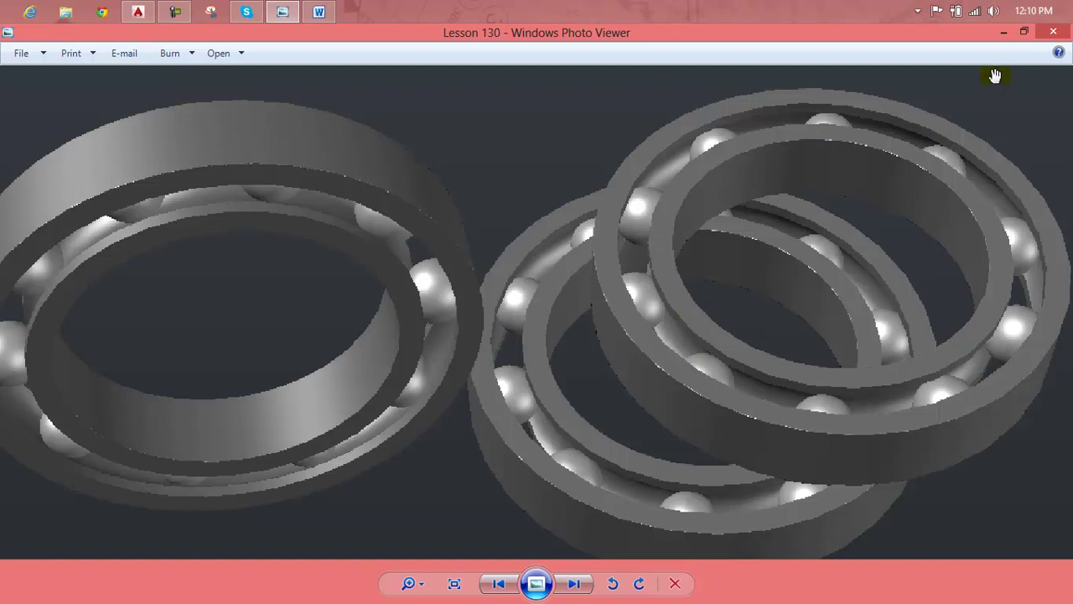
left_click(1053, 31)
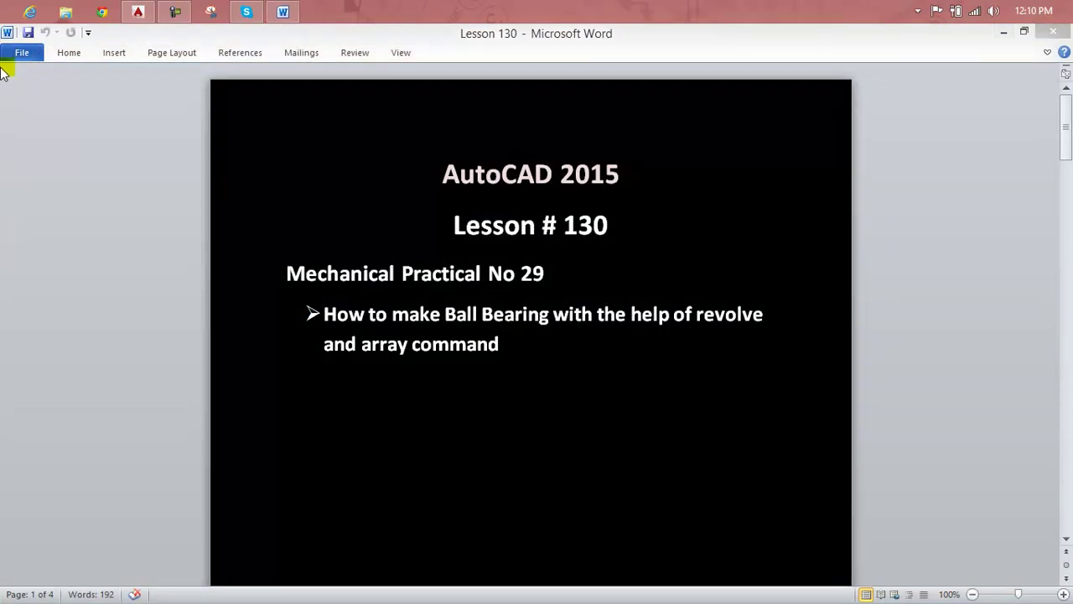
Create a new blank Drawing1 in AutoCAD with the background grid turned off.
left_click(139, 10)
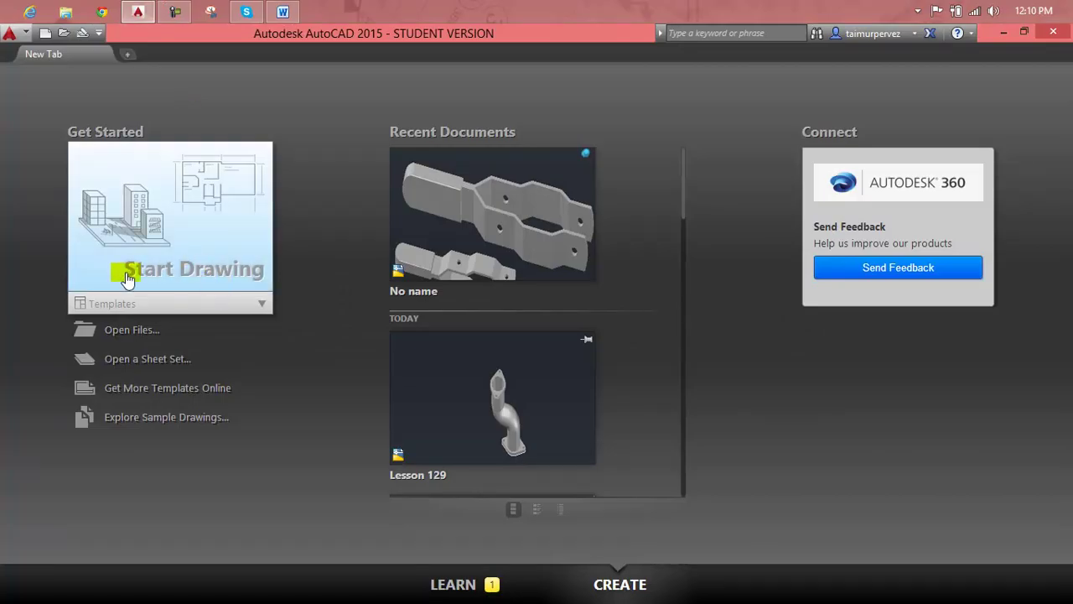
left_click(168, 221)
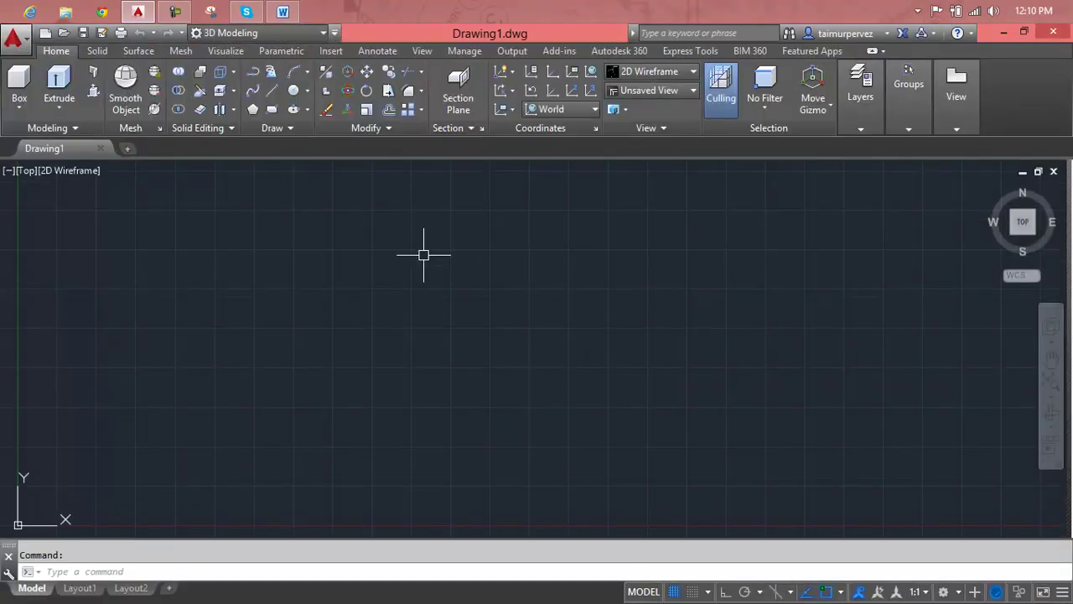
key("F7")
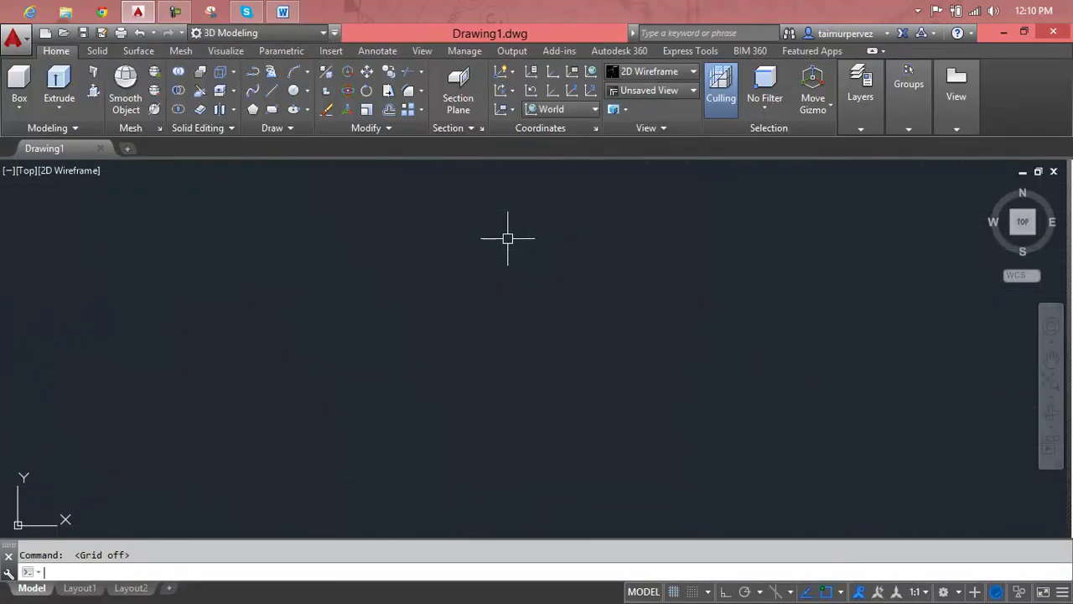
key("Escape")
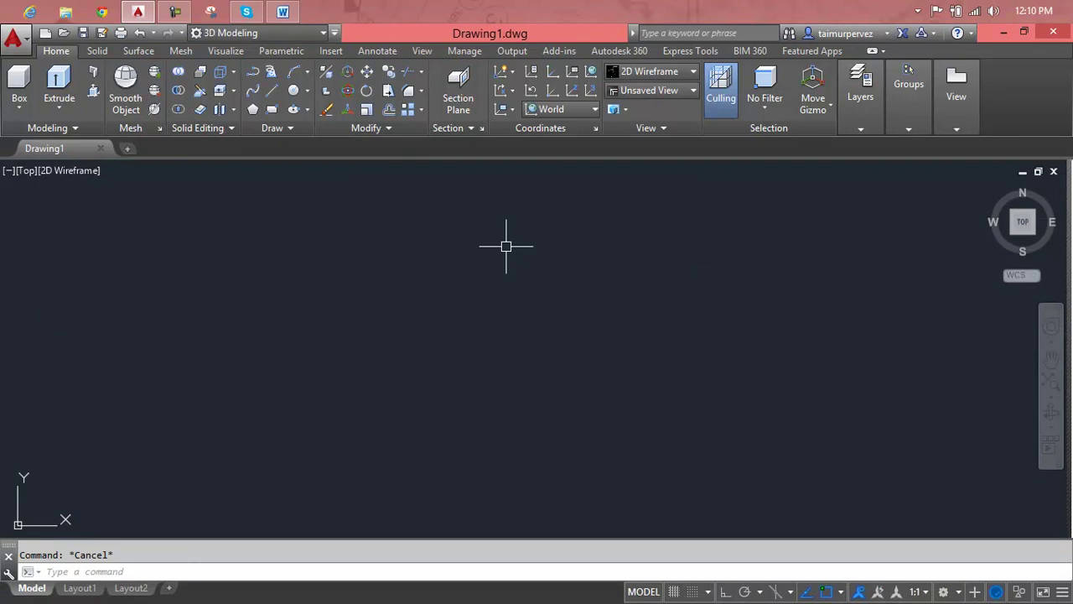
Start the LINE command, restarting it after one cancelled attempt.
type("l")
key("Return")
key("Escape")
key("Escape")
type("l")
key("Return")
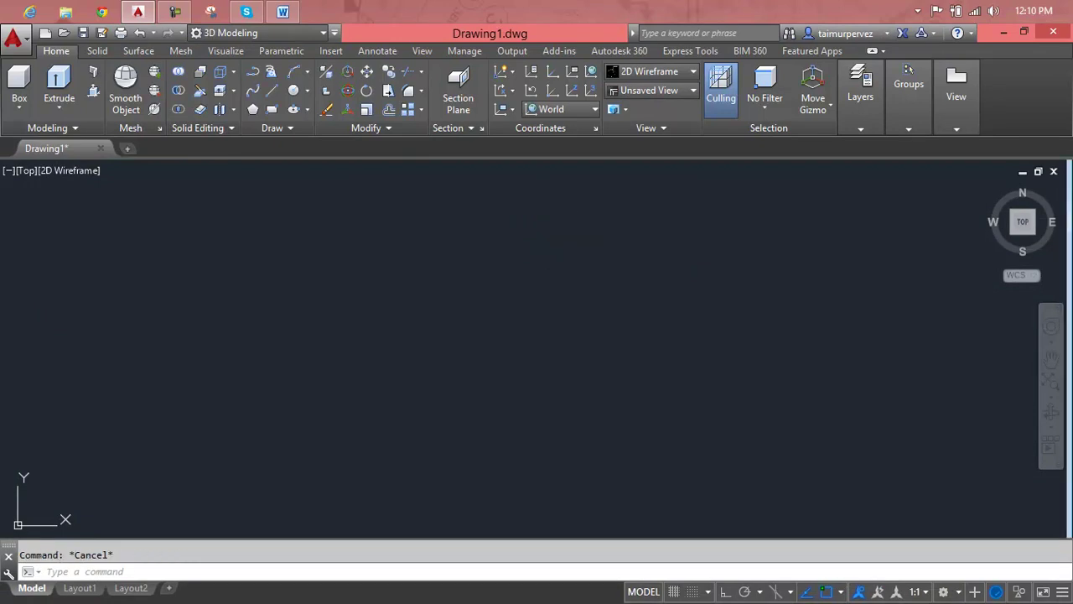
Draw a 30-unit vertical line with Ortho on and centre it in the view.
left_click(602, 215)
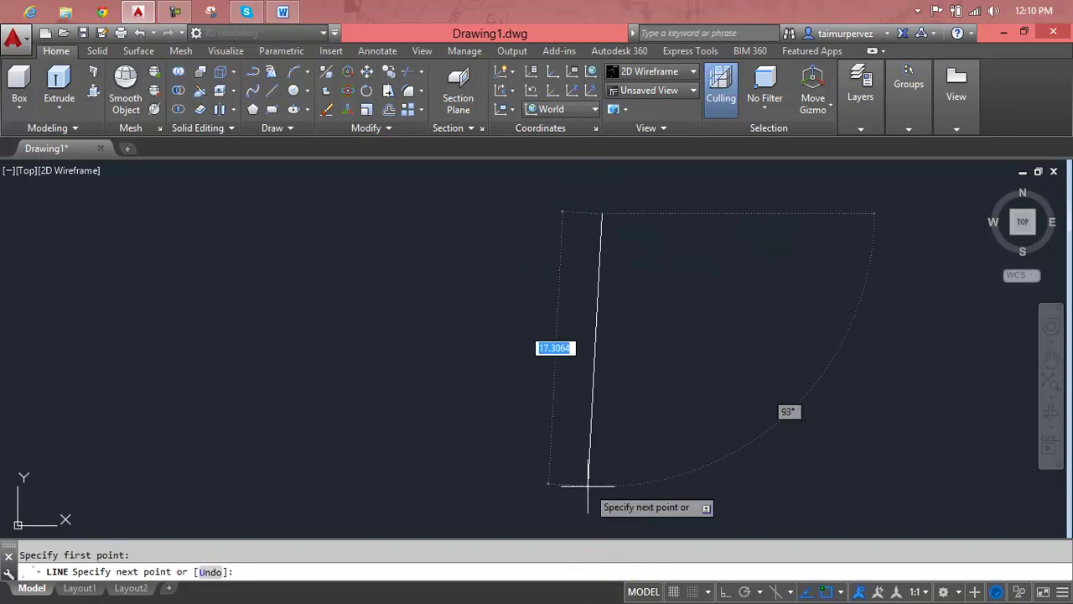
key("F8")
type("30")
key("Return")
key("Escape")
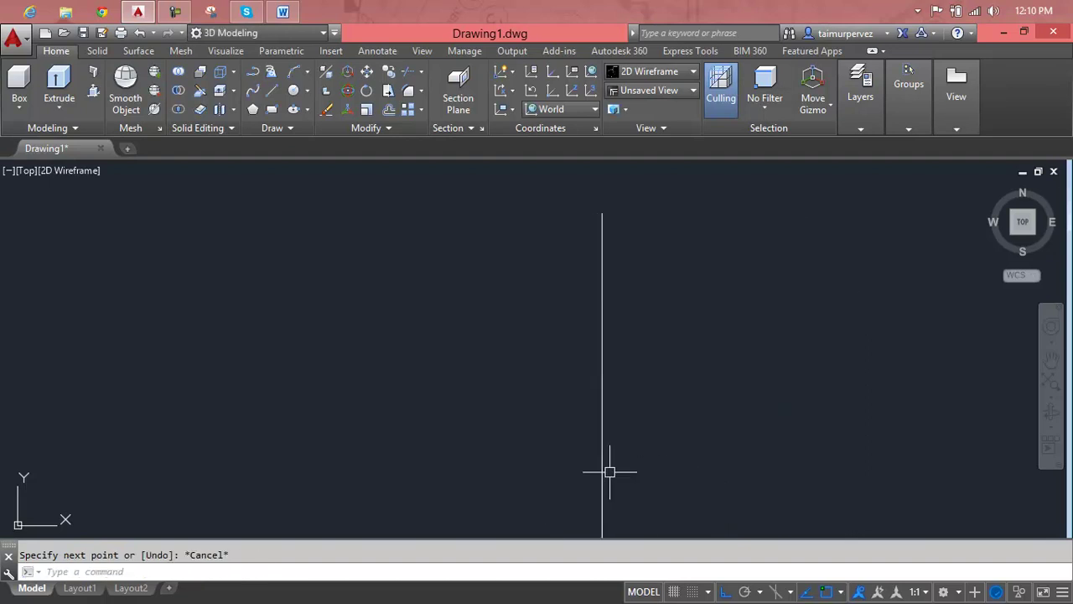
scroll(608, 470, "down", 1)
middle_click_drag(609, 470, 597, 338)
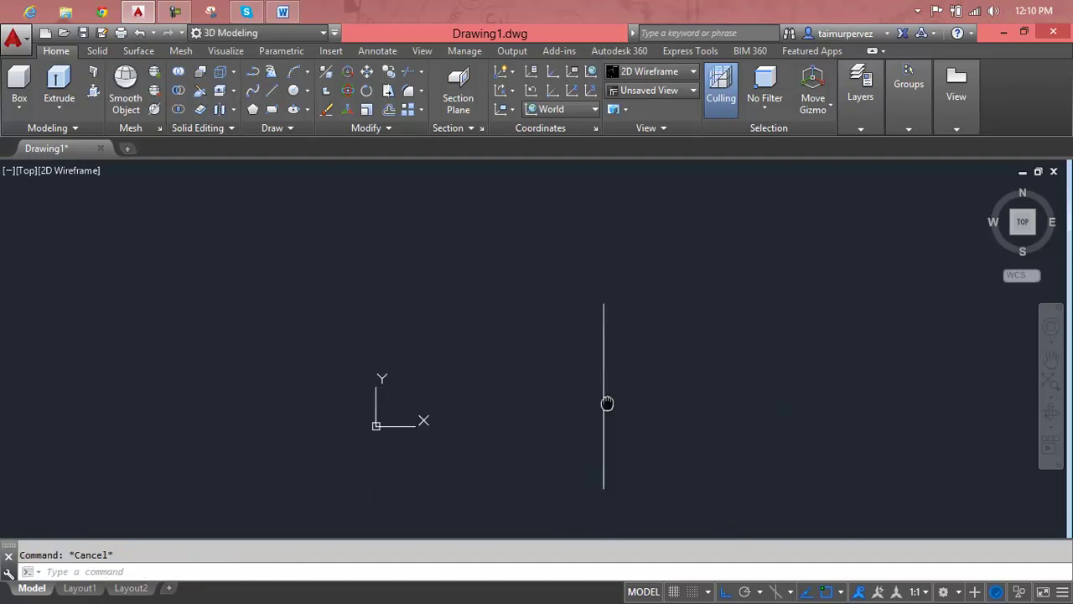
Offset the vertical line at distance 1 to make a parallel copy on the left.
type("o")
key("Return")
type("1")
key("Return")
left_click(599, 342)
left_click(511, 343)
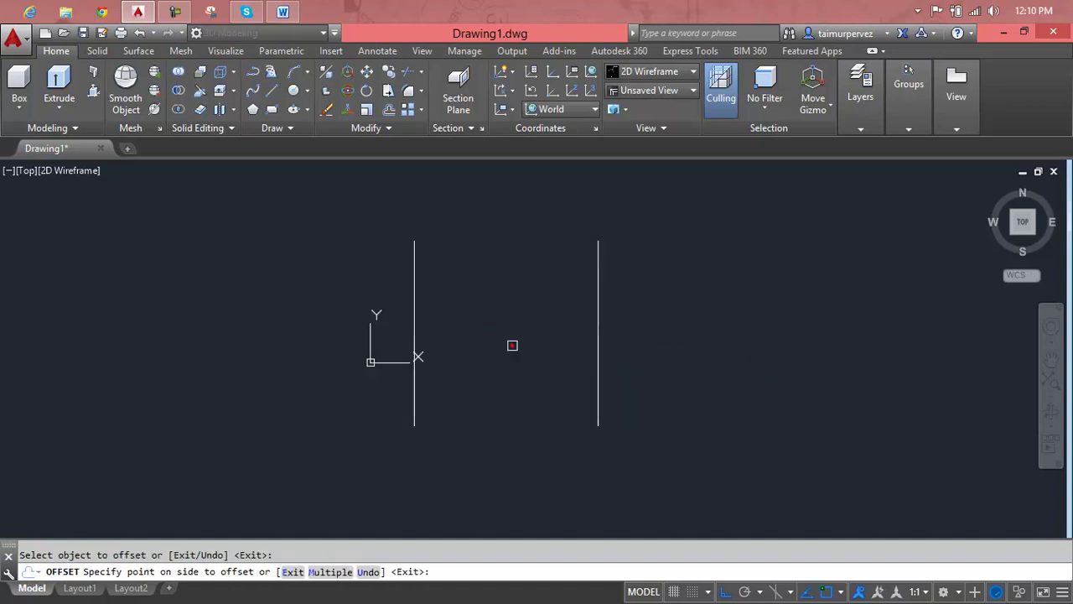
scroll(439, 335, "up", 2)
key("Escape")
Draw a horizontal line joining the left and right vertical lines.
type("l")
key("Return")
left_click(394, 331)
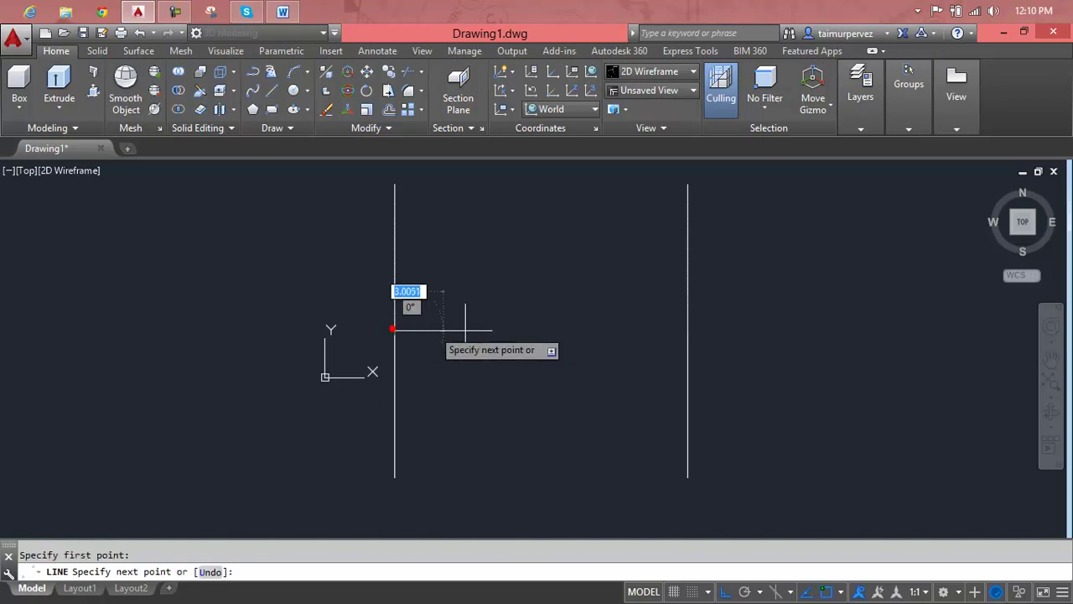
left_click(688, 331)
key("Return")
key("Escape")
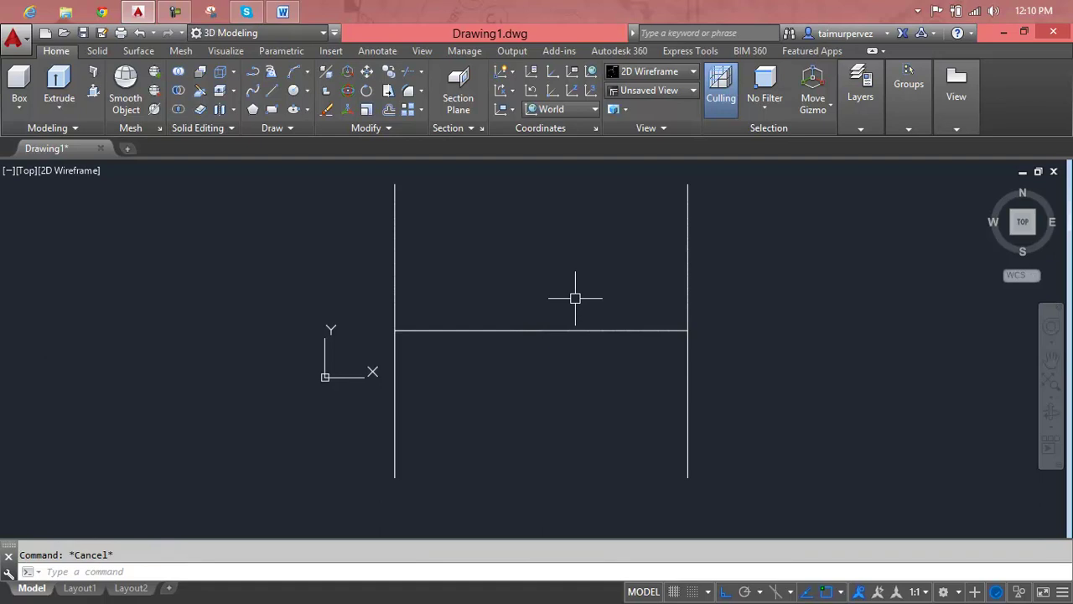
Add a short vertical centre line and grip-stretch it to centre on the horizontal line's midpoint.
type("l")
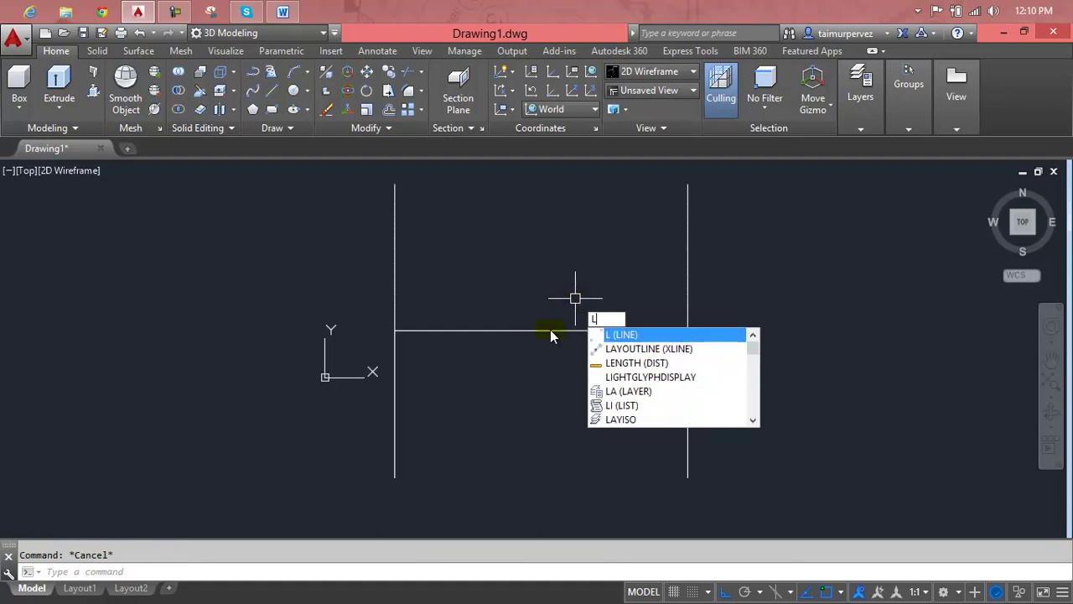
key("Return")
left_click(541, 331)
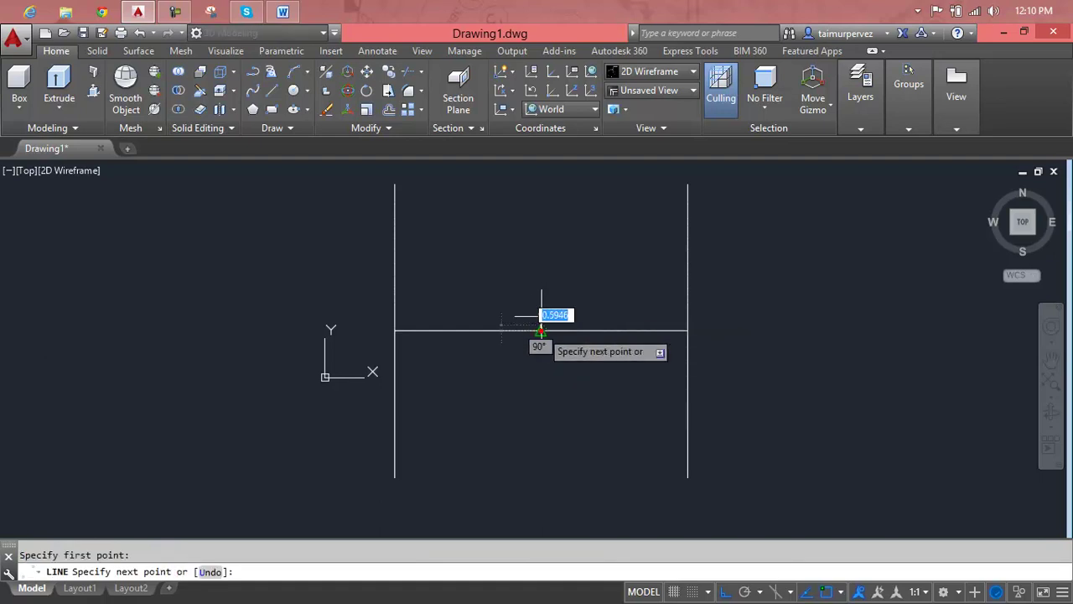
left_click(541, 201)
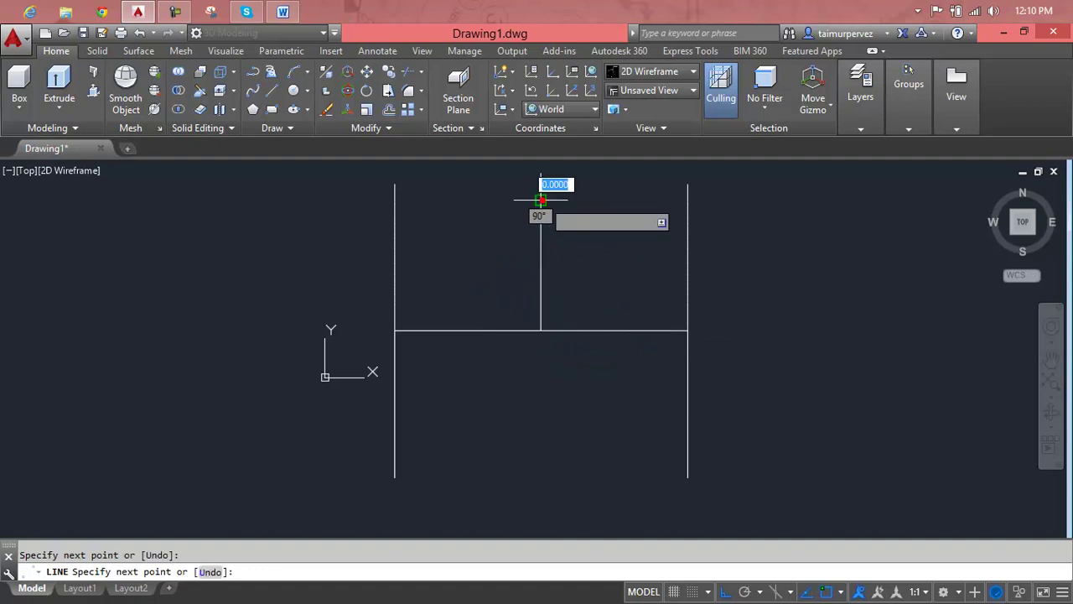
key("Escape")
left_click(535, 242)
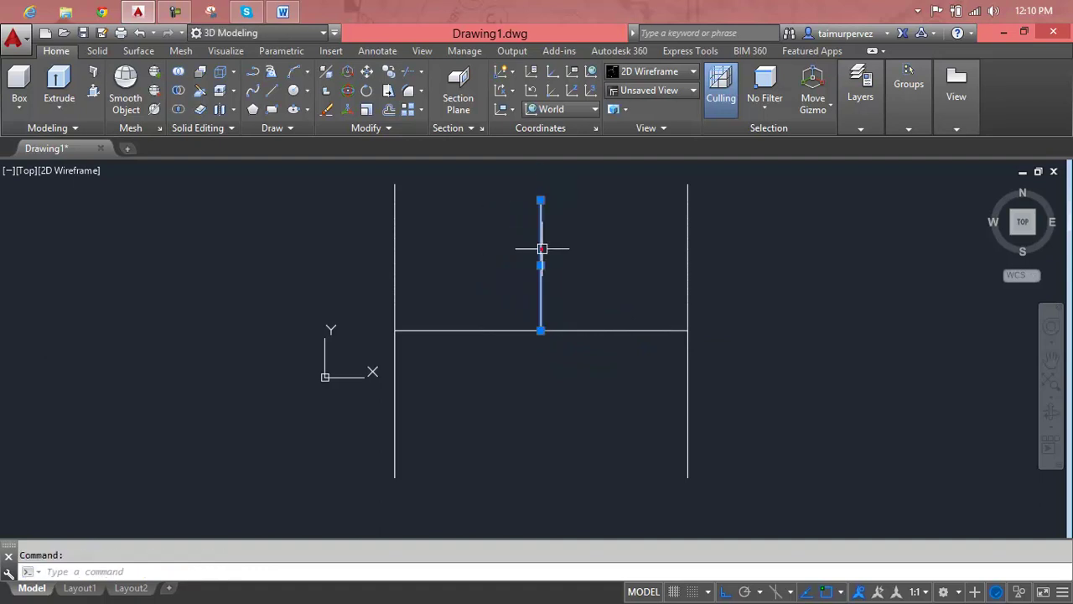
left_click(540, 265)
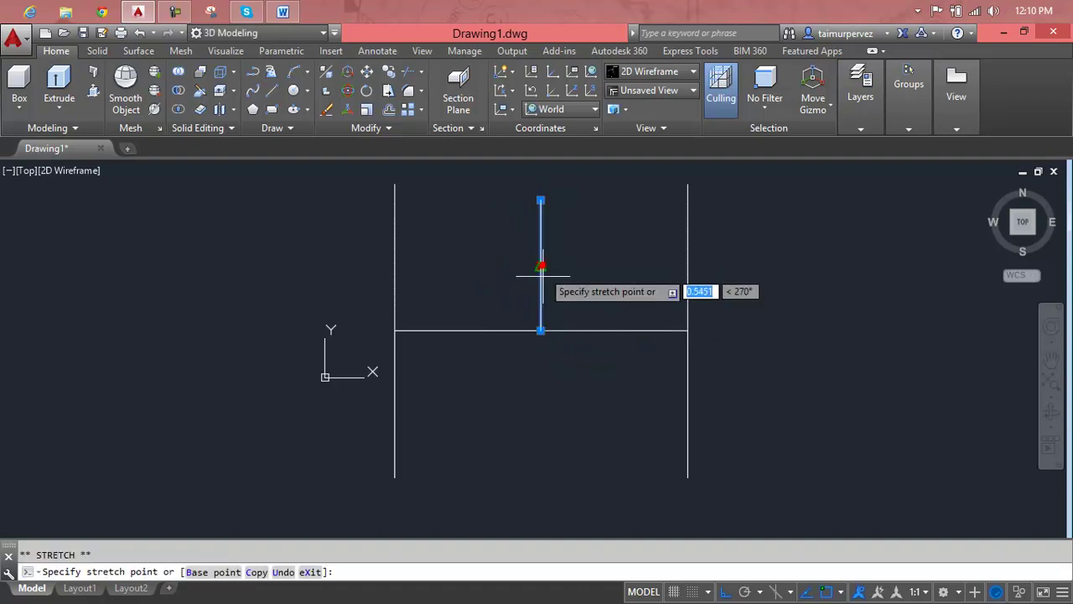
left_click(541, 331)
key("Escape")
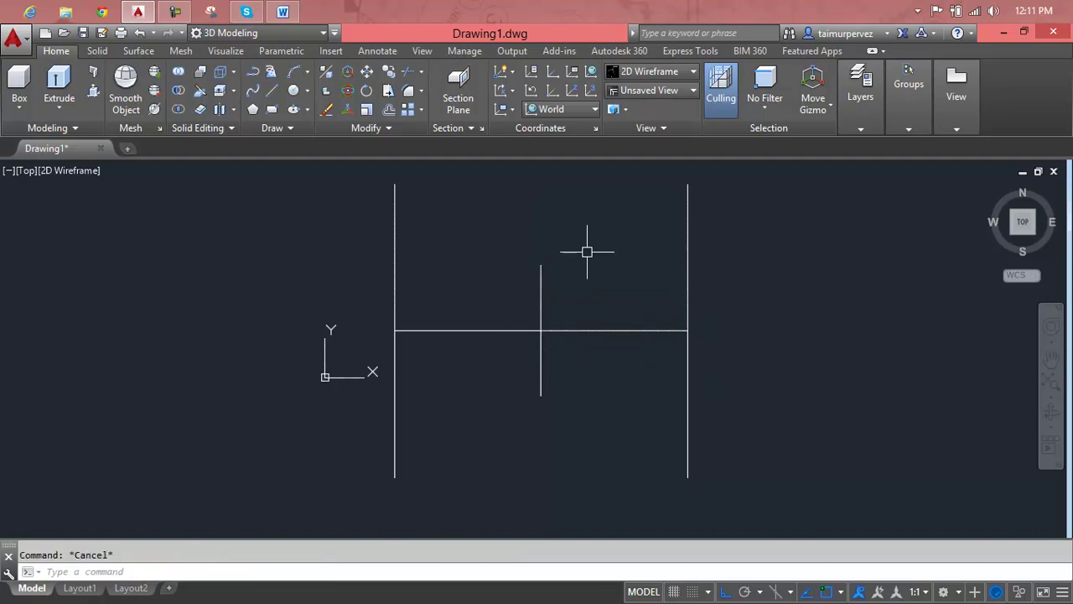
Draw a 5 by 5 square with the RECTANGLE command.
type("rec")
key("Return")
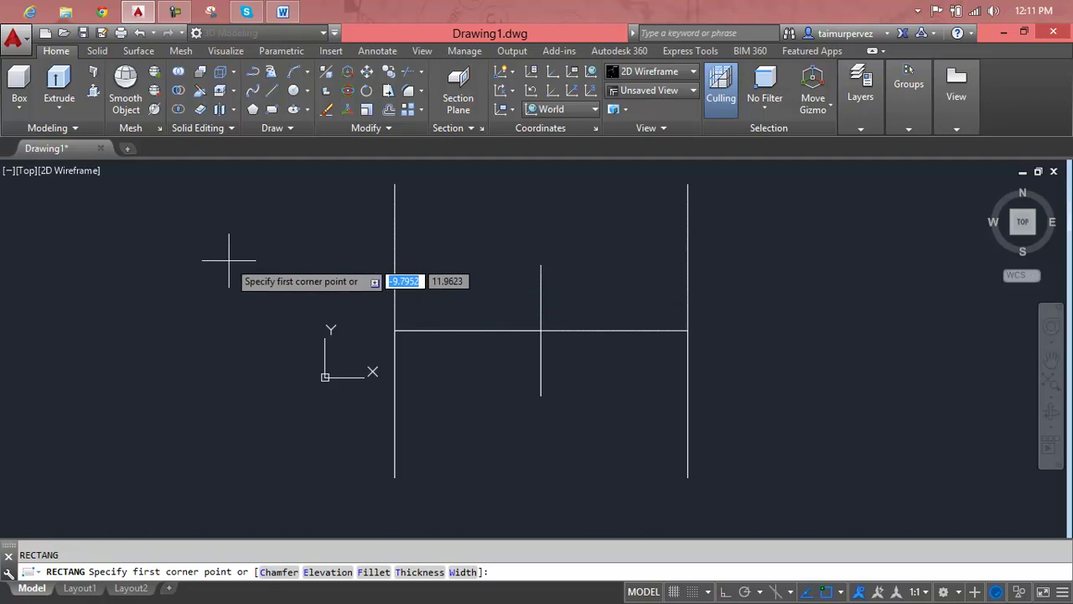
left_click(179, 249)
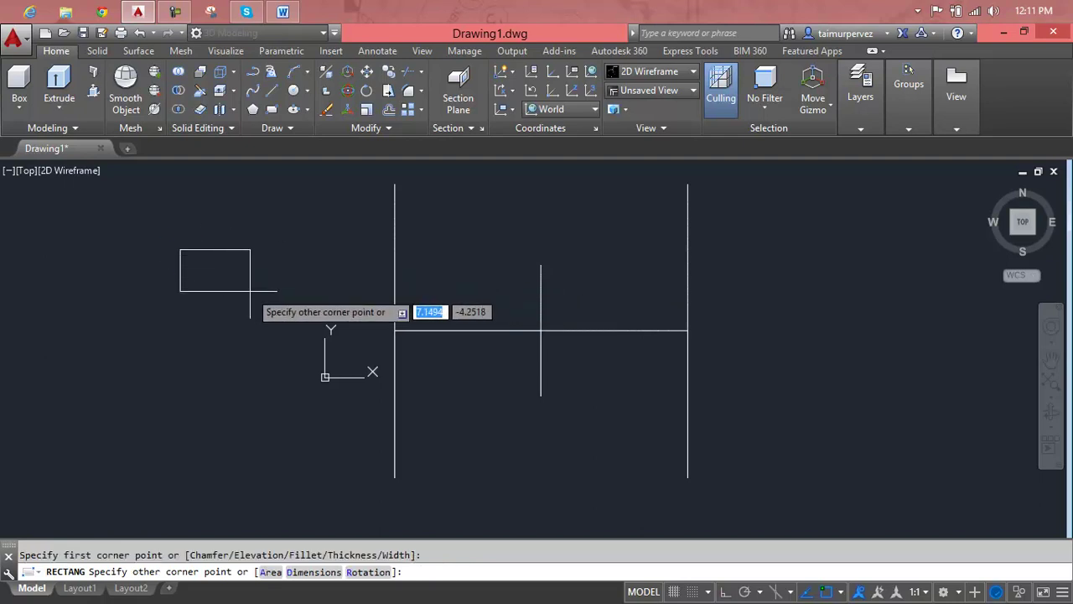
type("@5")
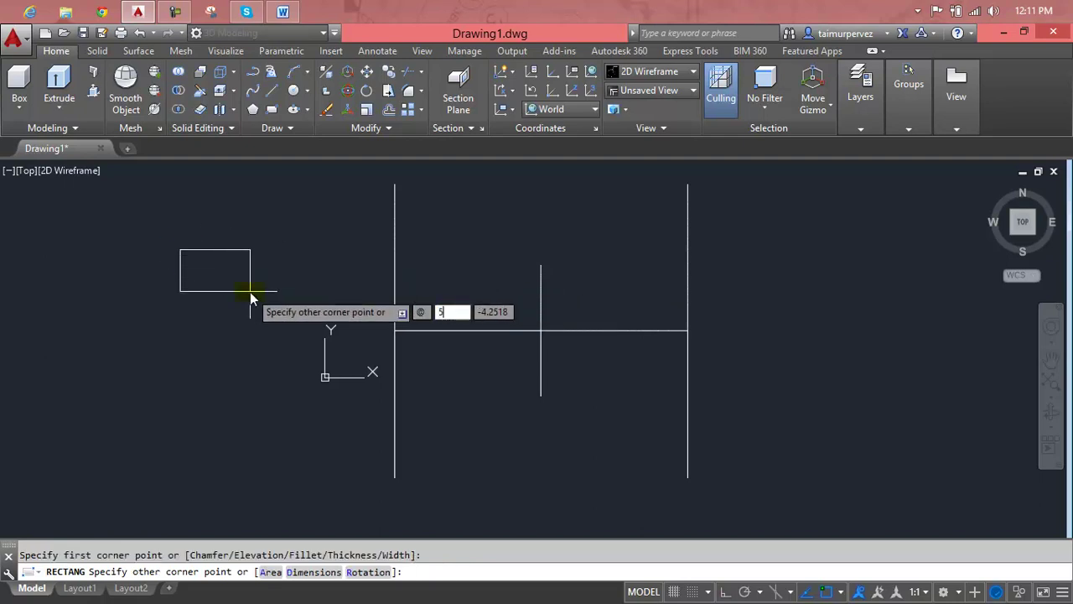
key("Tab")
type("5")
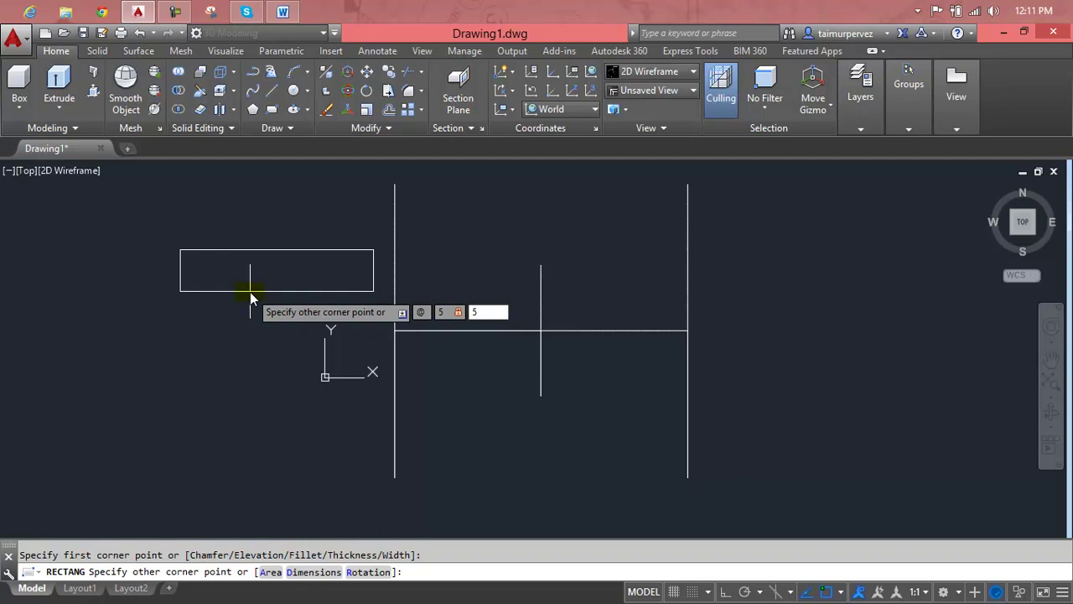
key("Return")
scroll(232, 247, "up", 2)
key("Escape")
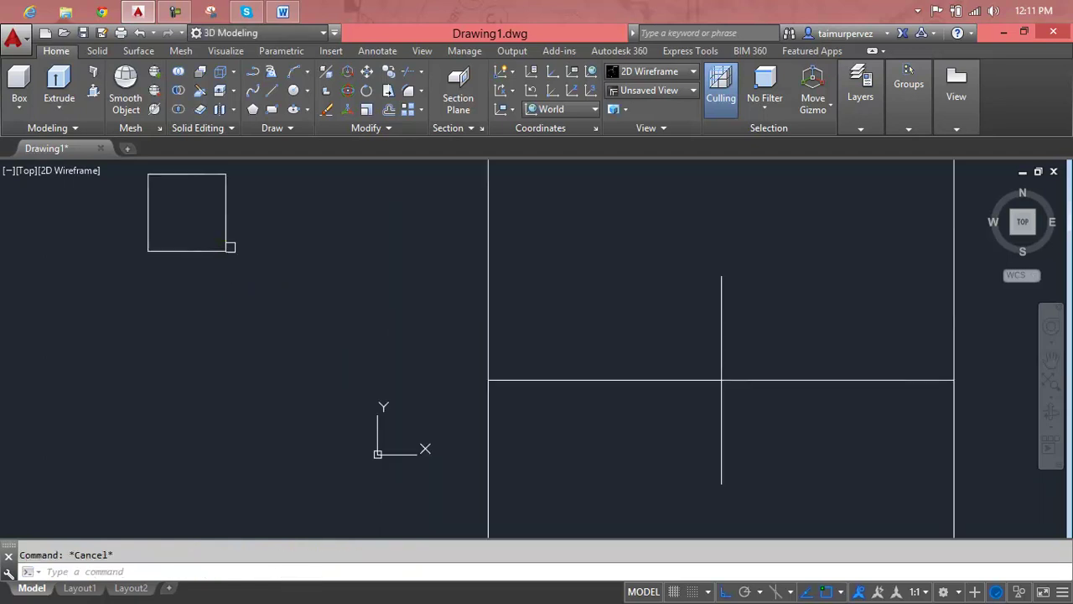
Move the square by its left-edge midpoint onto the vertical and horizontal line intersection.
type("m")
key("Return")
left_click(226, 232)
key("Return")
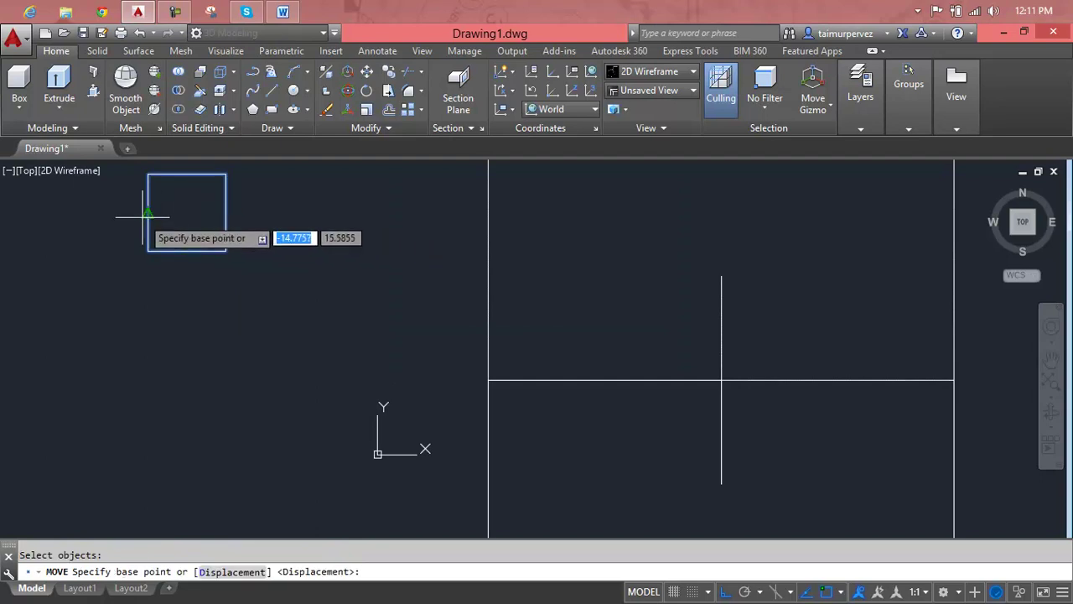
left_click(147, 213)
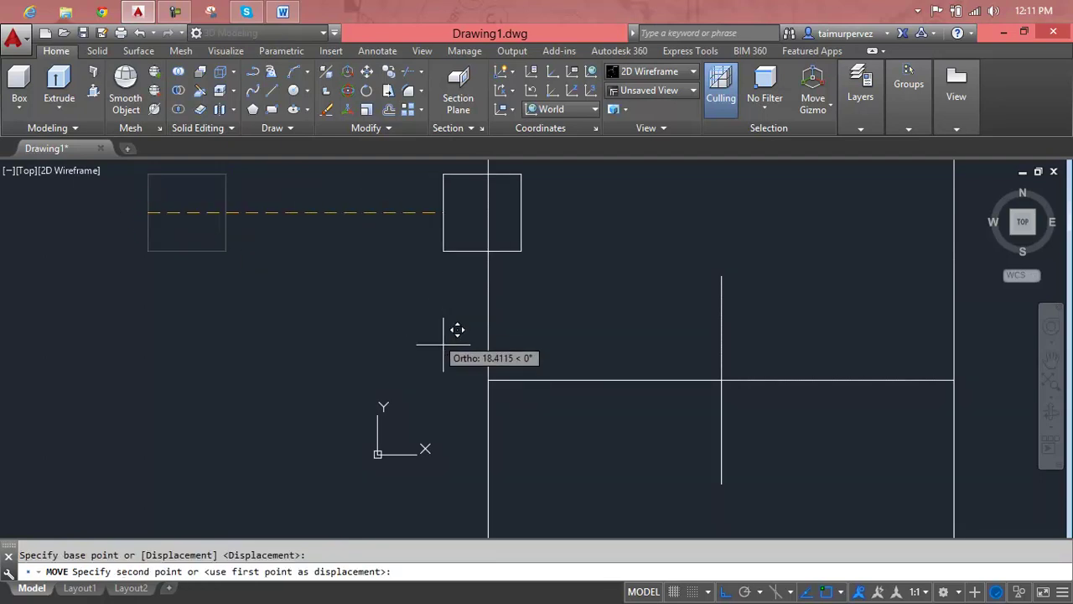
left_click(486, 376)
scroll(546, 367, "up", 2)
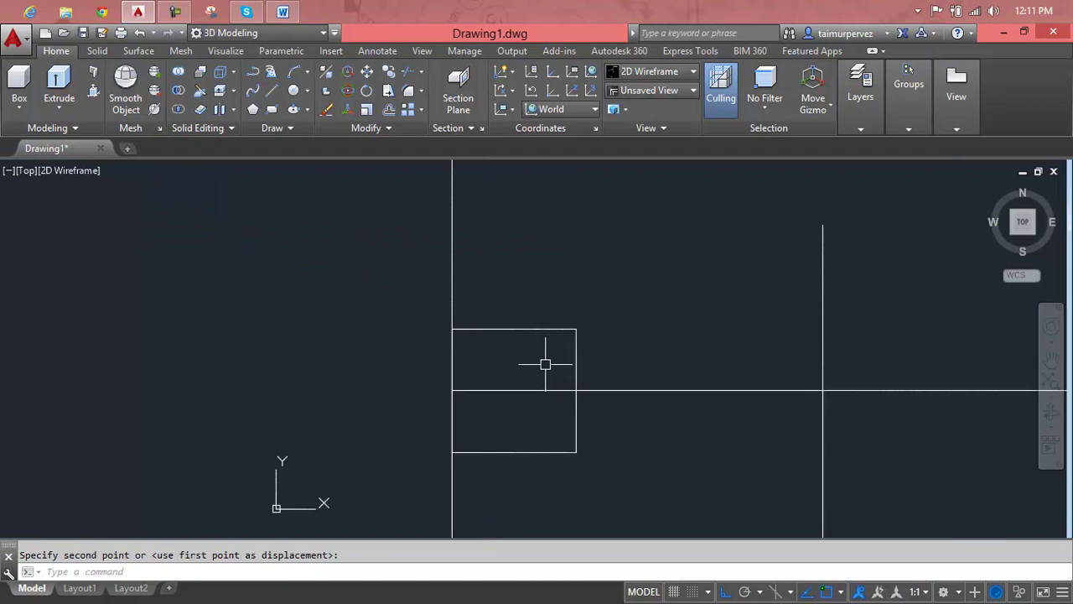
key("Escape")
Draw a vertical line from the square's top midpoint down to its bottom edge.
type("l")
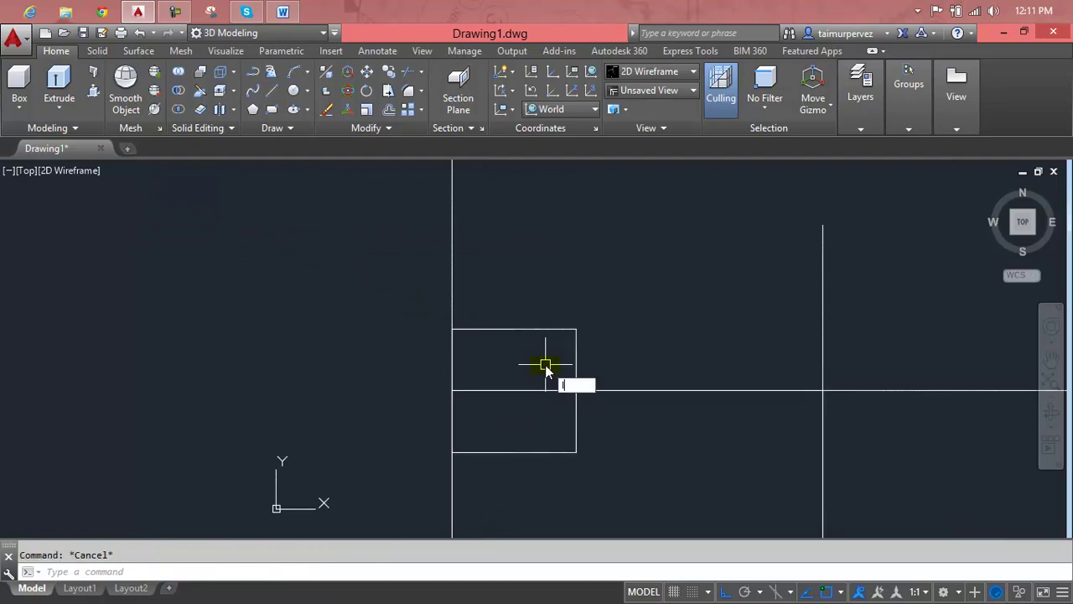
key("Return")
left_click(514, 330)
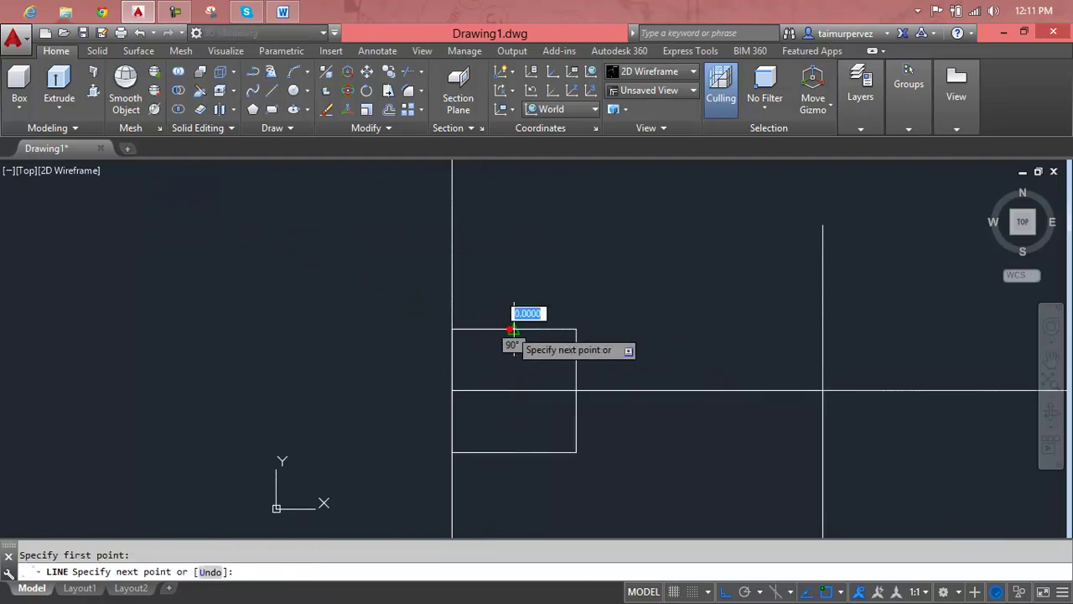
left_click(514, 453)
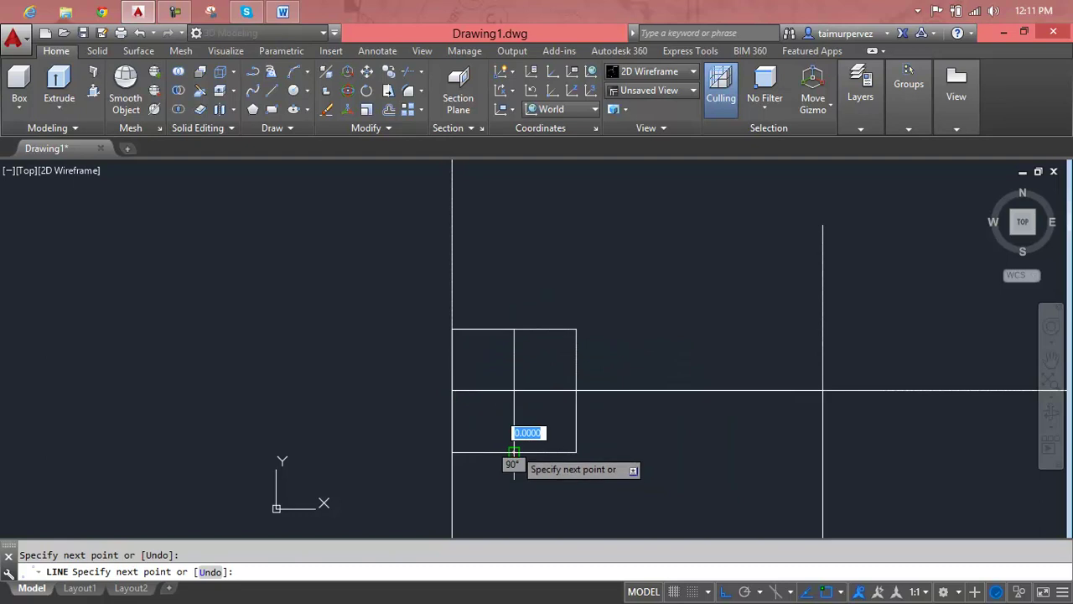
key("Escape")
scroll(524, 393, "up", 3)
Draw a radius-2 circle centred on the crossing of the square's centre lines.
type("c")
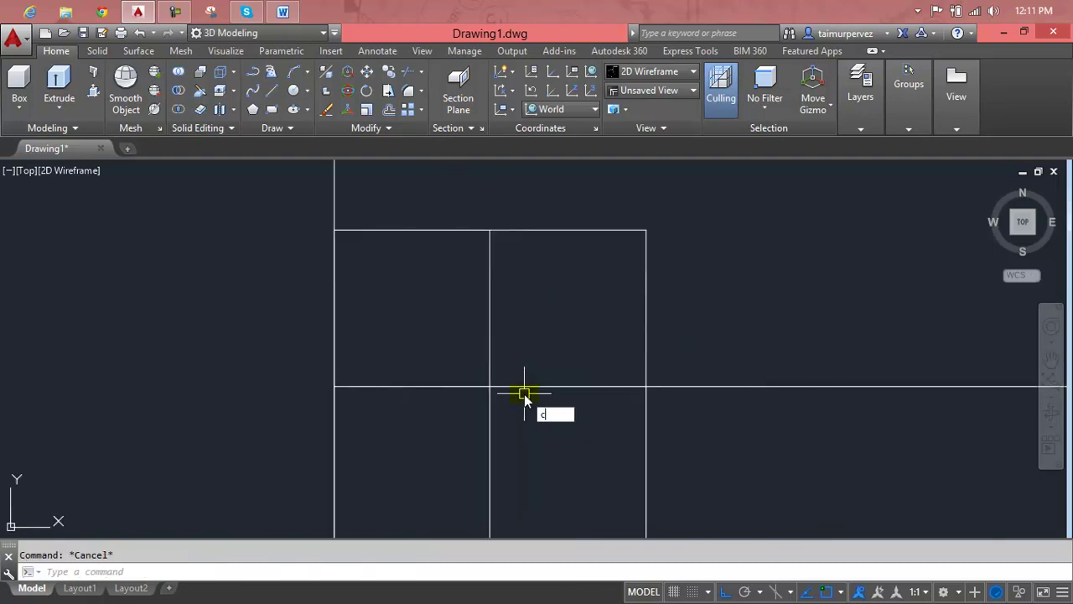
key("Return")
left_click(489, 388)
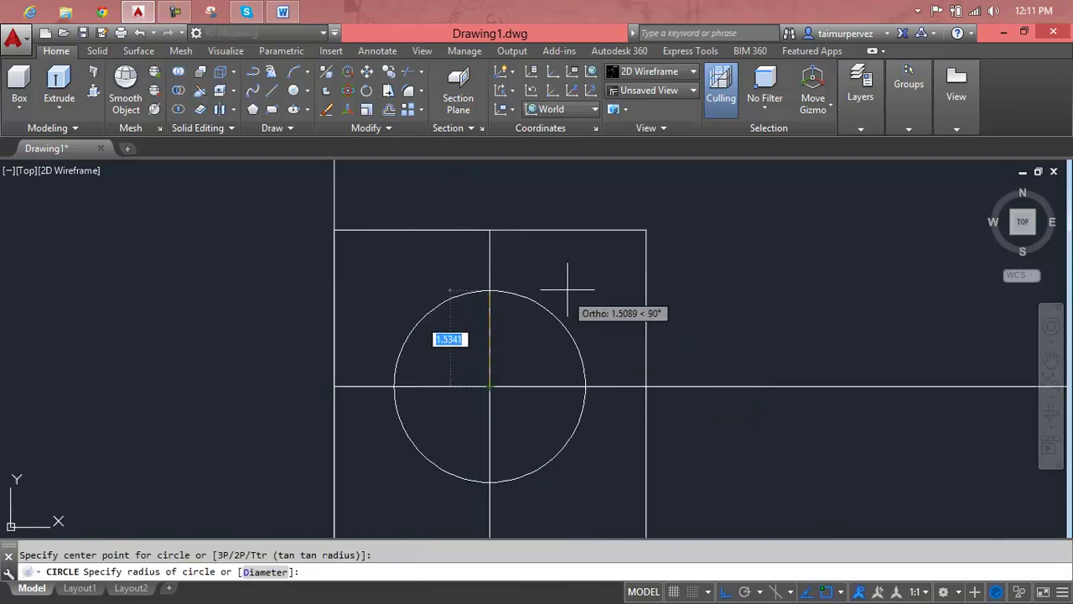
type("2")
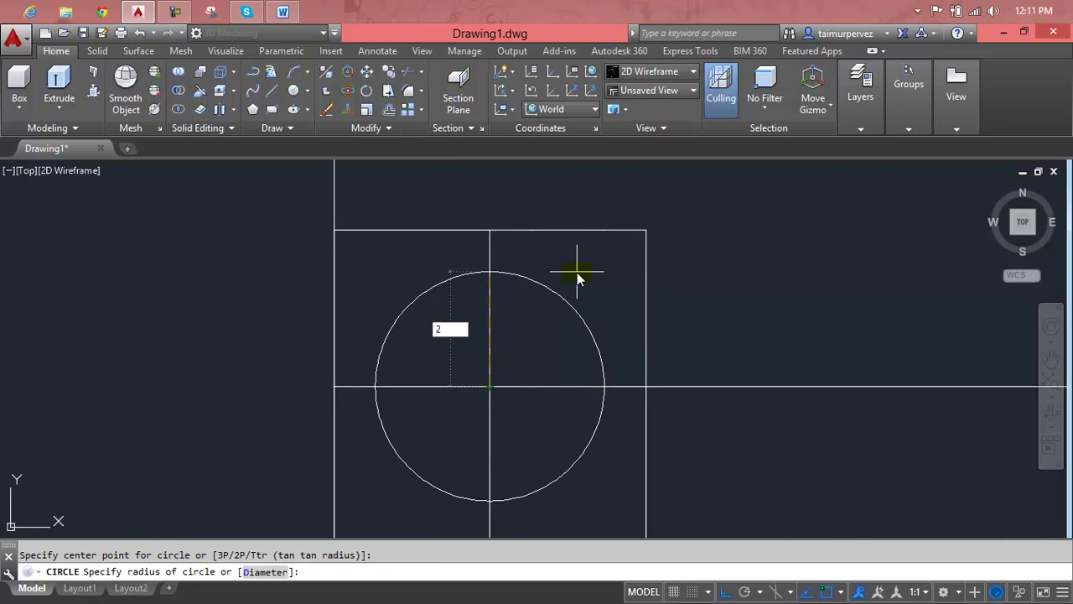
key("Return")
scroll(577, 271, "down", 5)
scroll(577, 273, "up", 3)
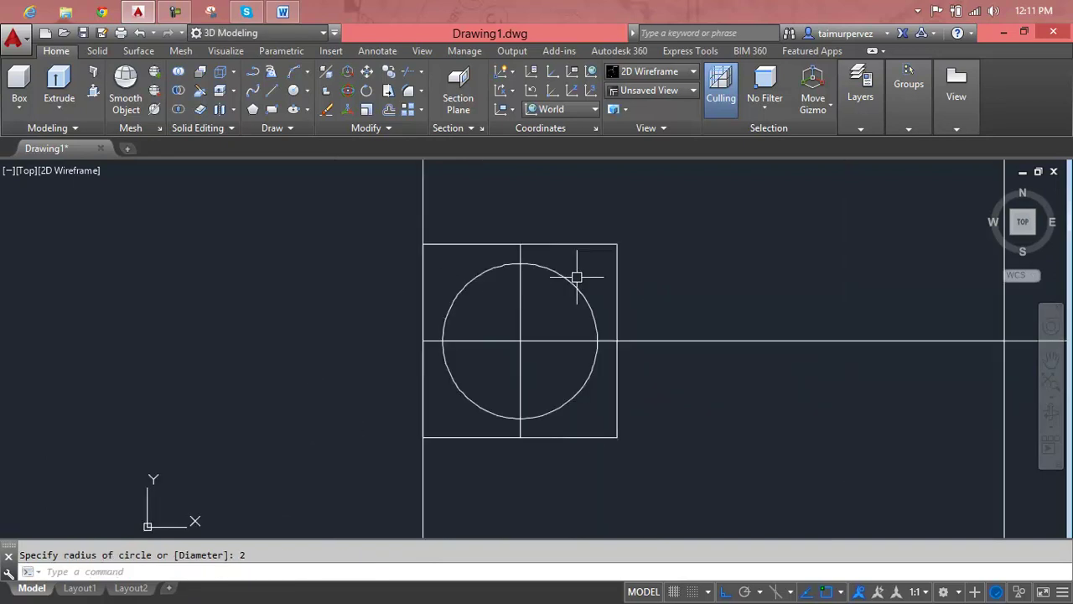
scroll(577, 276, "up", 4)
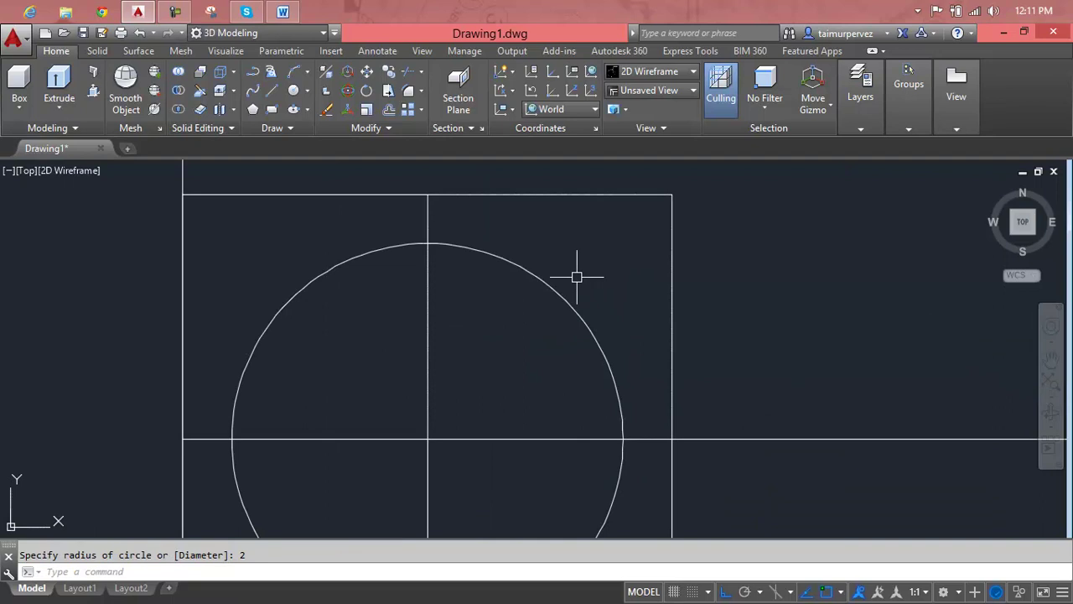
scroll(577, 276, "down", 4)
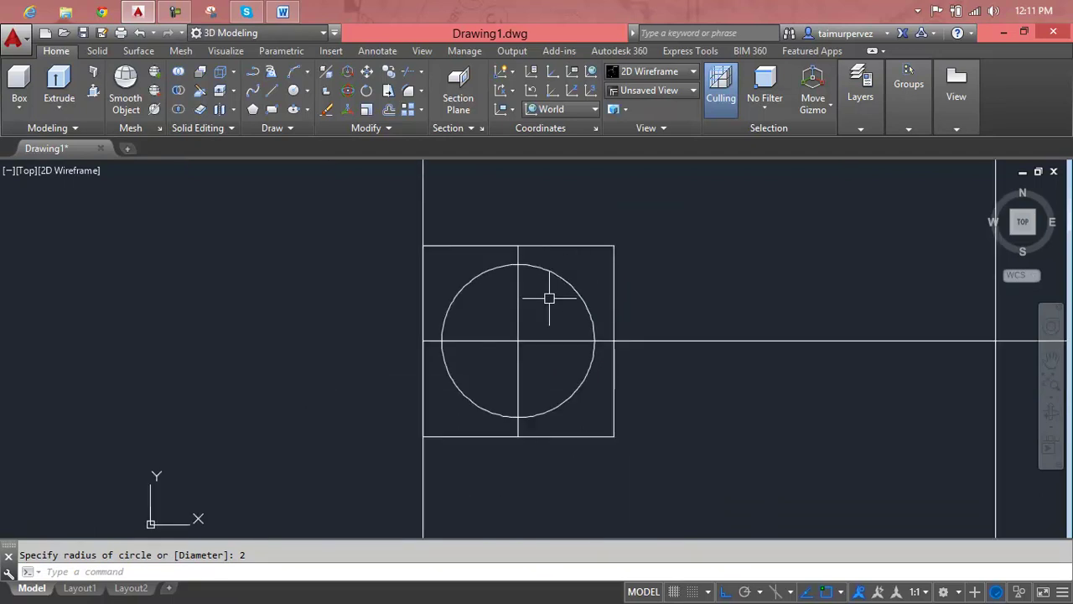
scroll(551, 299, "up", 4)
key("Escape")
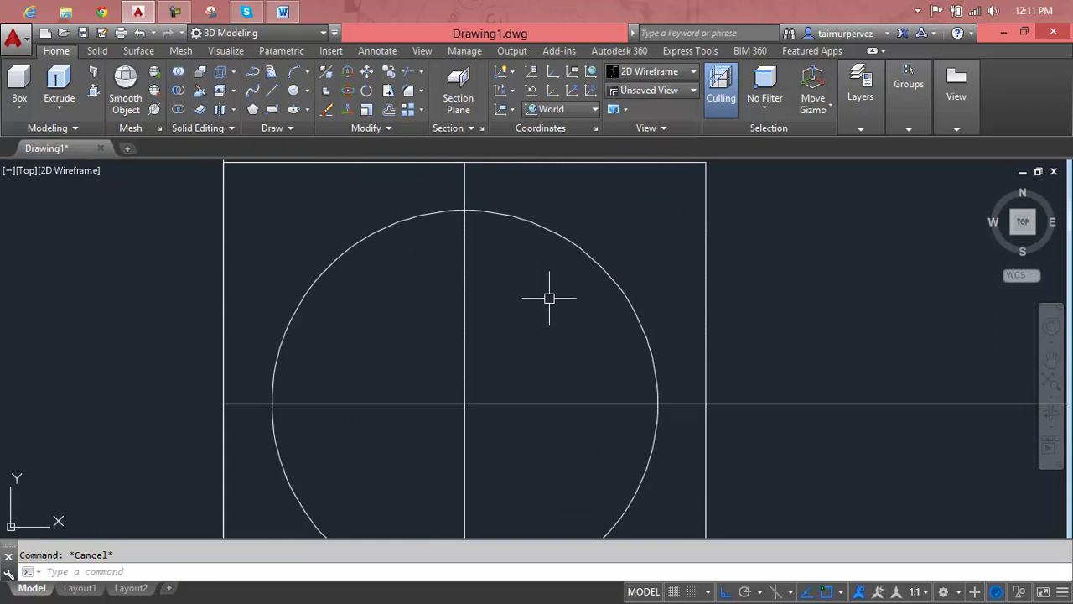
scroll(549, 298, "down", 4)
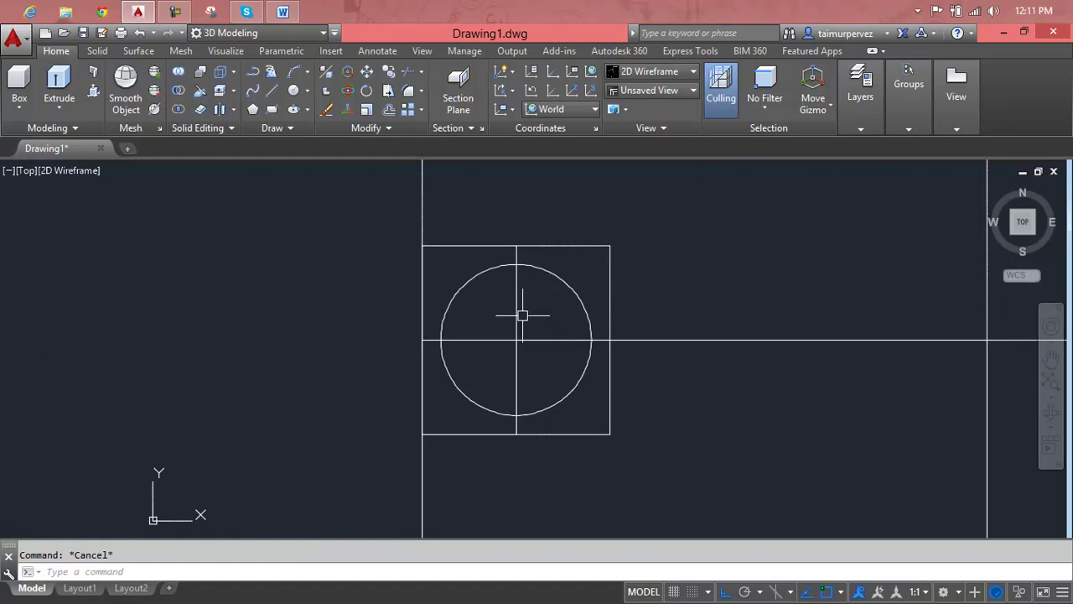
scroll(522, 316, "up", 4)
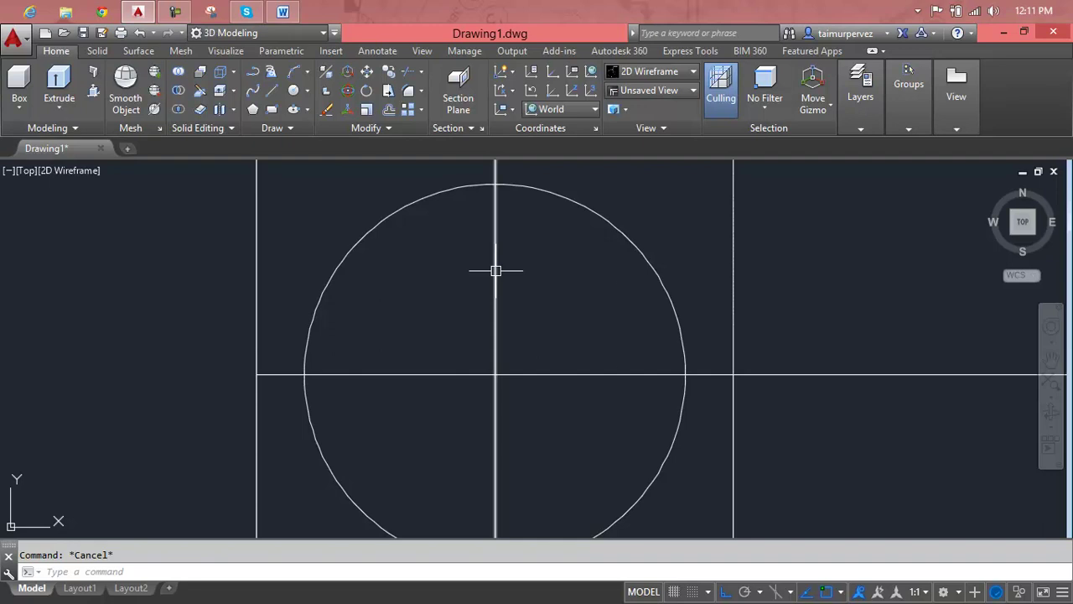
scroll(508, 269, "down", 2)
Offset the square's vertical centre line 1 unit to each side.
type("o")
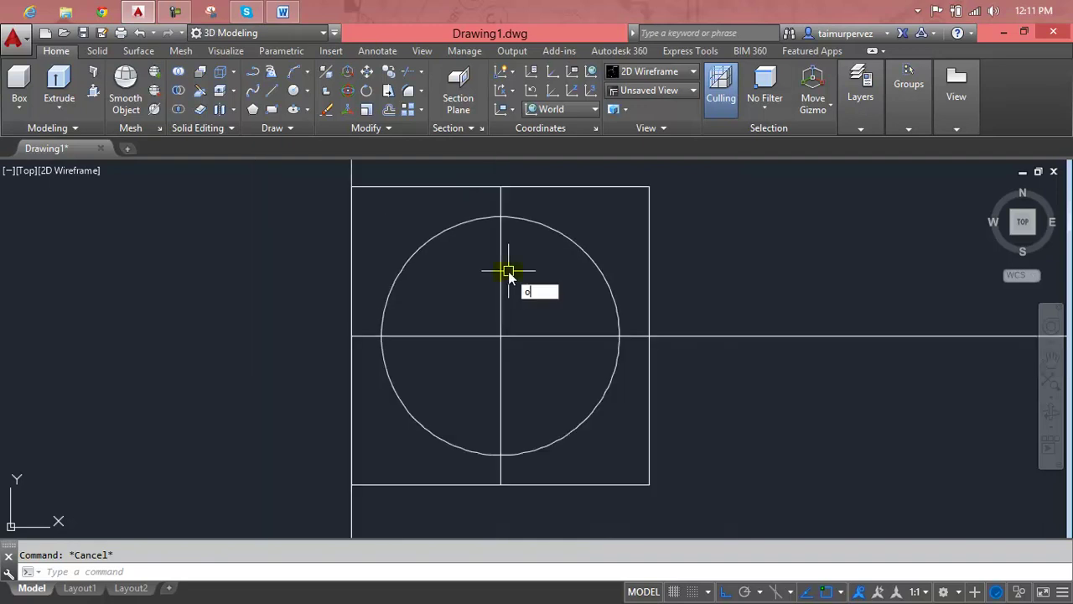
key("Return")
type("1")
key("Return")
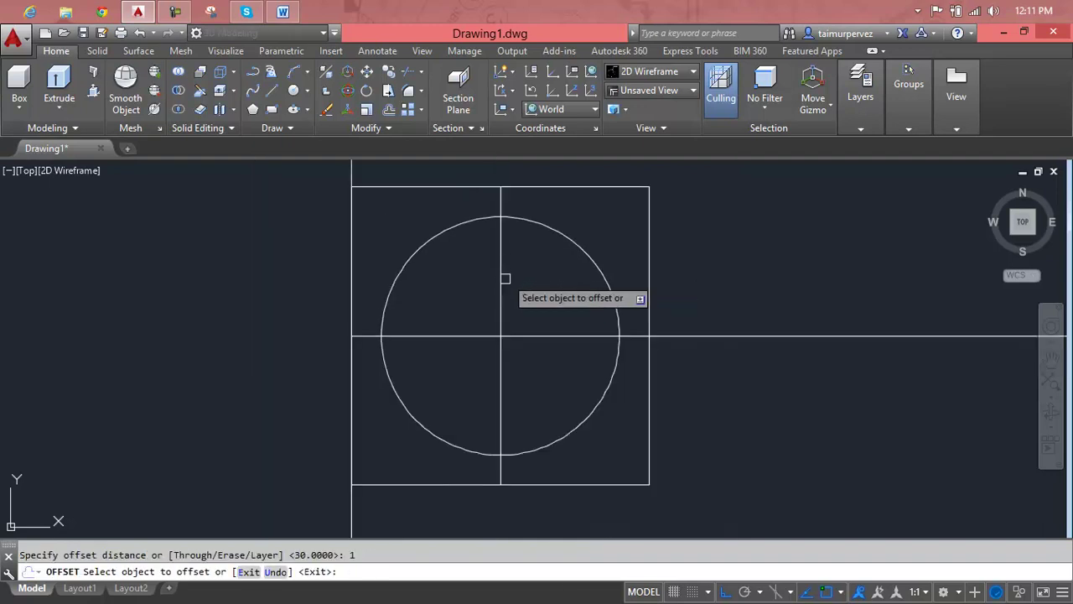
left_click(502, 280)
left_click(514, 287)
left_click(501, 288)
left_click(495, 290)
key("Escape")
Make several aborted TRIM attempts picking the square as the cutting edge.
key("Escape")
scroll(533, 346, "down", 1)
type("tr")
key("Return")
left_click(520, 193)
left_click(520, 193)
key("Escape")
type("tr")
key("Return")
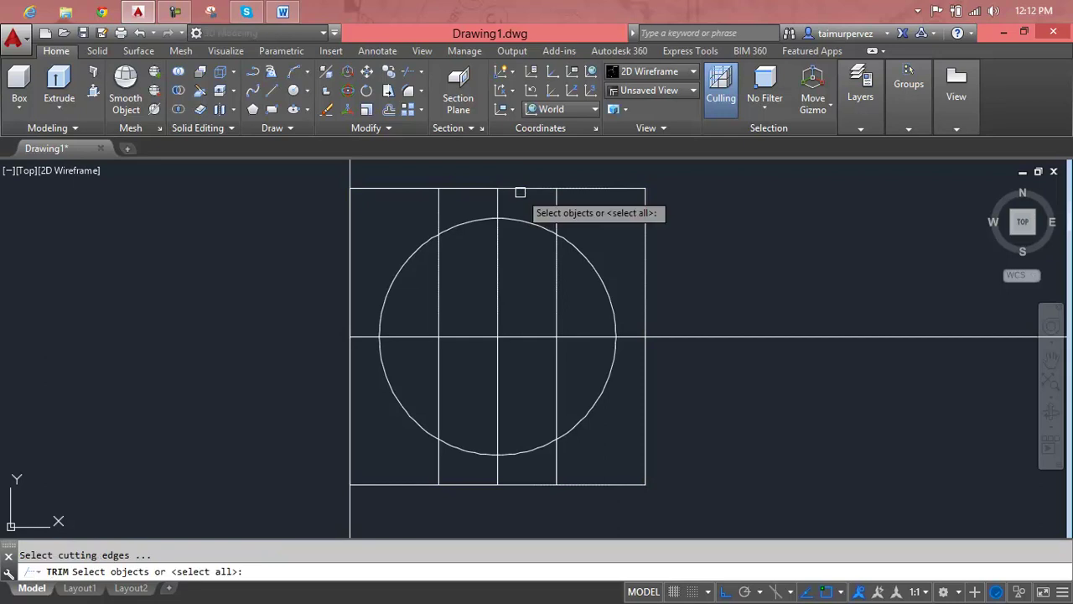
left_click(520, 193)
key("Escape")
type("tr")
key("Return")
left_click(514, 188)
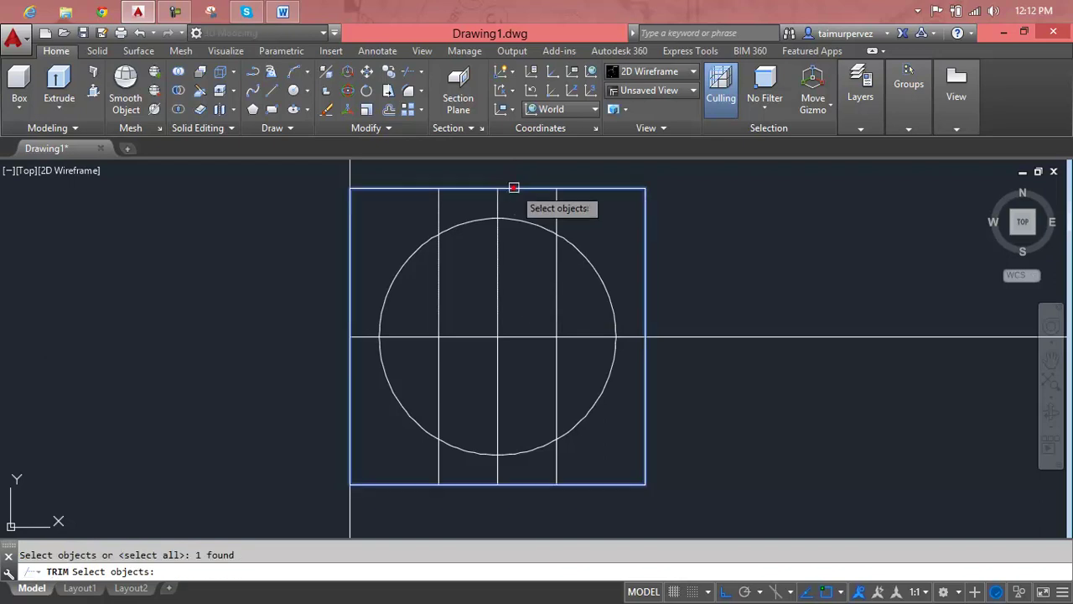
key("Escape")
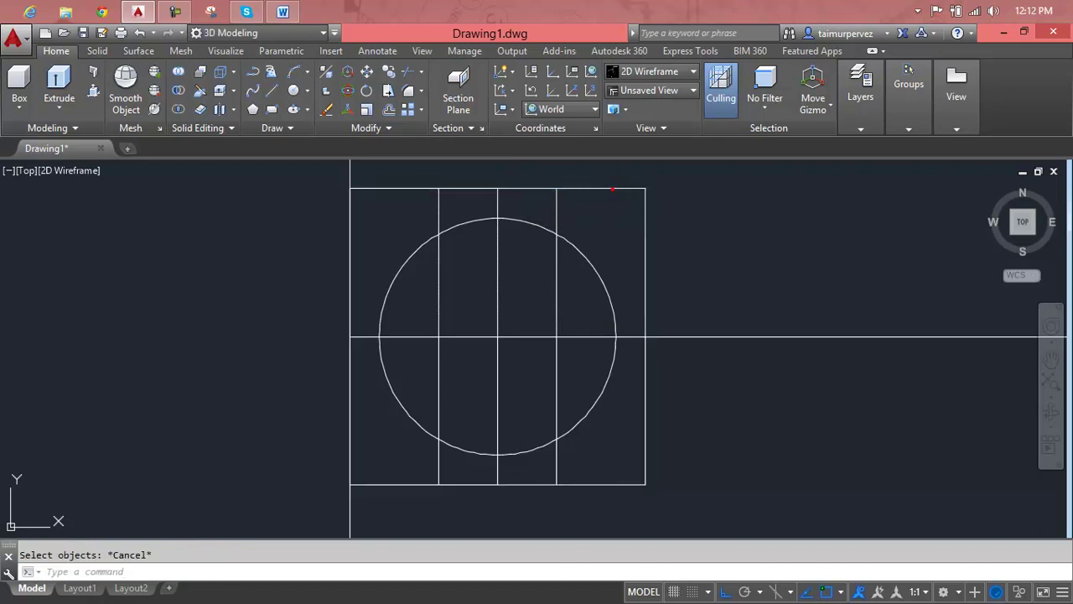
scroll(612, 191, "down", 4)
scroll(612, 191, "down", 2)
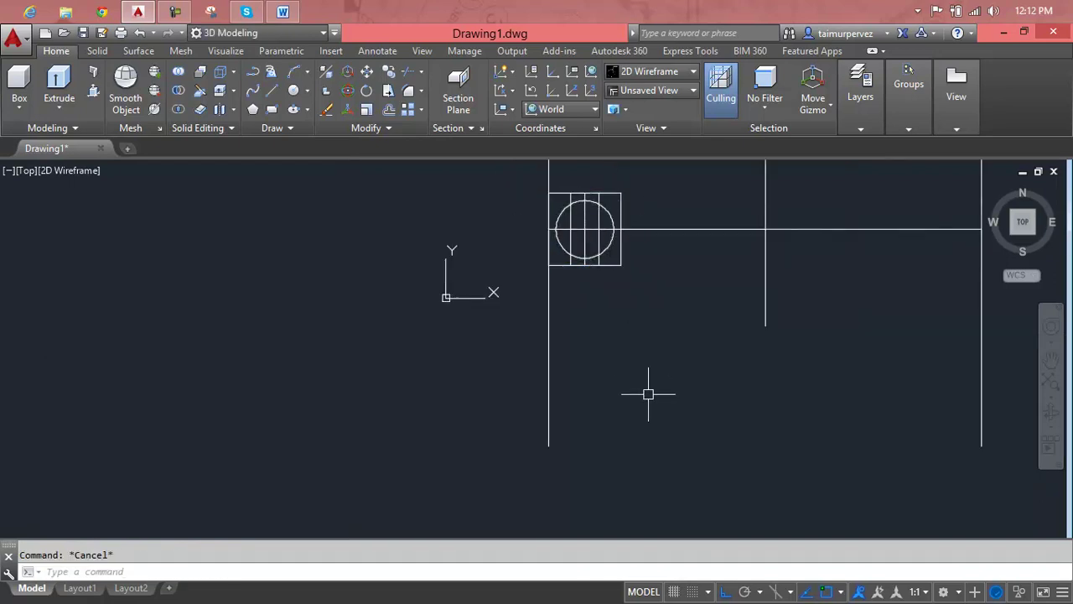
Trim the circle's top arc and the offset and horizontal line pieces inside the circle.
type("tr")
key("Return")
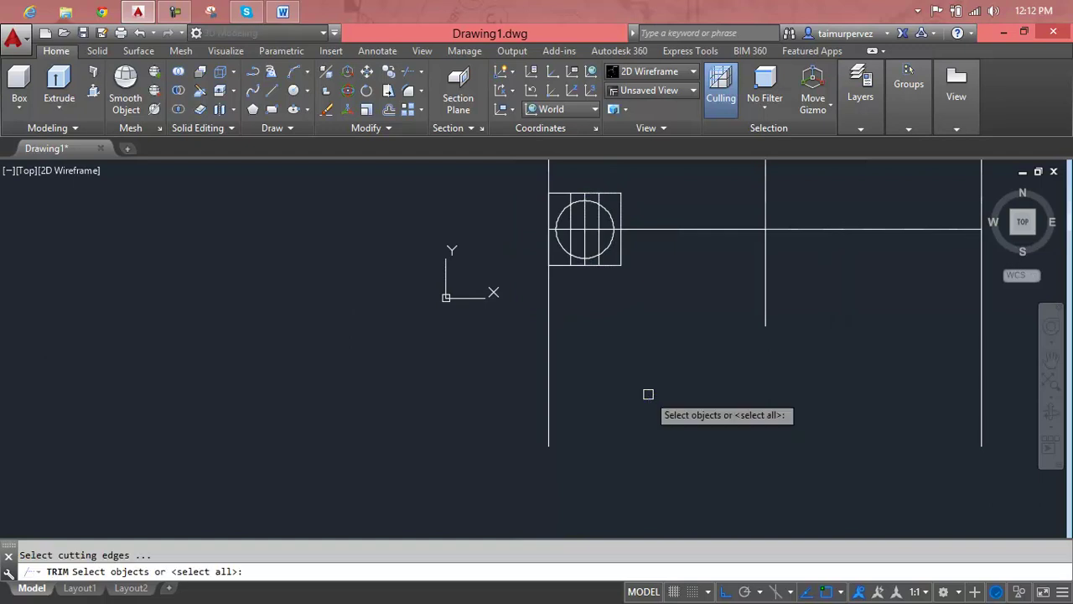
key("Return")
scroll(594, 232, "up", 4)
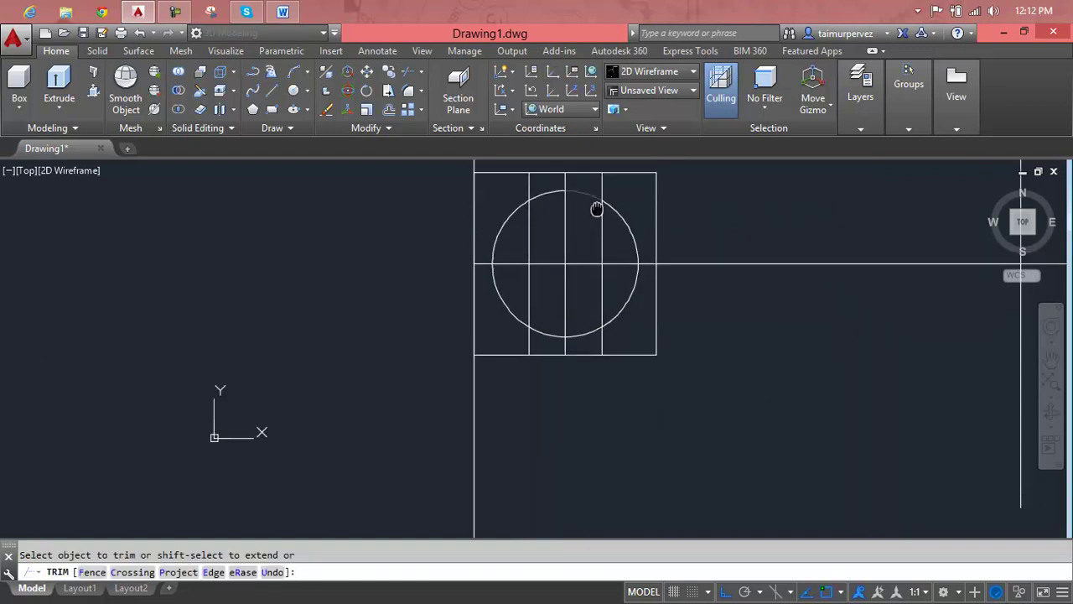
middle_click_drag(599, 211, 592, 282)
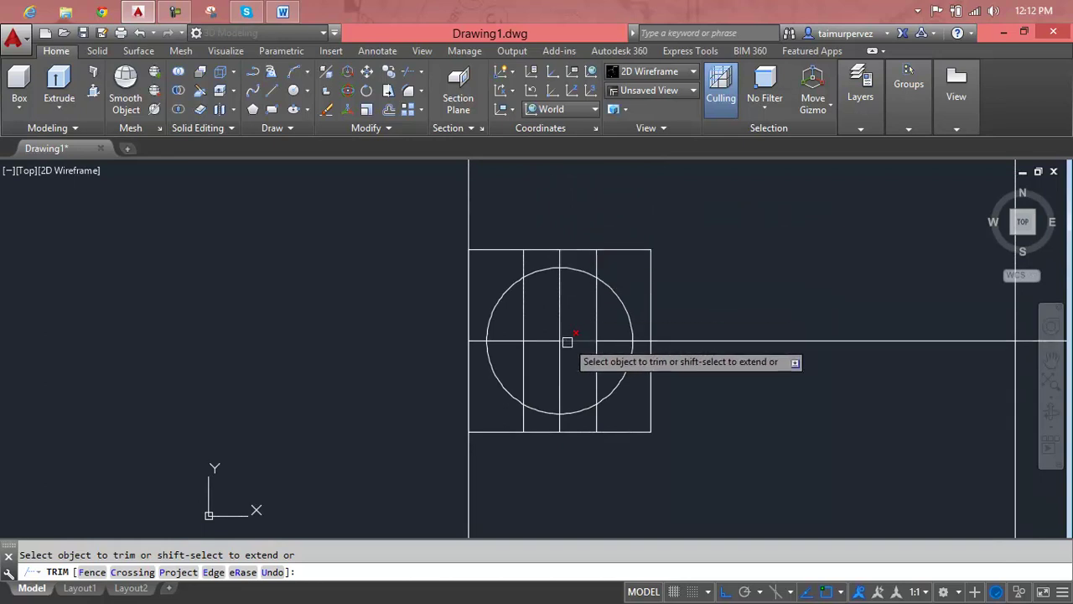
left_click(564, 271)
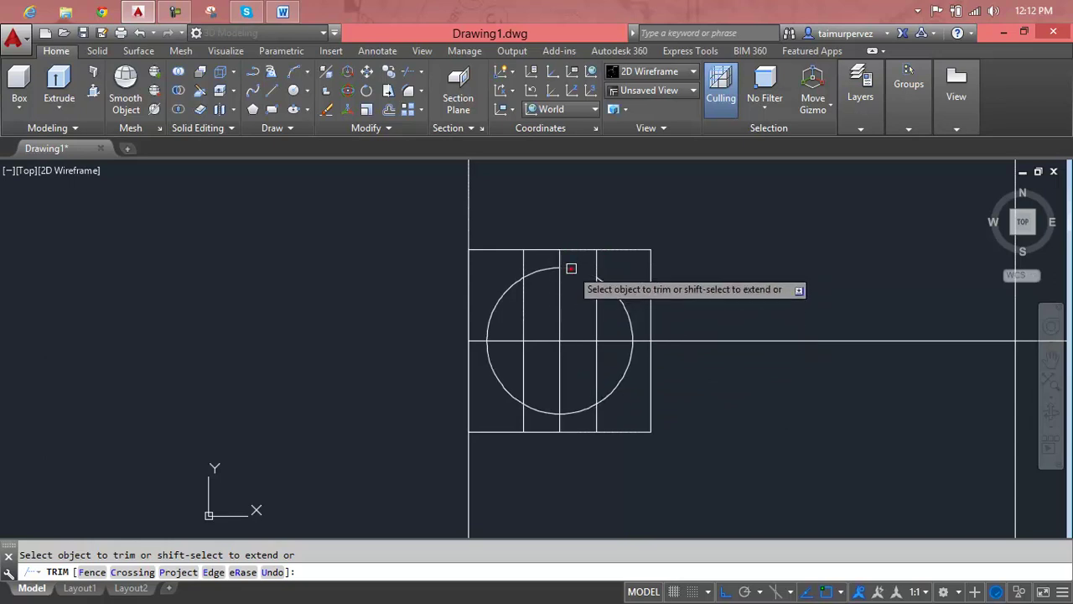
left_click(547, 269)
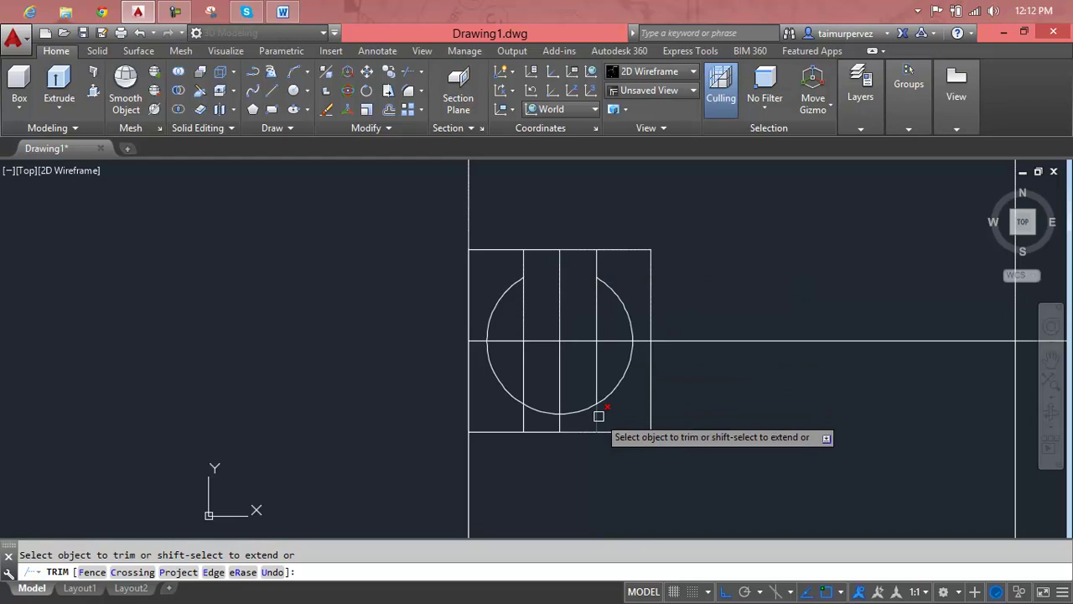
left_click(522, 325)
left_click(526, 369)
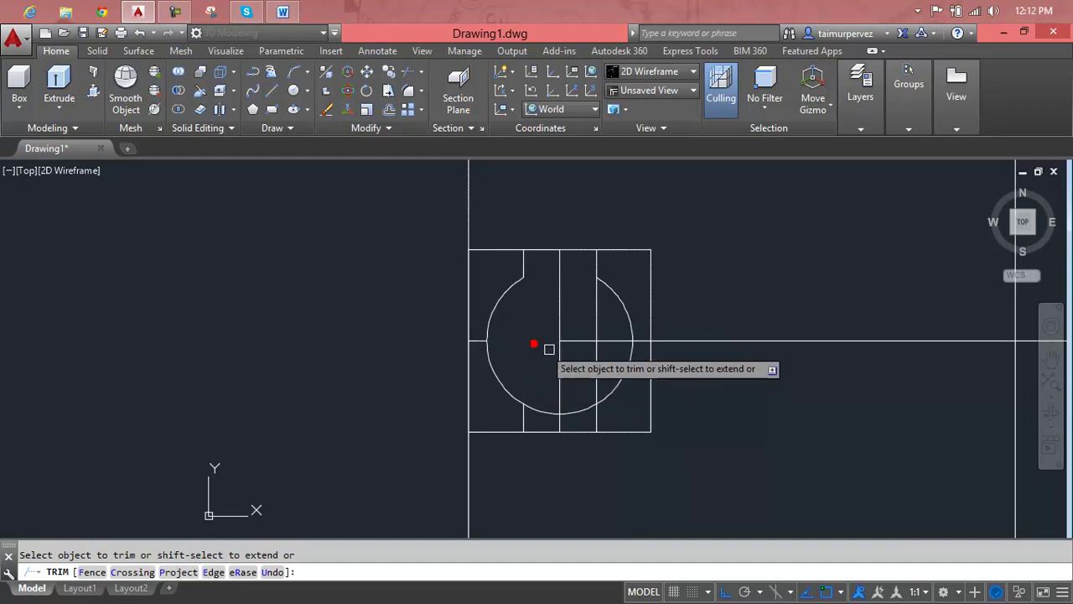
left_click(576, 342)
left_click(608, 343)
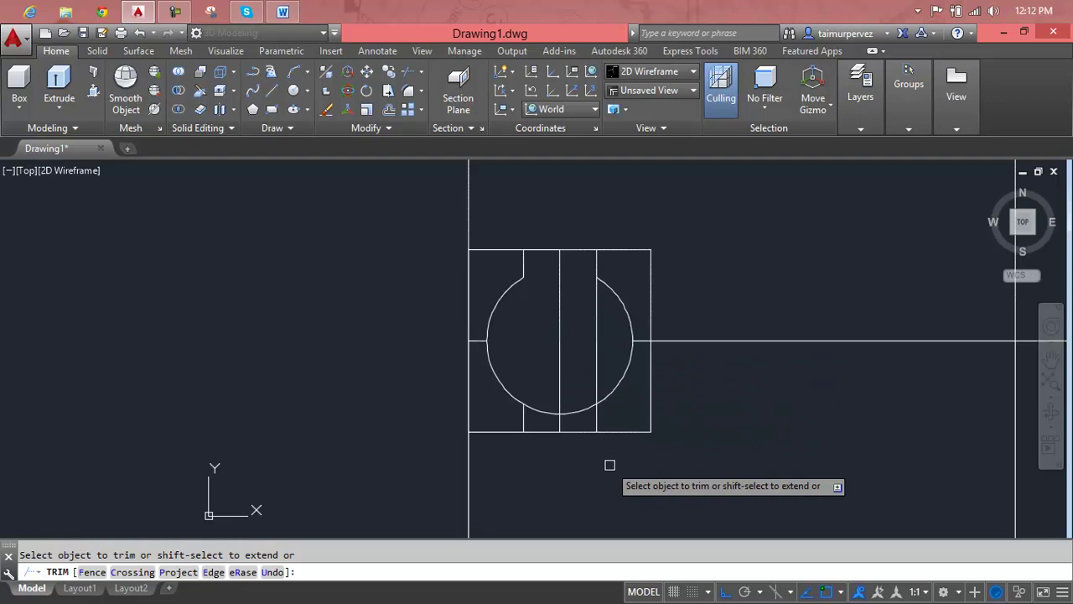
left_click(596, 357)
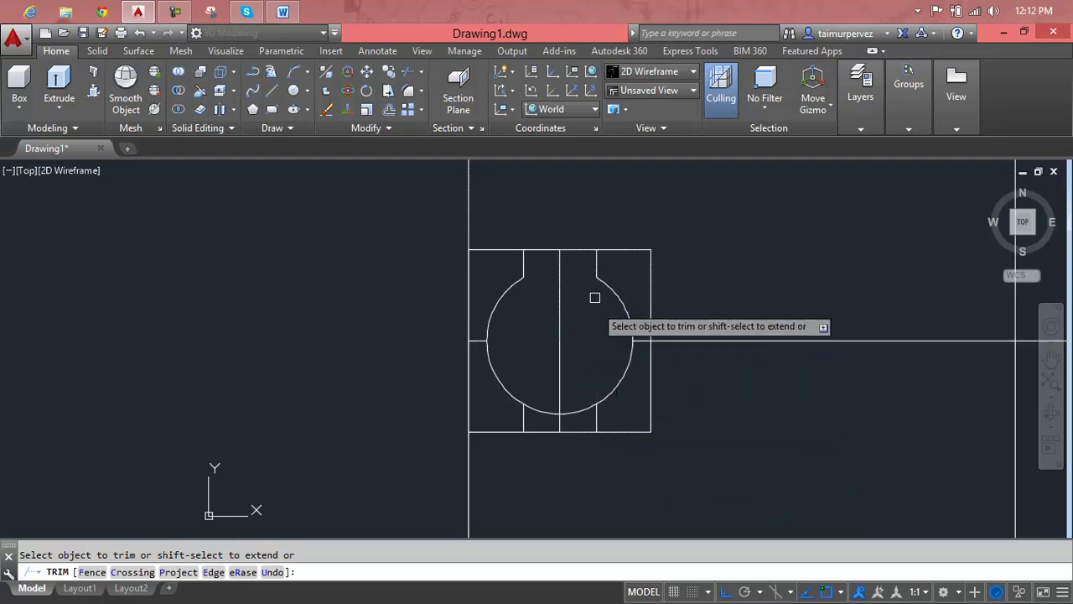
Trim the square's top and bottom edges, centre-line stub and bottom arc between the offset lines.
left_click(579, 250)
left_click(543, 251)
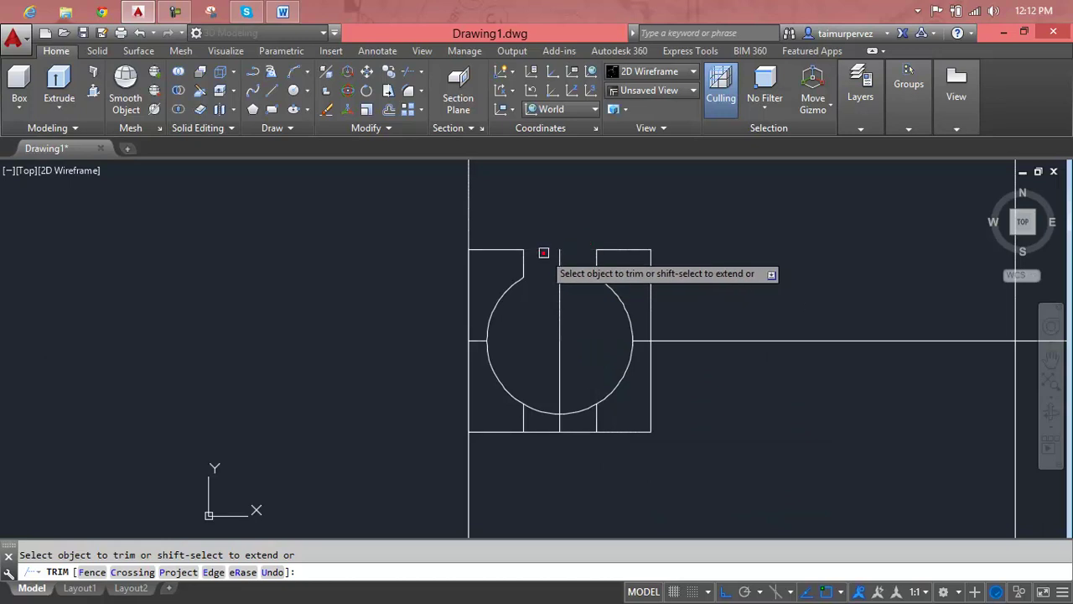
left_click(584, 431)
left_click(546, 431)
left_click(545, 415)
left_click(575, 413)
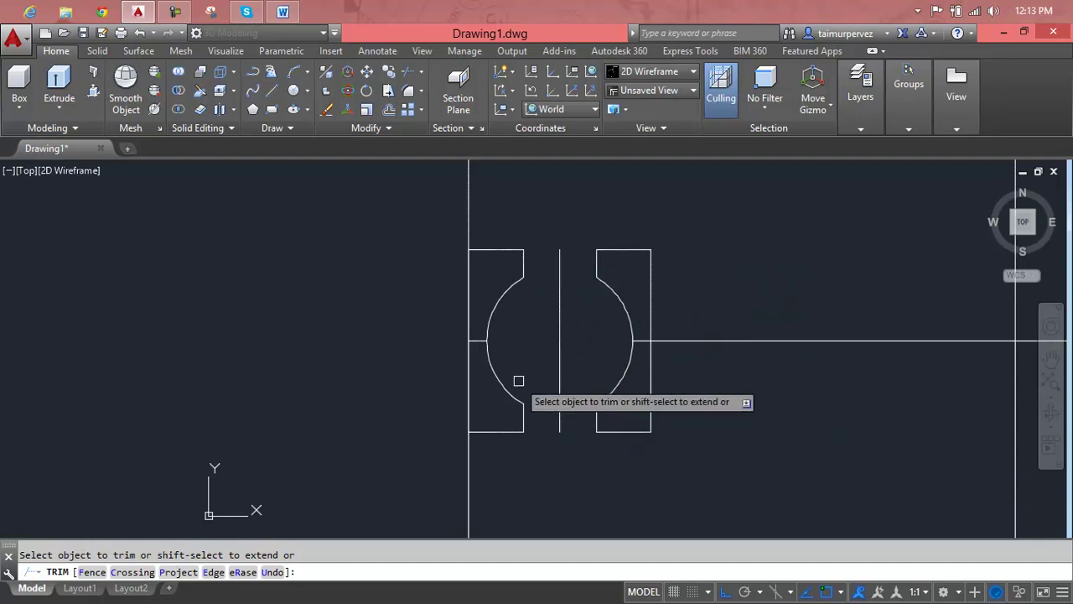
Erase the leftover vertical construction line and recentre the two profiles in view.
key("Escape")
scroll(509, 373, "down", 2)
left_click(485, 256)
key("Delete")
scroll(479, 252, "down", 3)
scroll(494, 297, "up", 1)
scroll(511, 314, "up", 5)
middle_click_drag(494, 288, 514, 414)
scroll(446, 378, "up", 3)
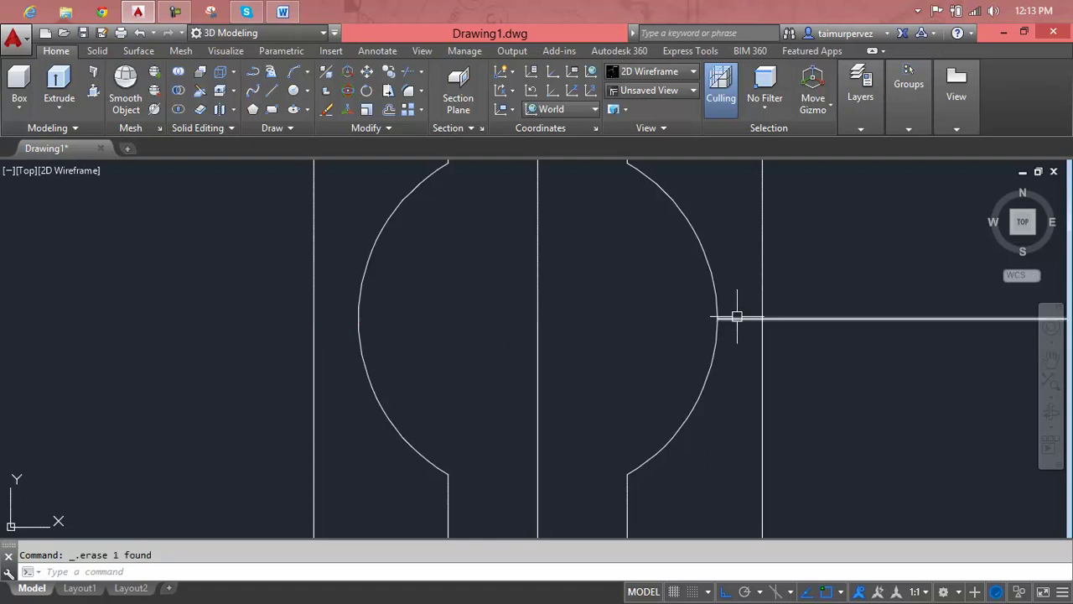
scroll(765, 345, "down", 4)
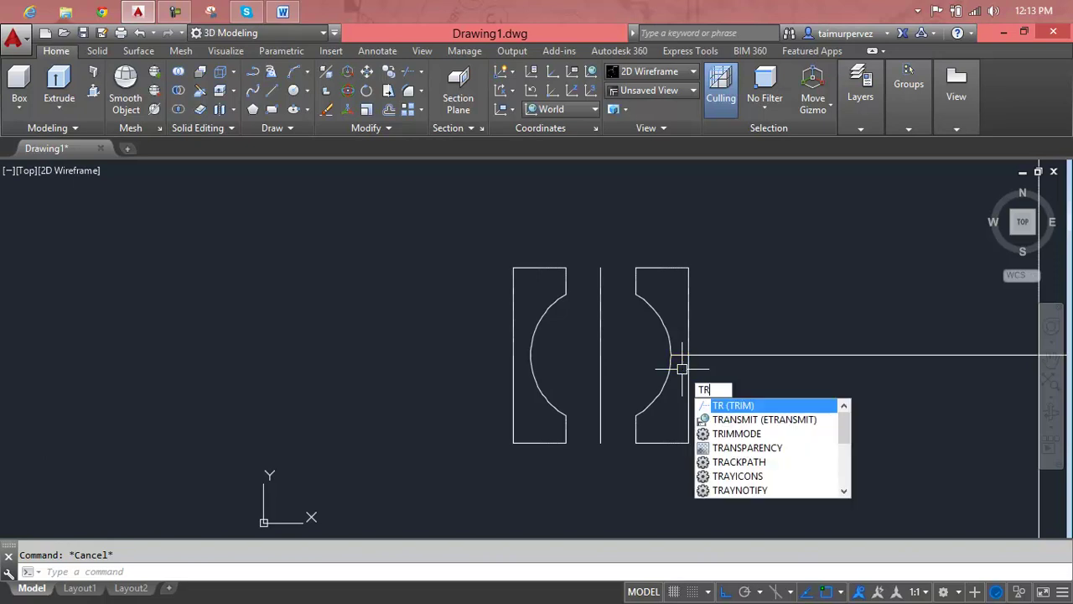
Erase the long horizontal construction line after cancelling a restarted trim.
key("Return")
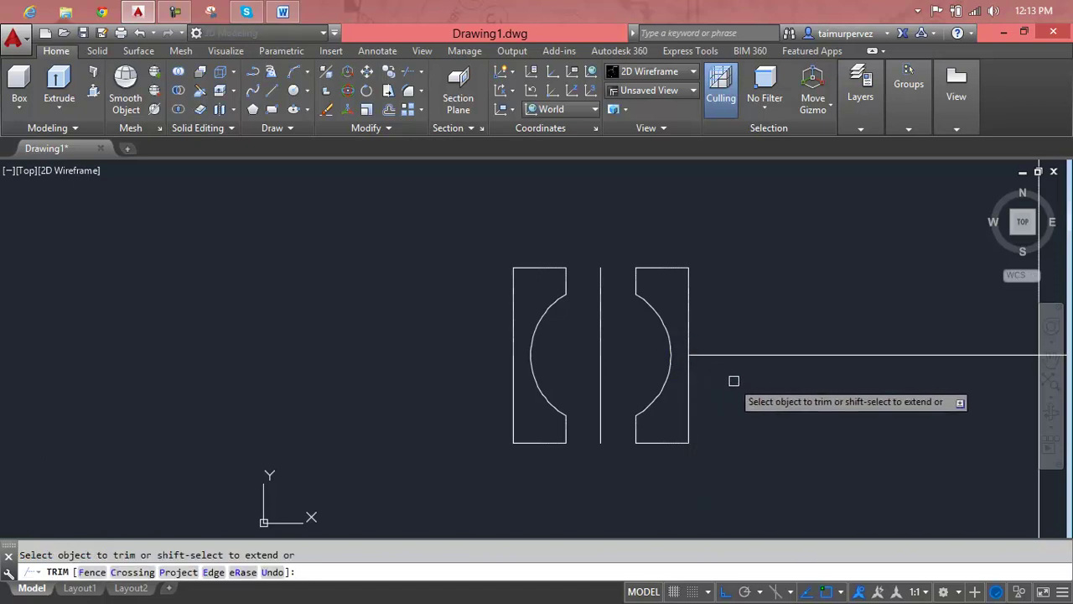
scroll(610, 352, "up", 2)
key("Escape")
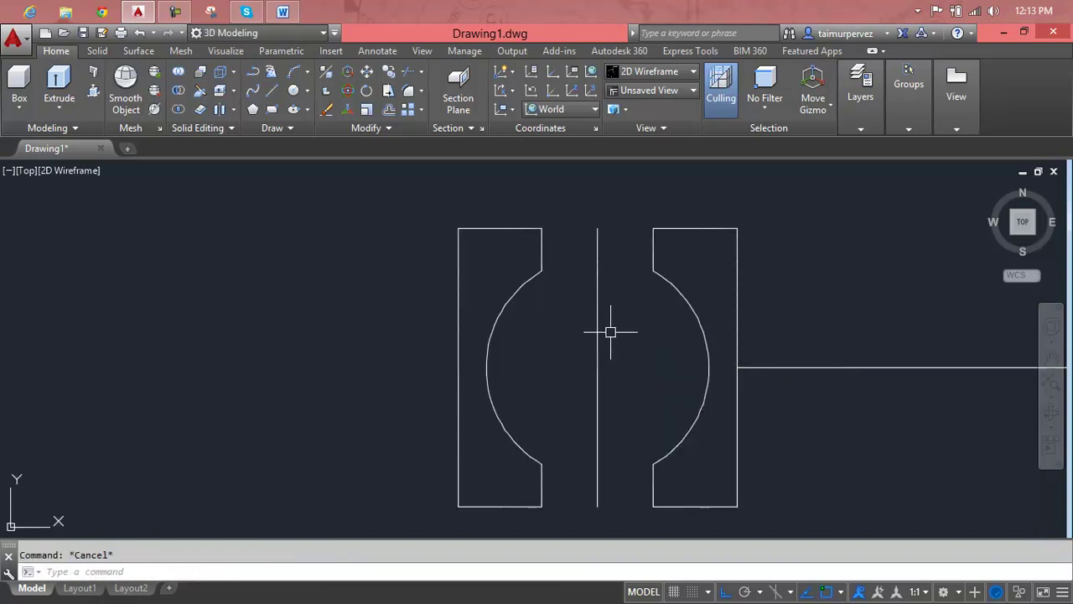
scroll(732, 270, "down", 2)
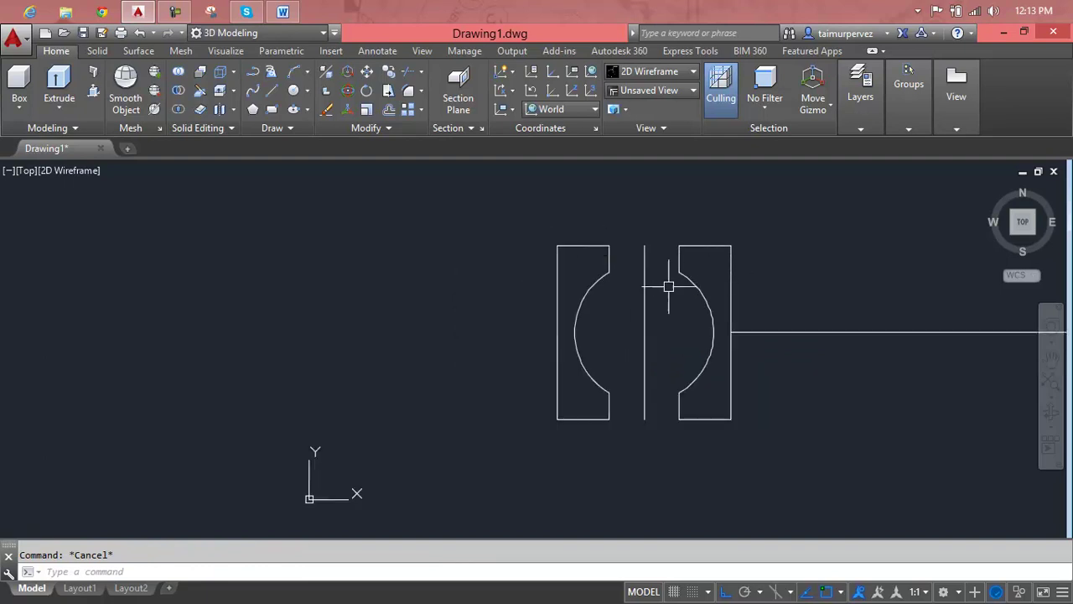
scroll(737, 313, "down", 3)
left_click(776, 320)
key("Delete")
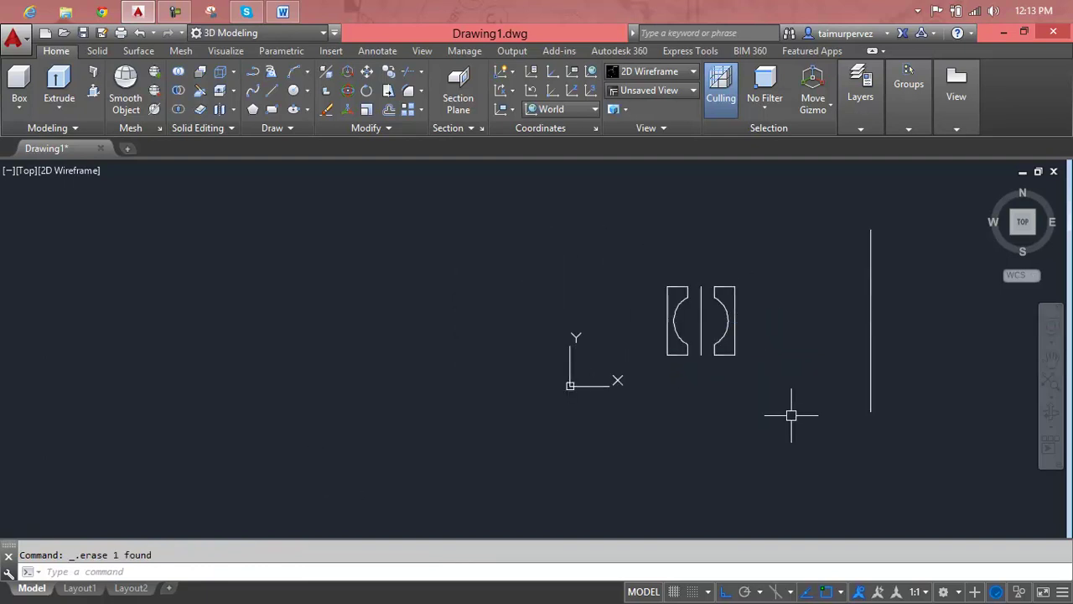
Pan and zoom in on the two curved ring profiles.
scroll(790, 412, "down", 3)
middle_click_drag(794, 402, 689, 394)
scroll(676, 390, "up", 2)
scroll(677, 390, "up", 2)
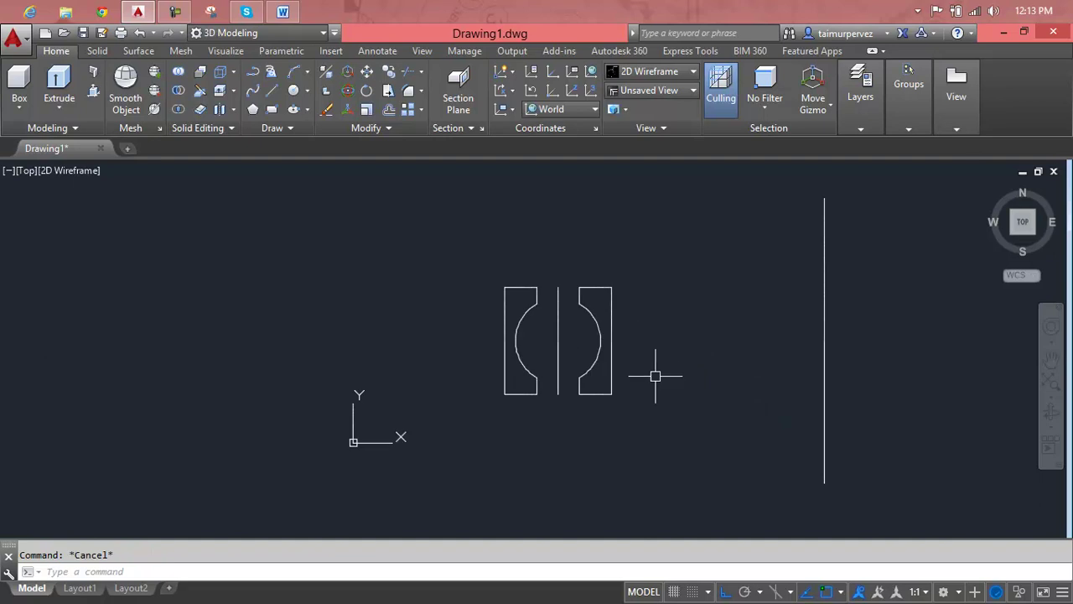
scroll(622, 337, "up", 2)
scroll(450, 304, "up", 4)
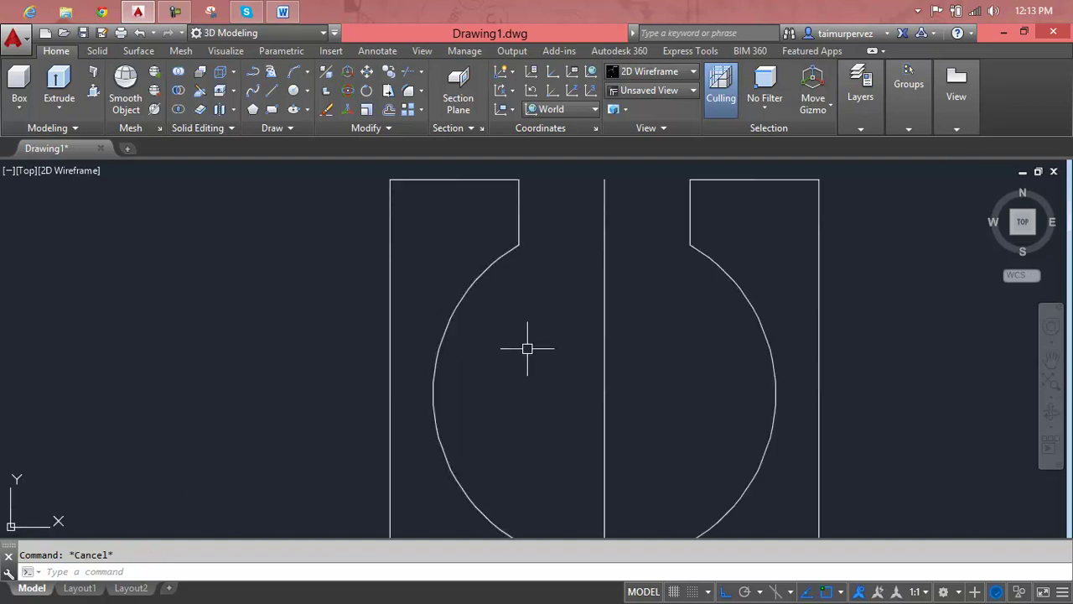
type("o")
key("Return")
type("0.1")
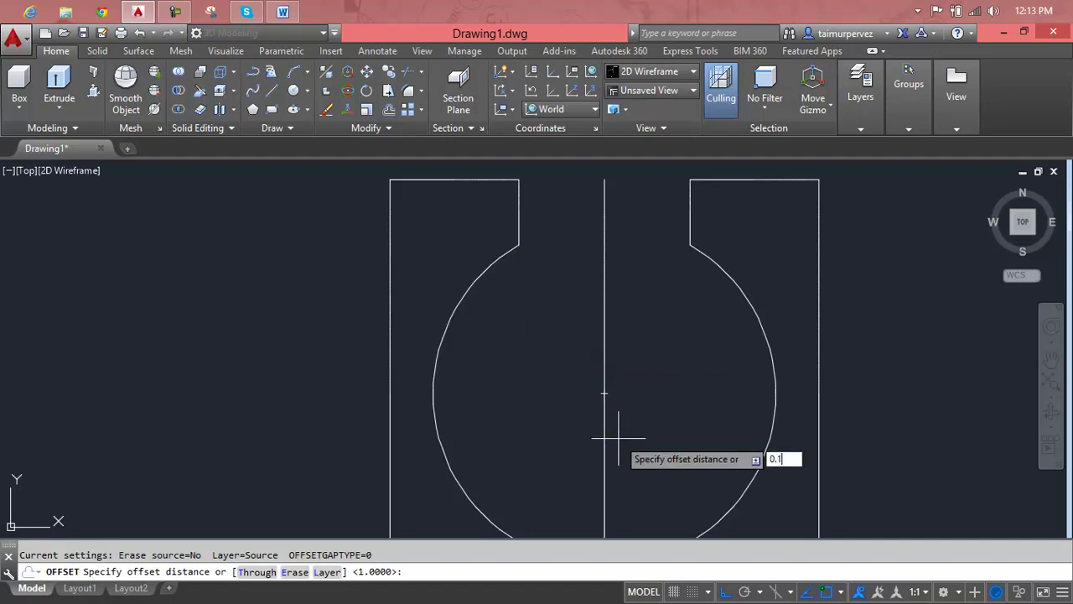
Offset the left arc 0.05 toward its inside, after abandoning a 0.1 attempt.
key("Return")
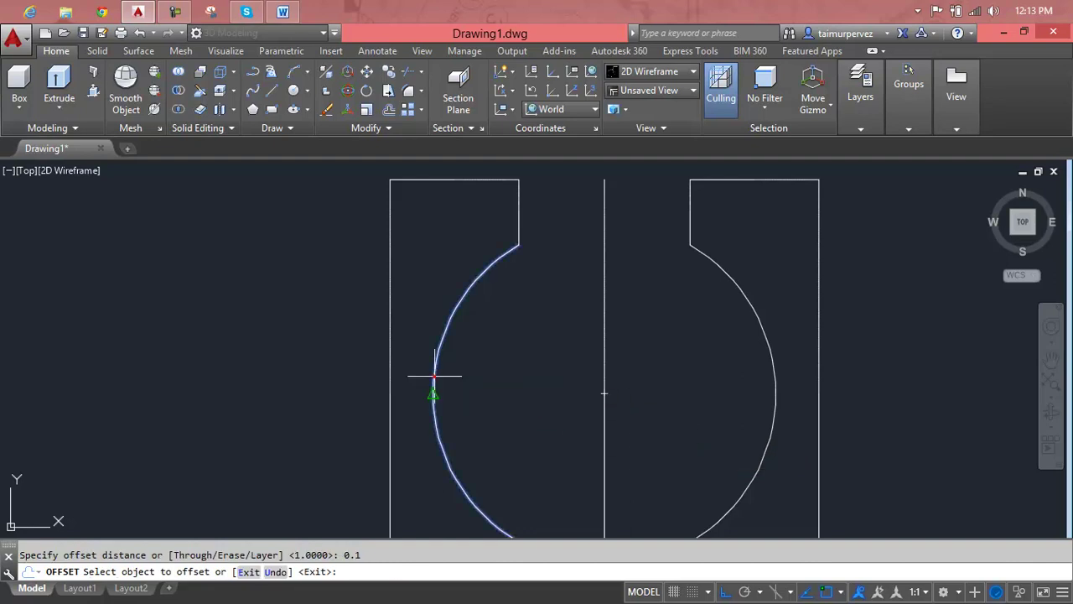
left_click(433, 376)
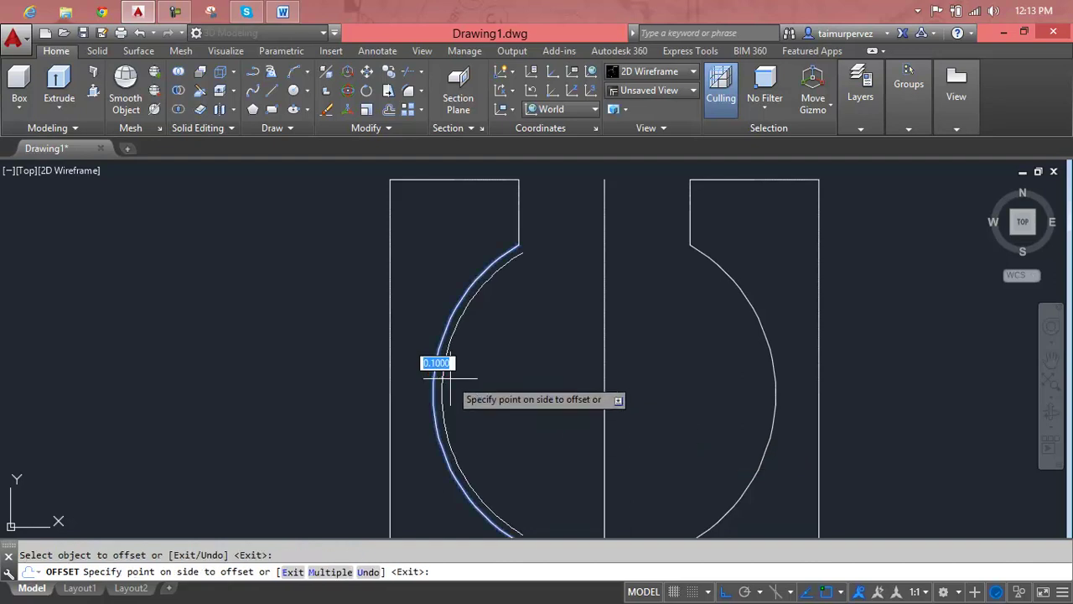
key("Escape")
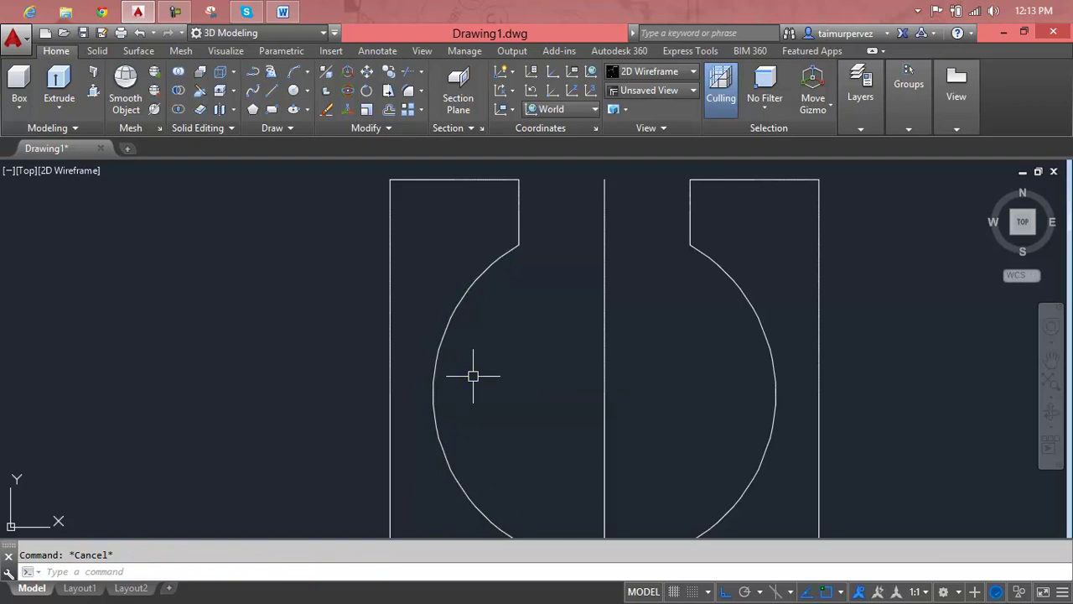
type("o")
key("Return")
type("0.05")
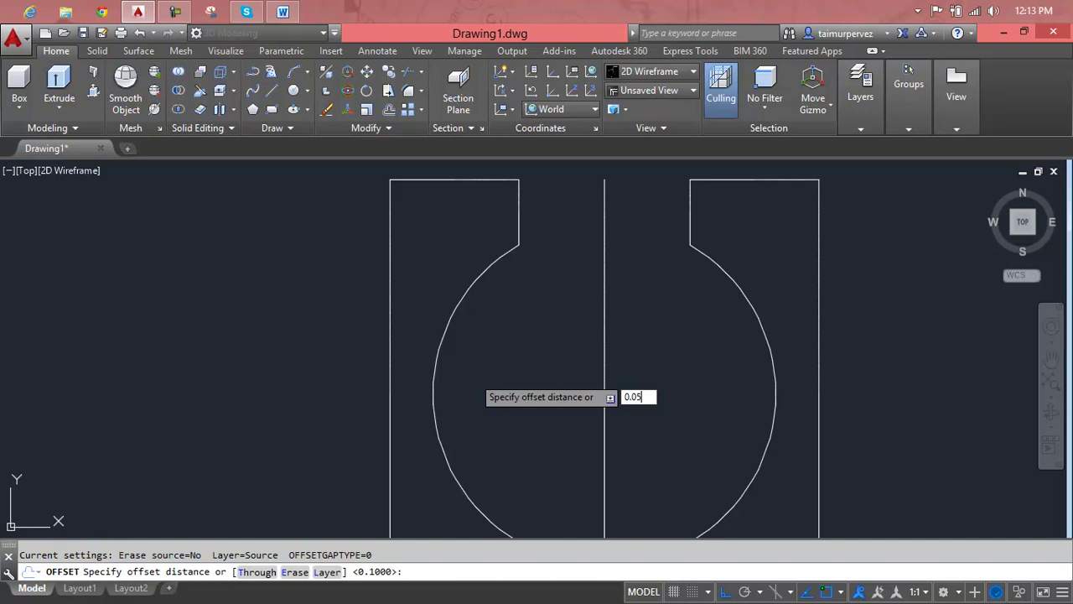
key("Return")
left_click(434, 352)
left_click(453, 363)
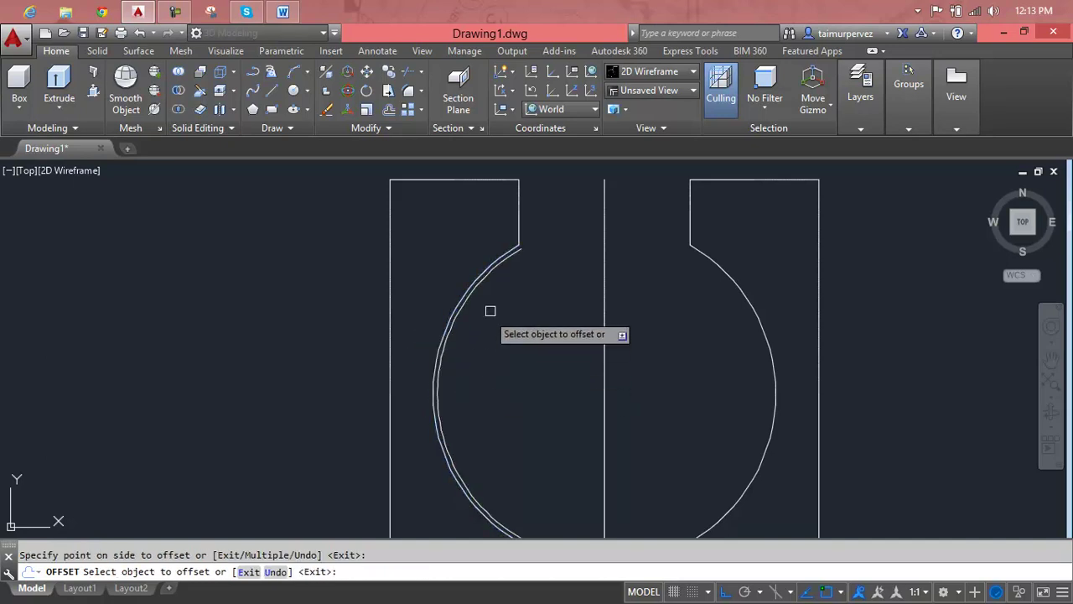
Zoom in and out to check the new offset arc, then end the offset.
scroll(505, 257, "up", 4)
scroll(505, 258, "down", 4)
scroll(500, 272, "up", 4)
scroll(503, 271, "down", 4)
scroll(503, 272, "up", 2)
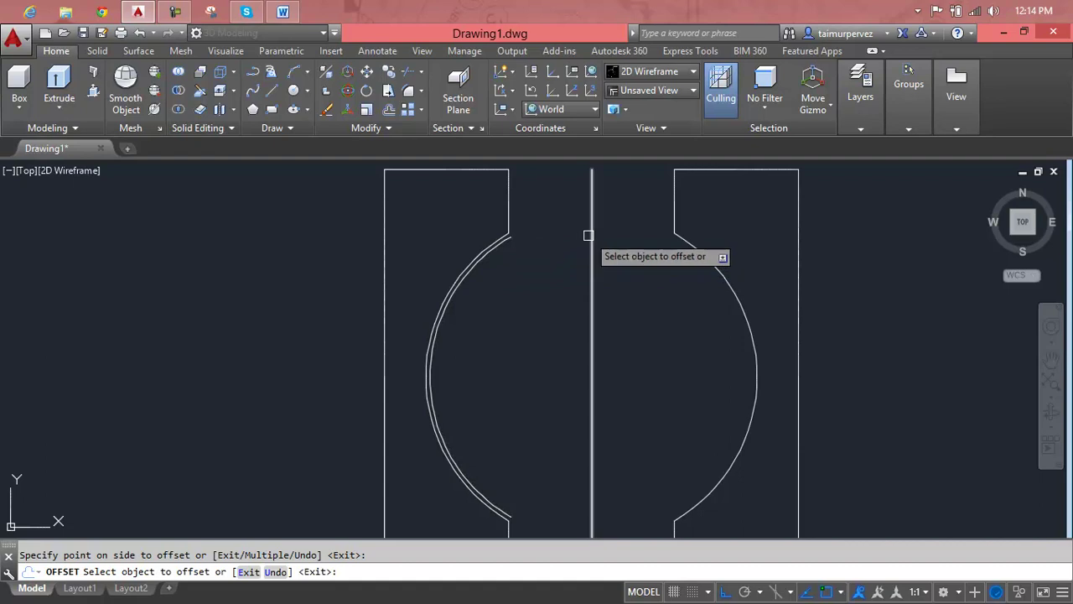
scroll(589, 236, "down", 4)
scroll(589, 236, "down", 2)
scroll(589, 236, "down", 1)
scroll(589, 235, "down", 1)
scroll(570, 284, "up", 4)
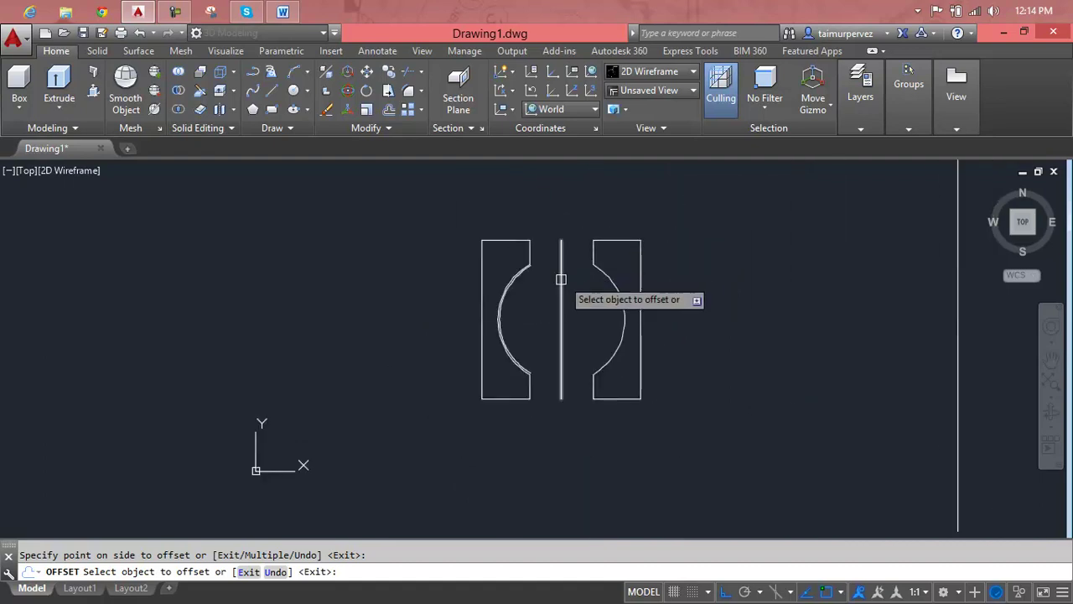
scroll(537, 279, "up", 4)
key("Escape")
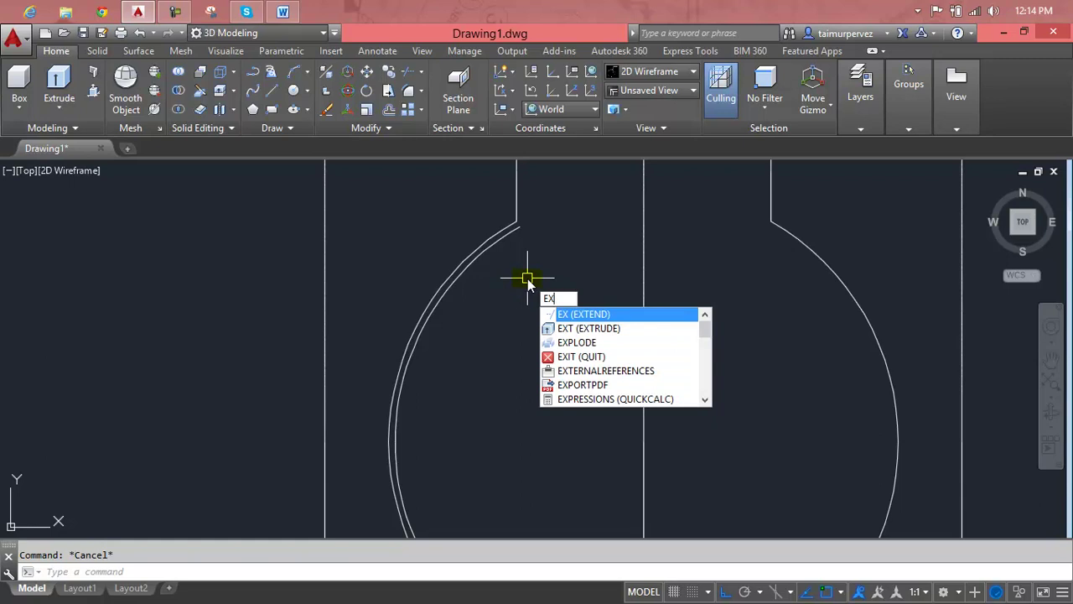
Extend the inner arc's top and bottom ends to the vertical centre line.
key("Return")
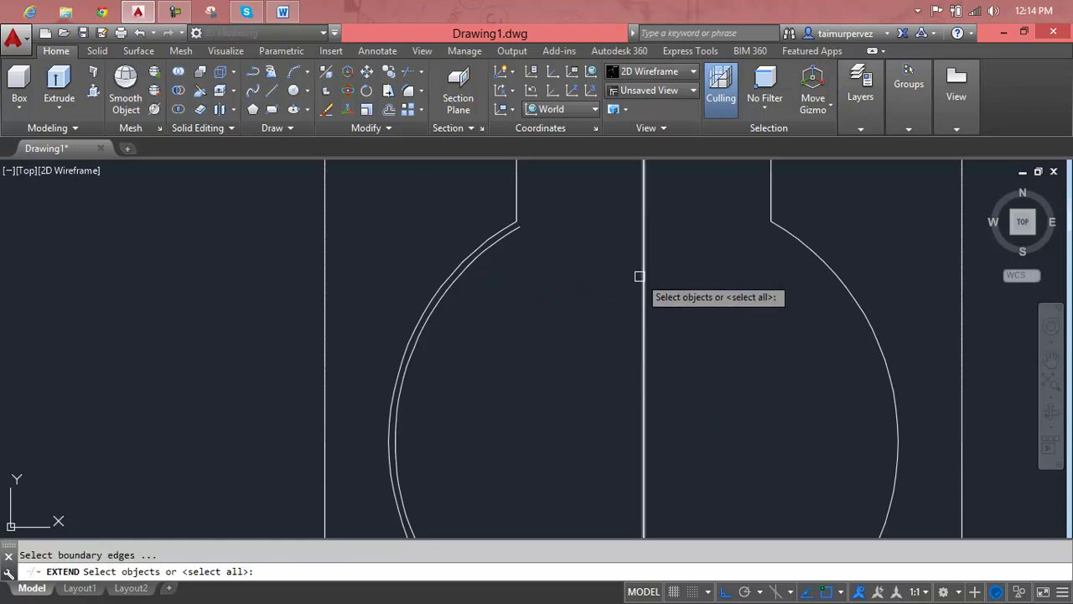
left_click(638, 276)
left_click(509, 238)
key("Return")
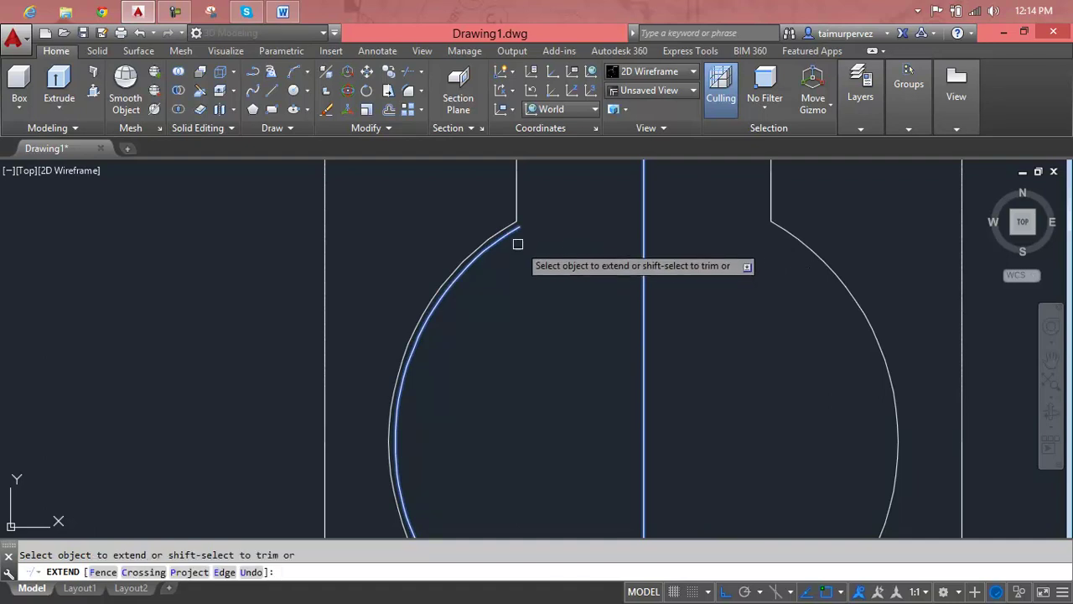
left_click(513, 235)
scroll(525, 340, "down", 4)
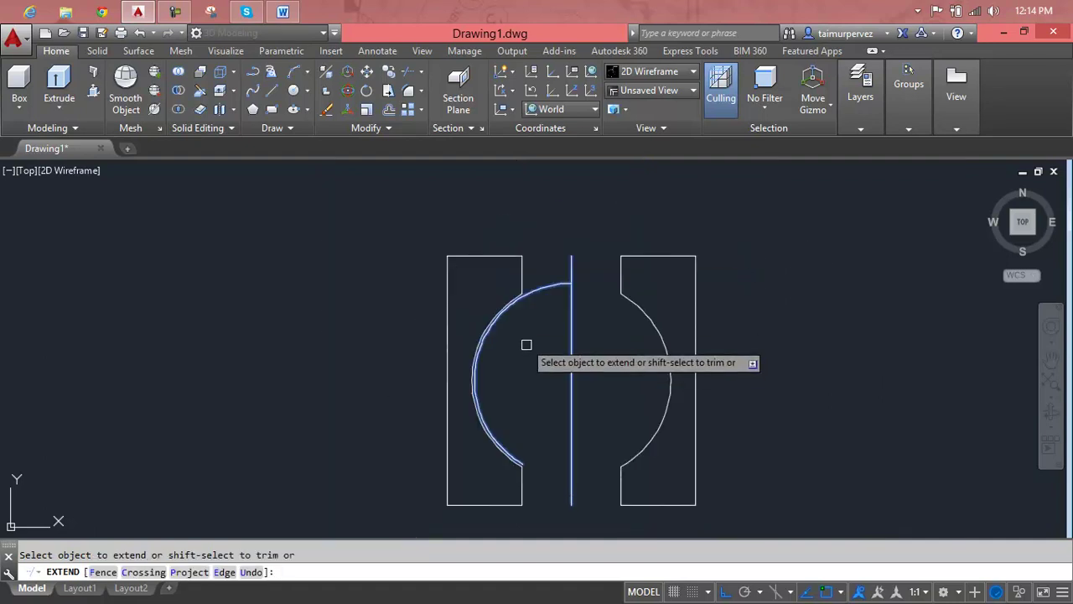
scroll(517, 410, "up", 4)
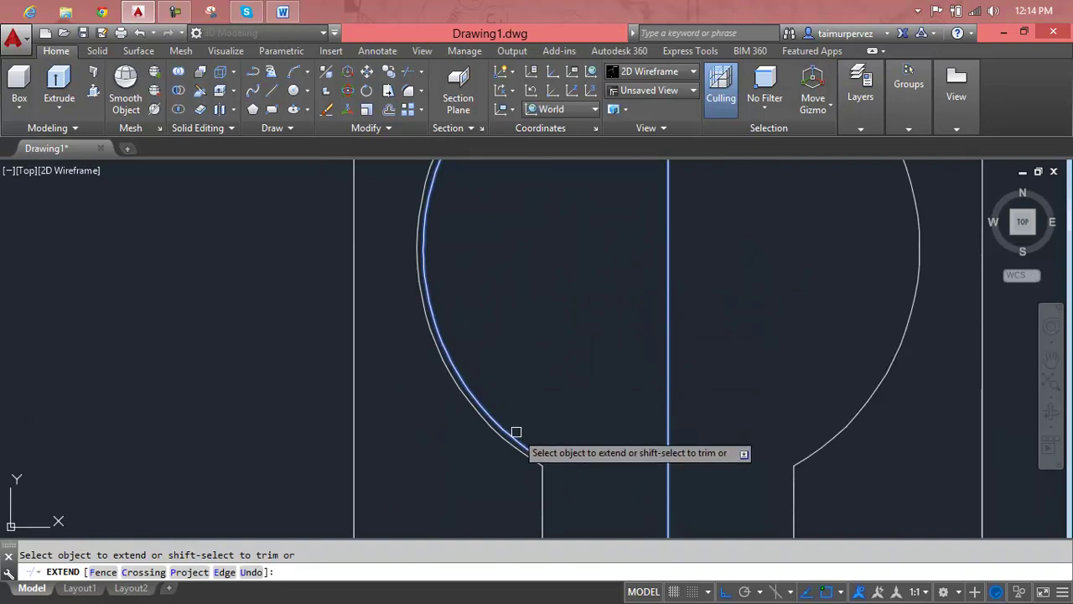
left_click(516, 432)
scroll(600, 406, "down", 4)
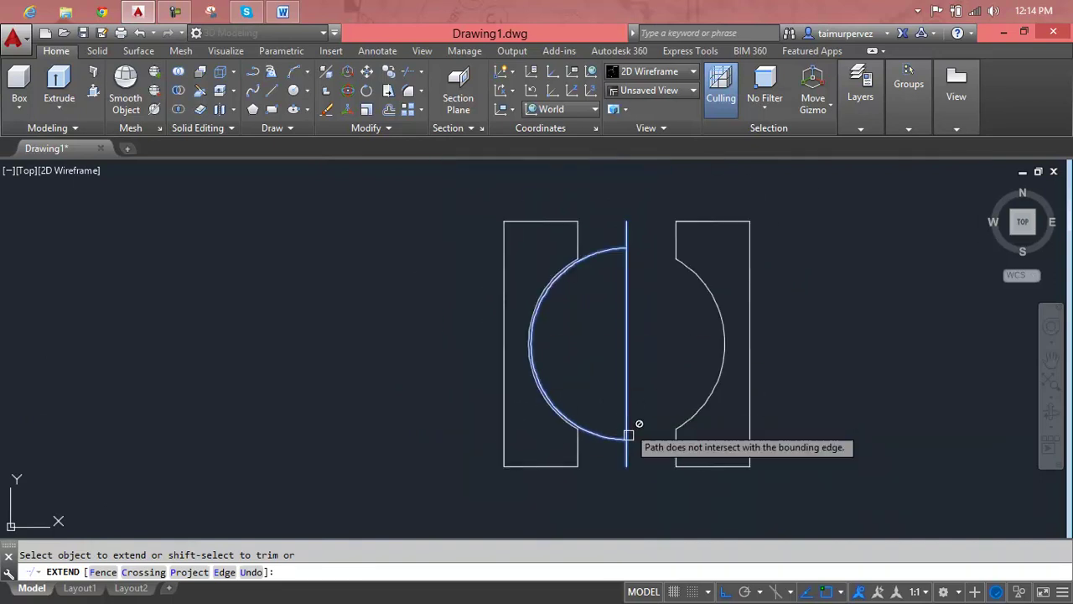
key("Escape")
scroll(629, 232, "up", 4)
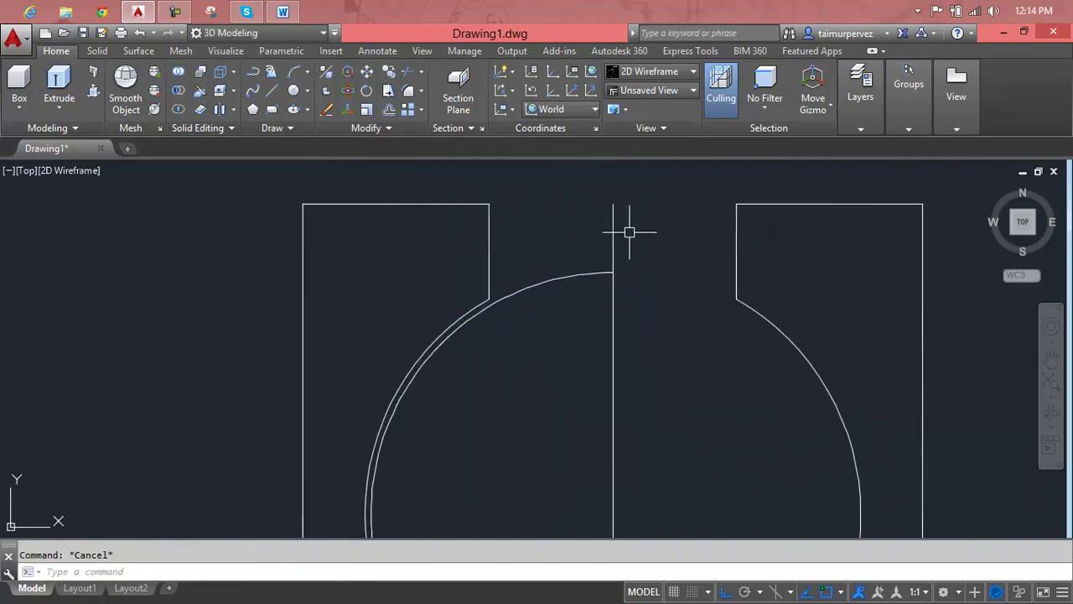
type("tr")
Trim the centre line's stub below the arc to close the half-circle profile.
key("Return")
key("Return")
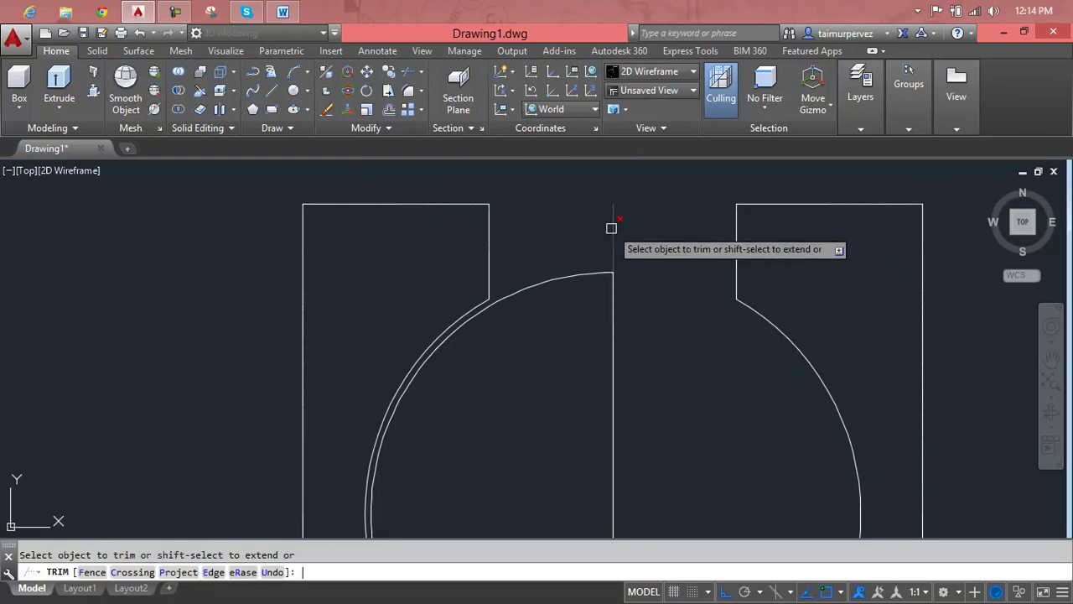
scroll(615, 340, "down", 4)
middle_click_drag(616, 340, 615, 157)
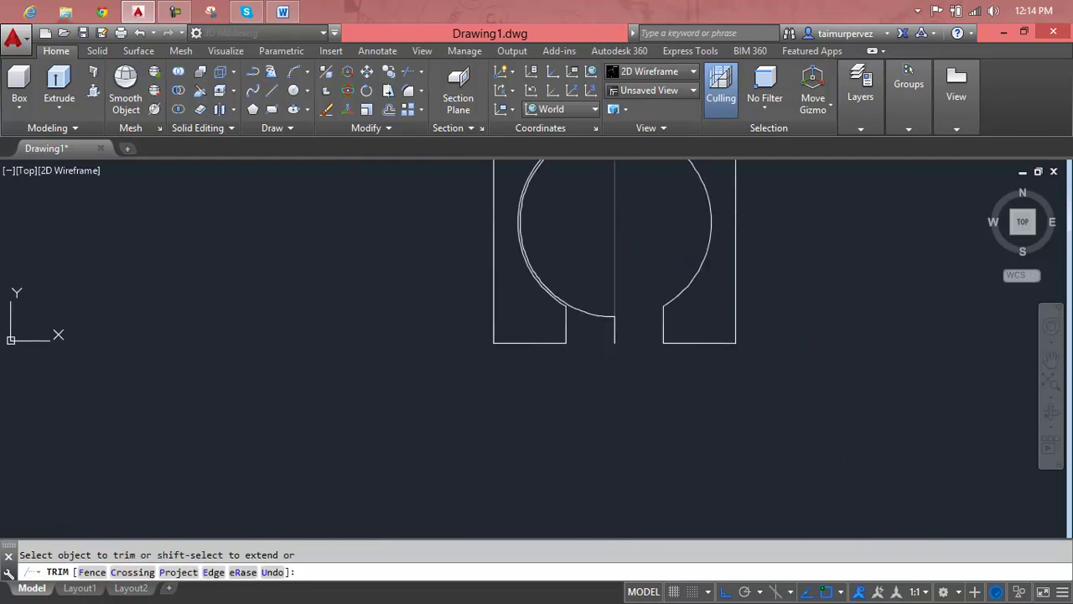
left_click(615, 338)
scroll(614, 337, "down", 3)
scroll(613, 337, "down", 2)
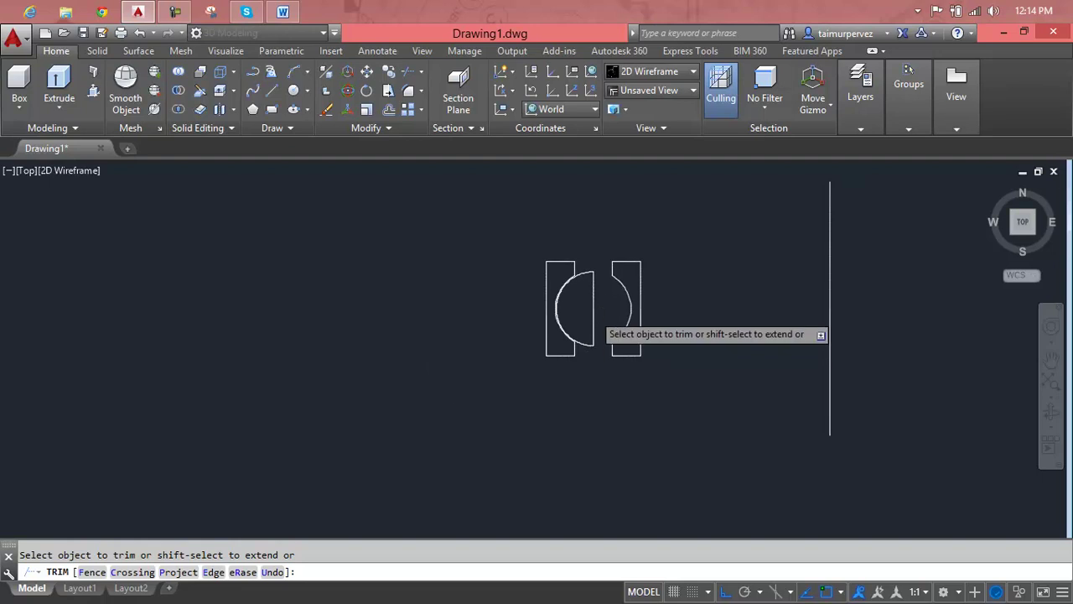
scroll(598, 307, "up", 4)
key("Escape")
scroll(592, 313, "up", 1)
scroll(592, 313, "down", 1)
type("re")
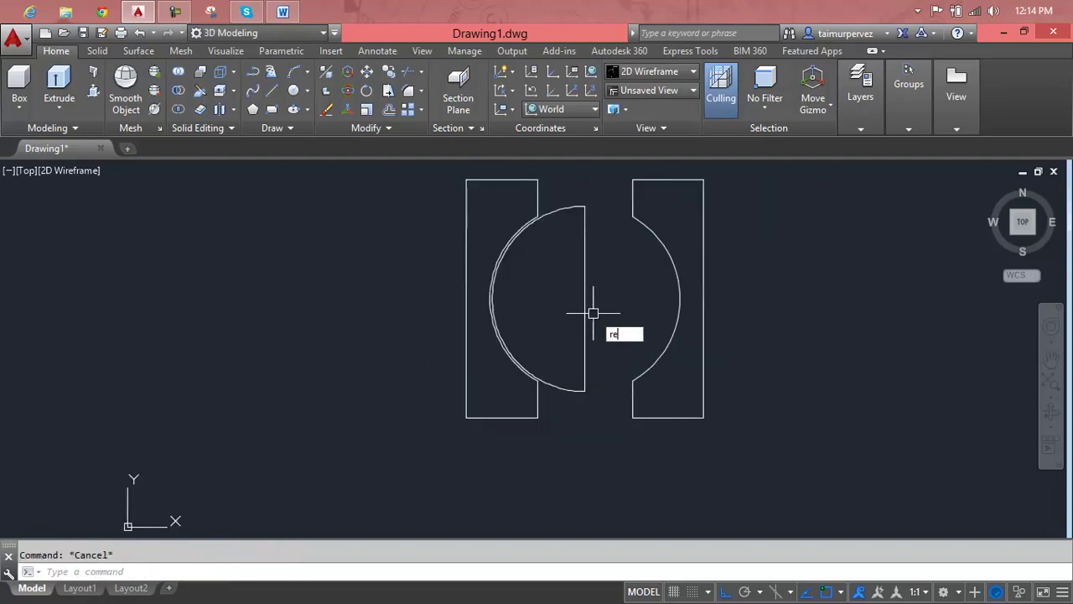
type("v")
key("Return")
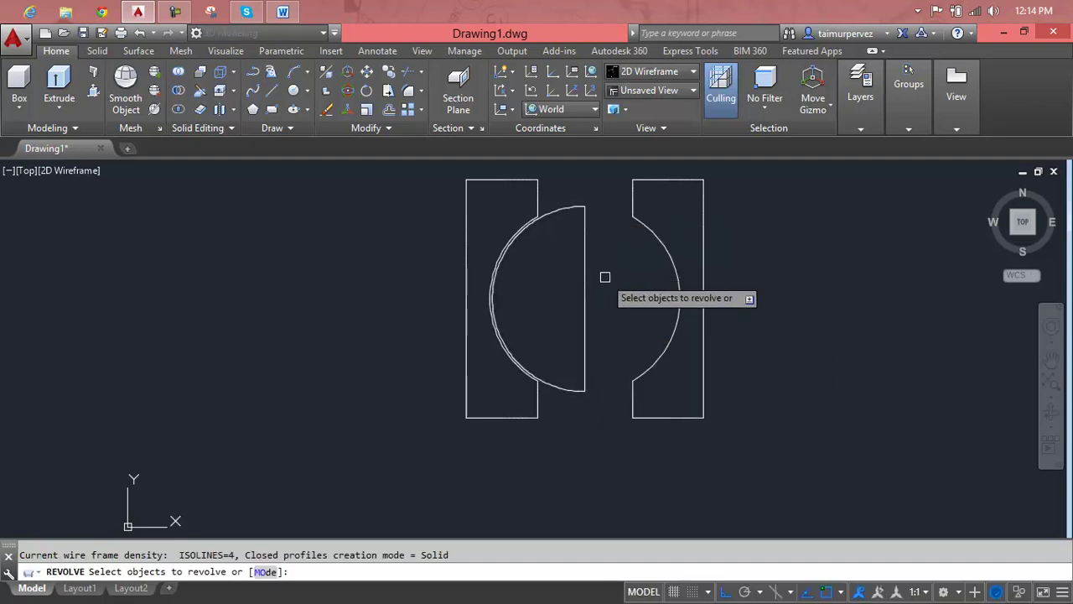
Convert the window-selected half-circle profile into a region.
key("Escape")
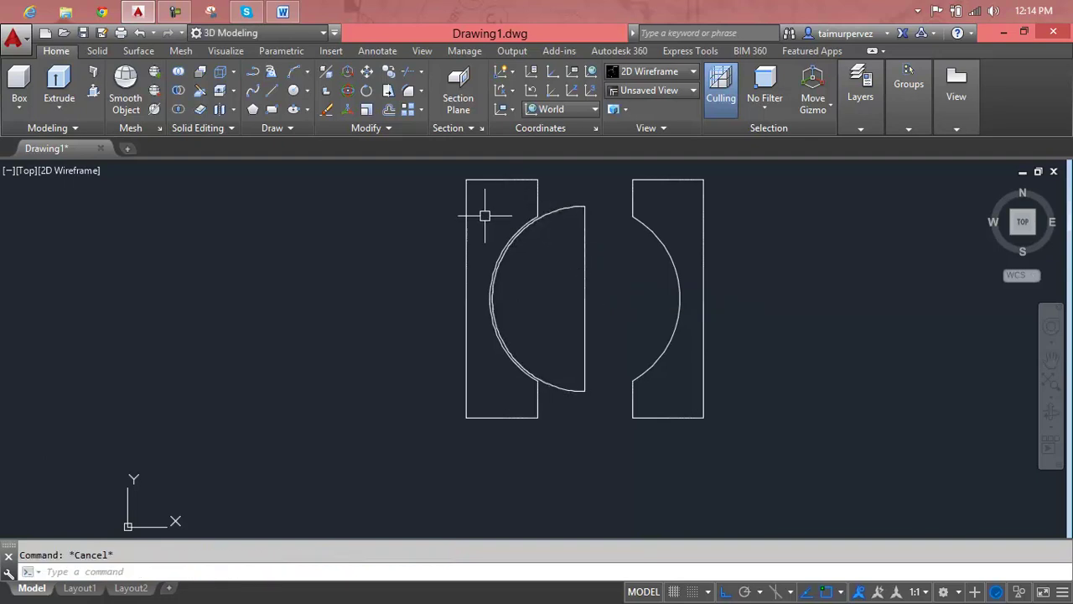
scroll(467, 239, "down", 5)
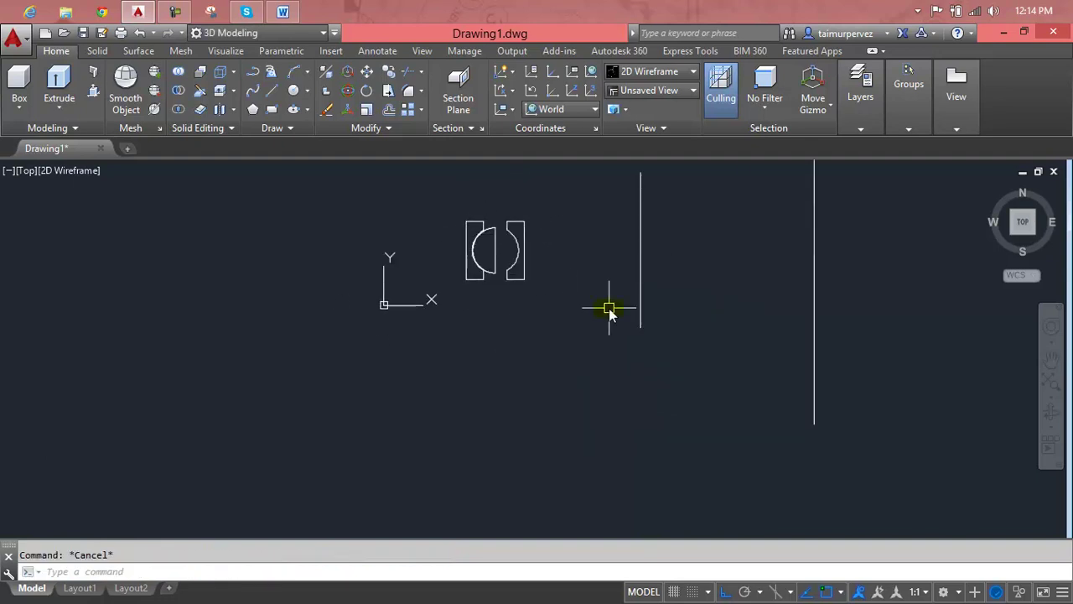
type("reg")
key("Return")
left_click(568, 199)
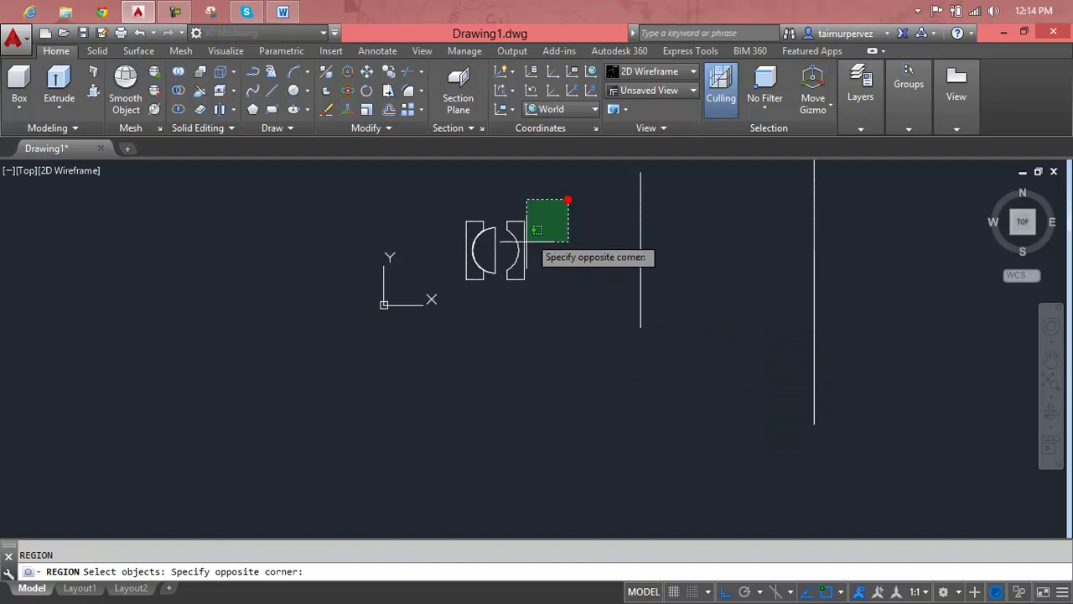
left_click(487, 303)
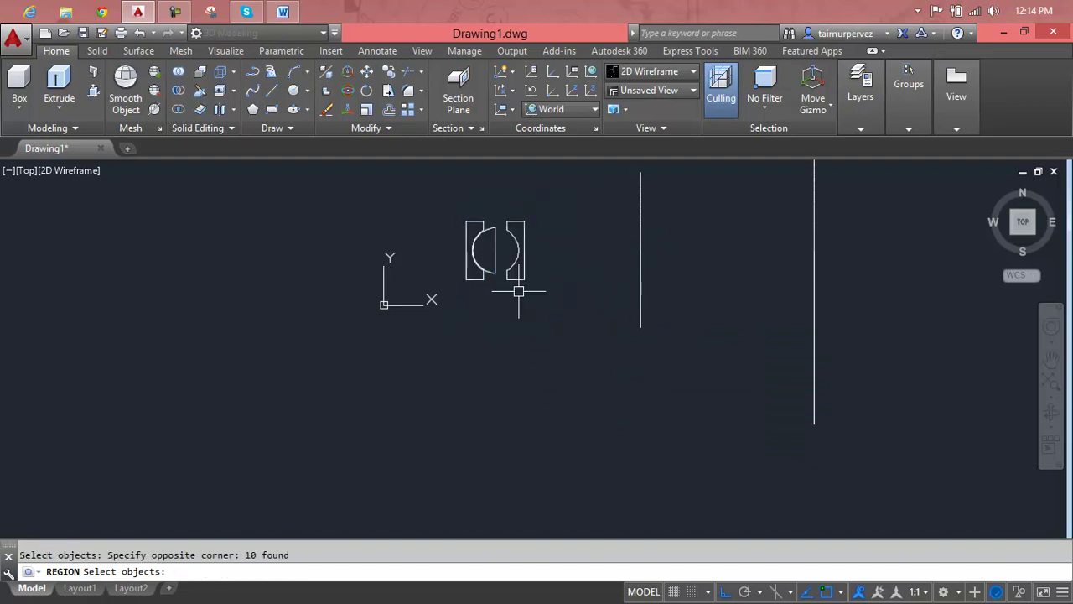
key("Return")
scroll(493, 253, "up", 2)
scroll(492, 246, "up", 2)
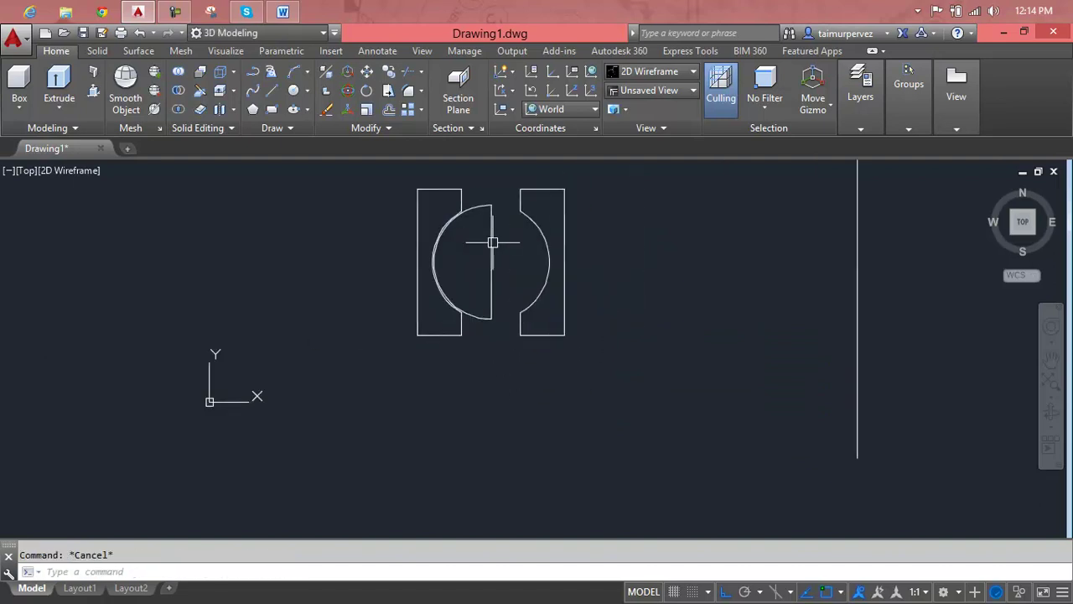
Revolve the half-circle region a full 360° about its straight edge into a ball.
type("rev")
key("Return")
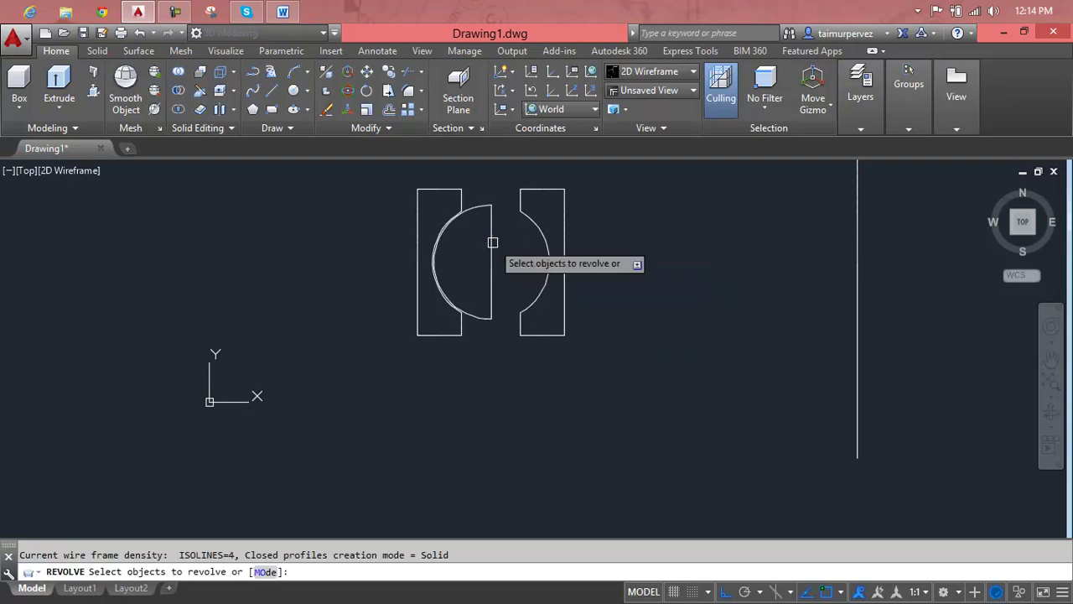
left_click(491, 214)
key("Return")
left_click(491, 207)
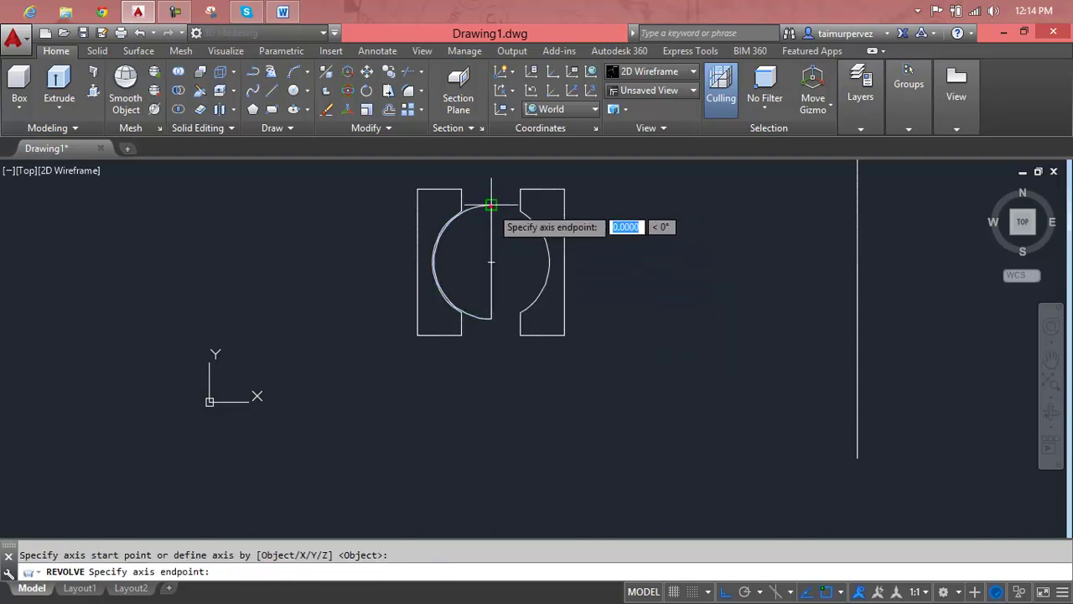
left_click(490, 318)
key("Return")
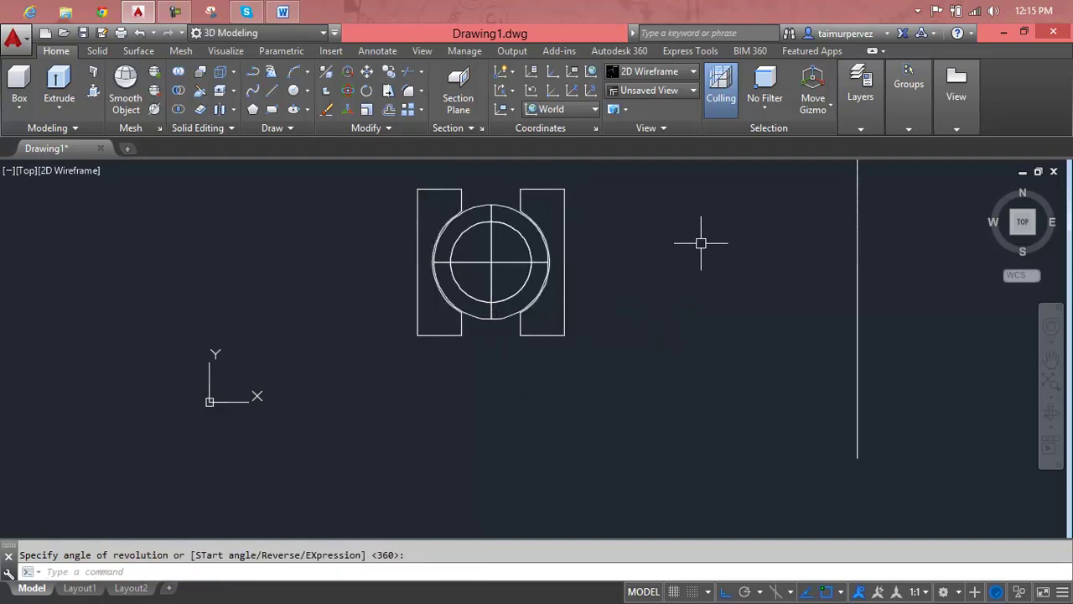
key("Escape")
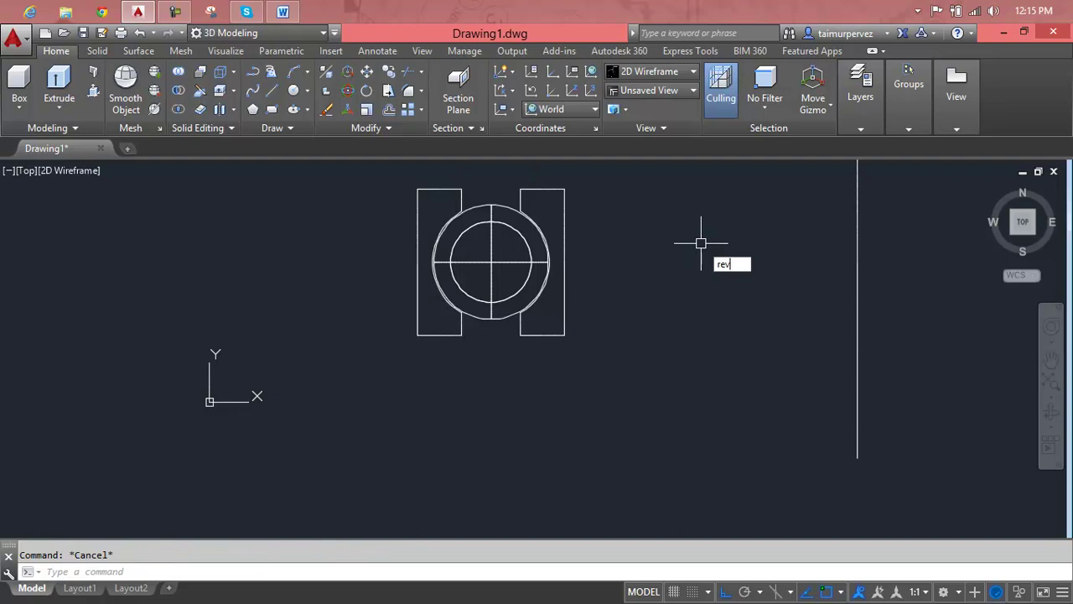
Revolve both rectangles around the far vertical line, using its two endpoints as the axis.
type("v")
key("Return")
left_click(561, 191)
left_click(467, 190)
key("Return")
scroll(699, 304, "down", 2)
scroll(707, 309, "down", 2)
middle_click_drag(707, 308, 666, 320)
left_click(726, 226)
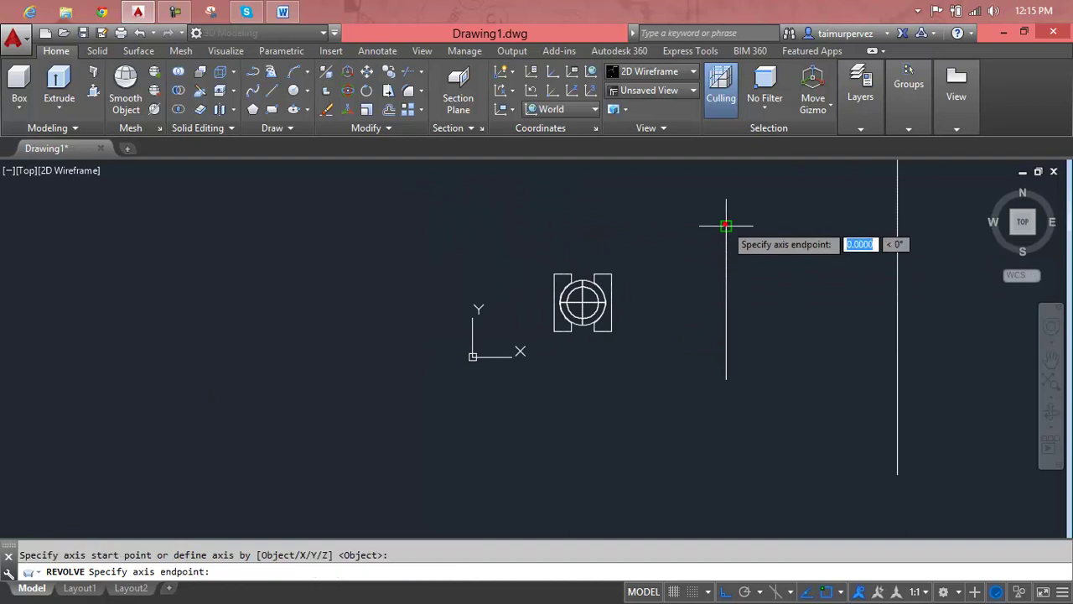
left_click(726, 379)
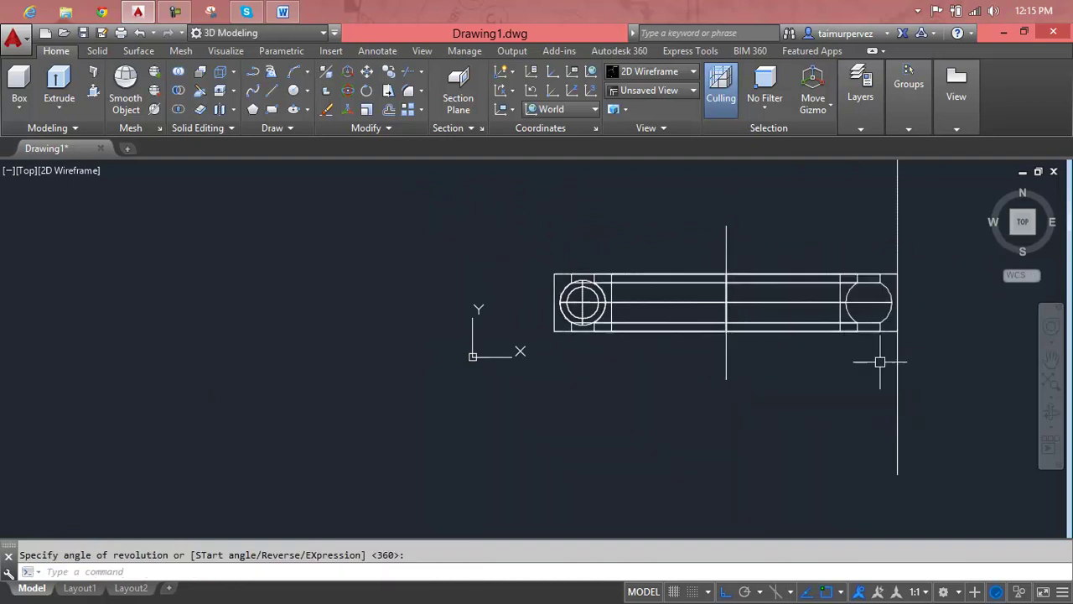
Finish the 360° revolve, erase the axis line, and orbit to see the rings in 3D.
key("Escape")
left_click(722, 374)
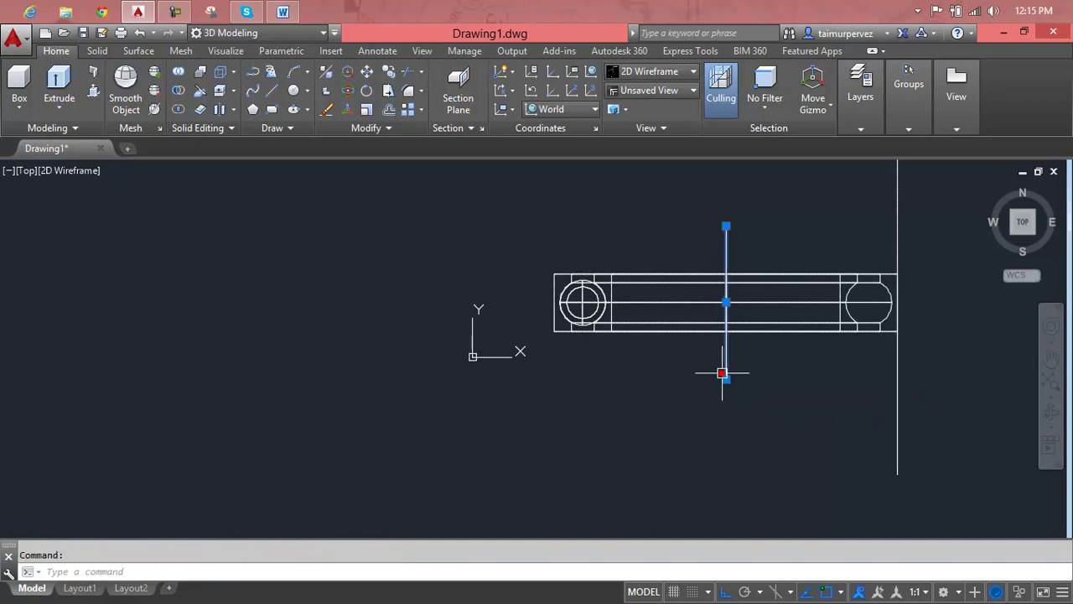
key("Delete")
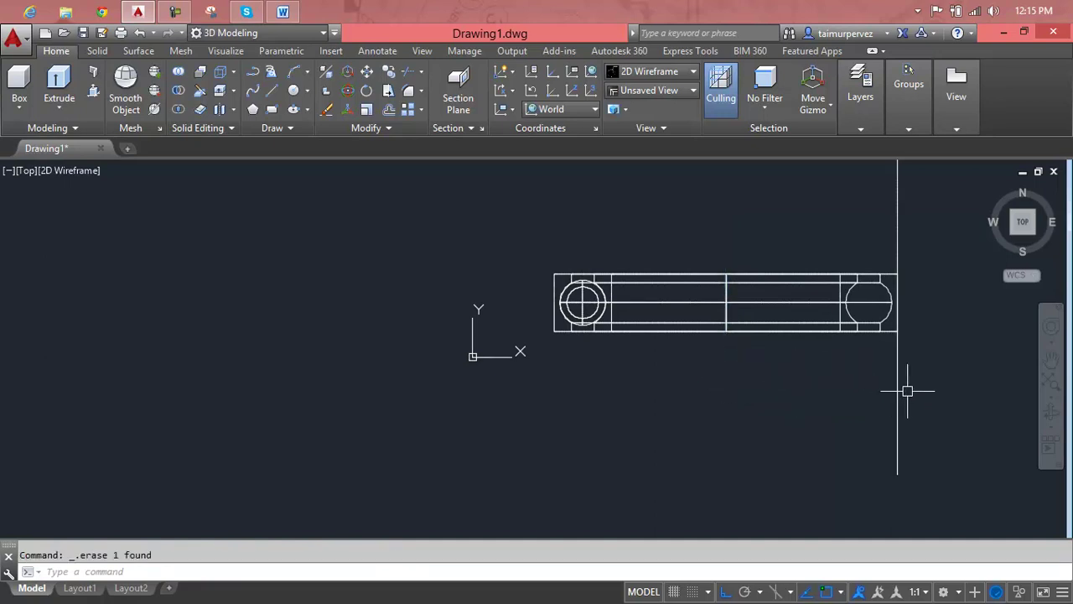
mouse_move(817, 334)
middle_mouse_down("shift")
mouse_move(791, 386)
mouse_move(709, 388)
mouse_move(527, 259)
mouse_move(522, 235)
mouse_move(527, 244)
middle_mouse_up("shift")
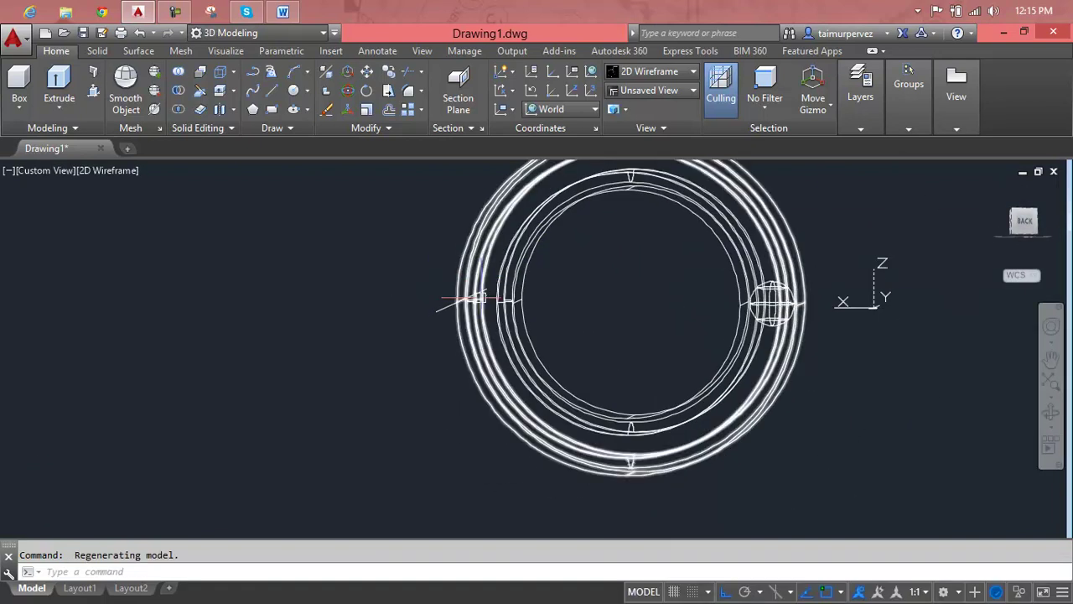
scroll(483, 290, "up", 5)
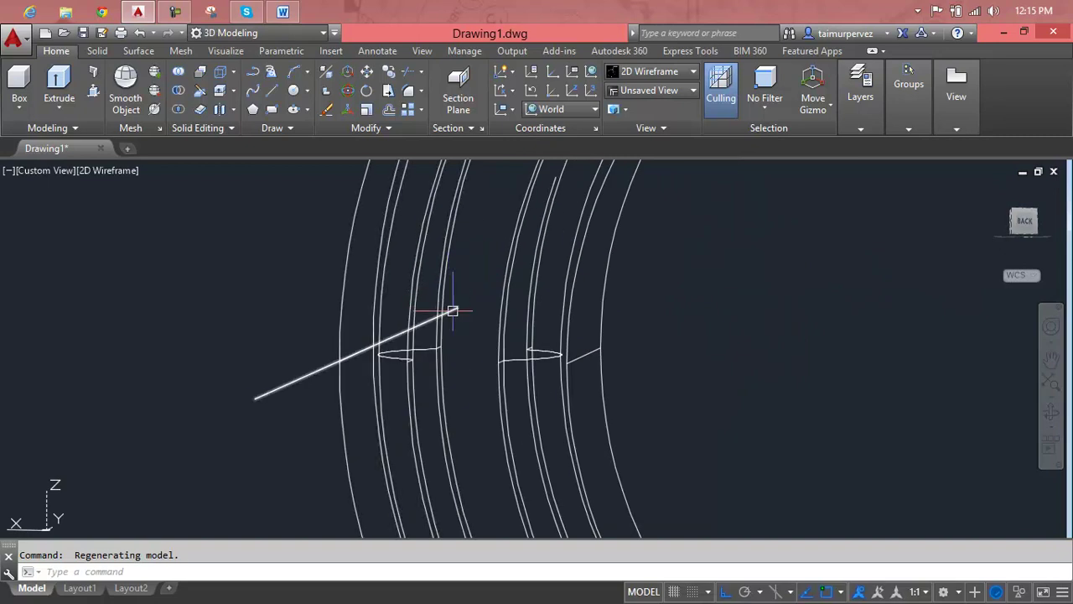
scroll(453, 311, "down", 5)
scroll(531, 355, "down", 2)
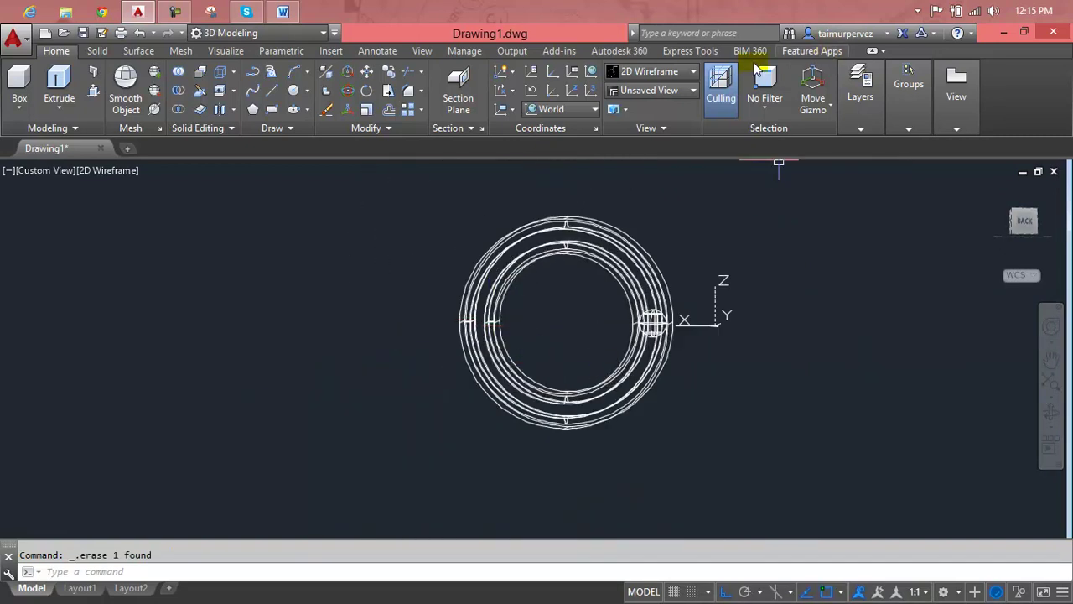
Switch to the Realistic visual style and the Front preset view.
left_click(674, 78)
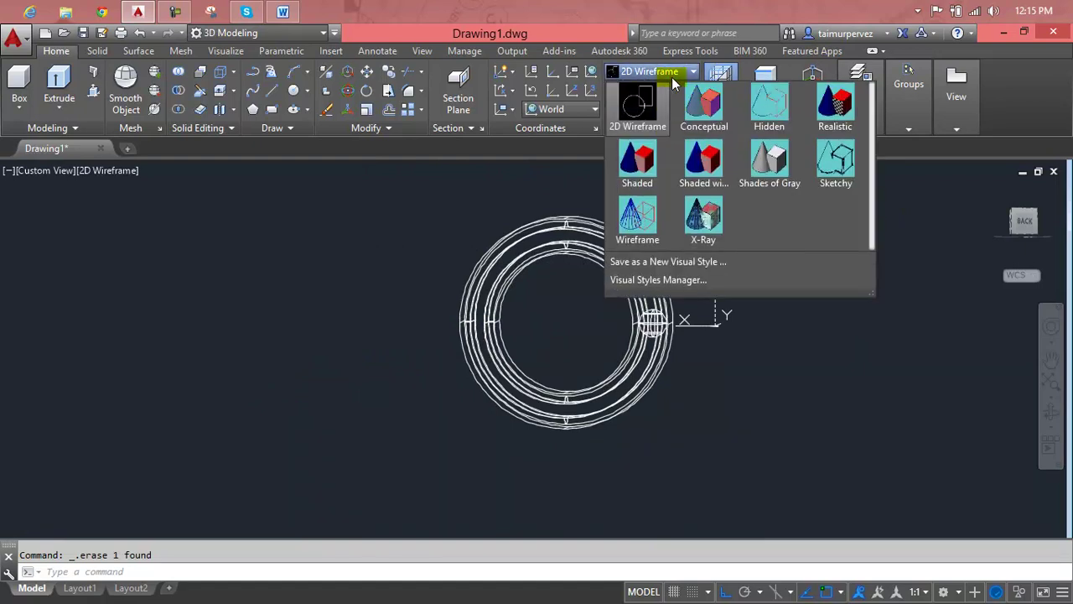
left_click(856, 127)
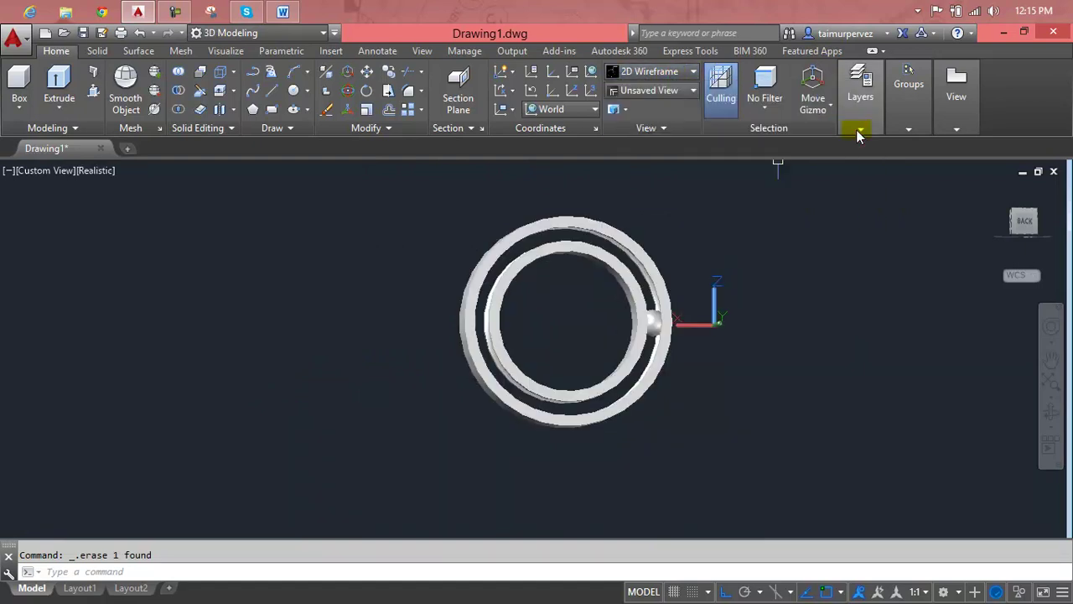
left_click(855, 128)
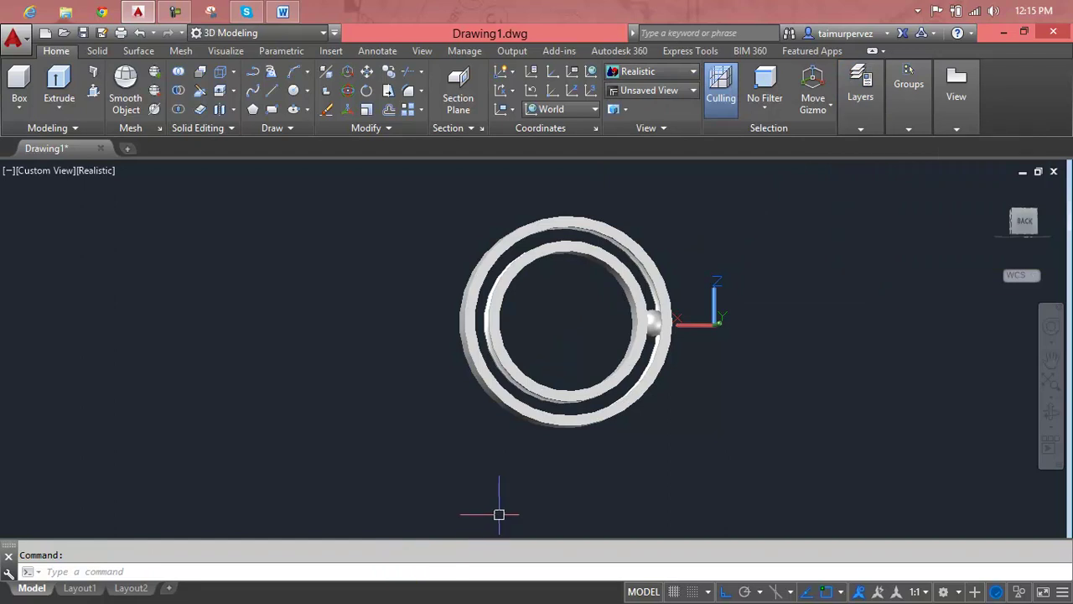
scroll(537, 469, "up", 4)
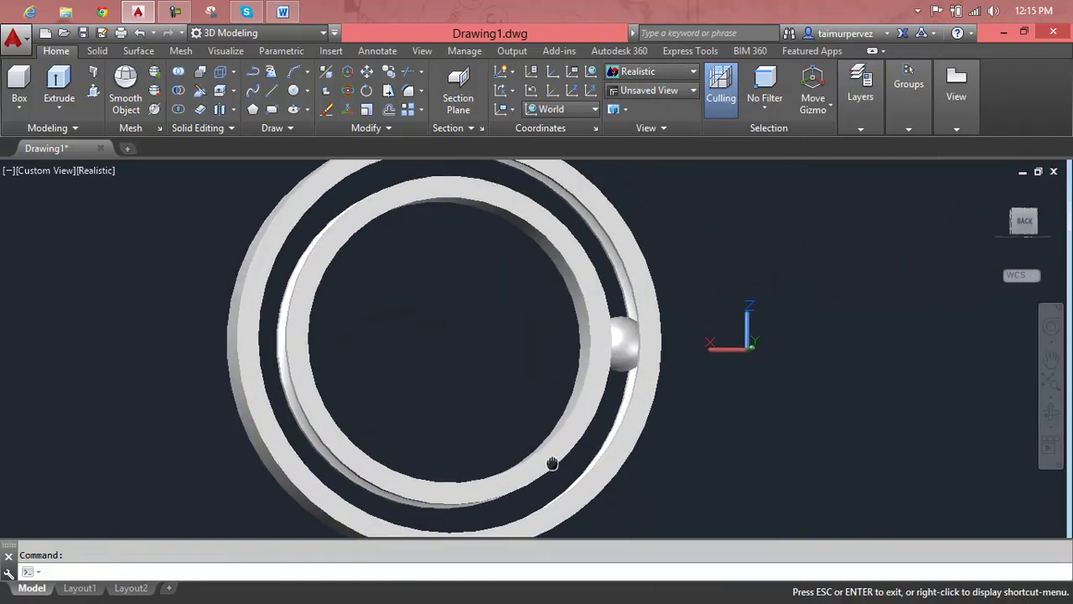
scroll(616, 365, "down", 2)
scroll(620, 356, "up", 2)
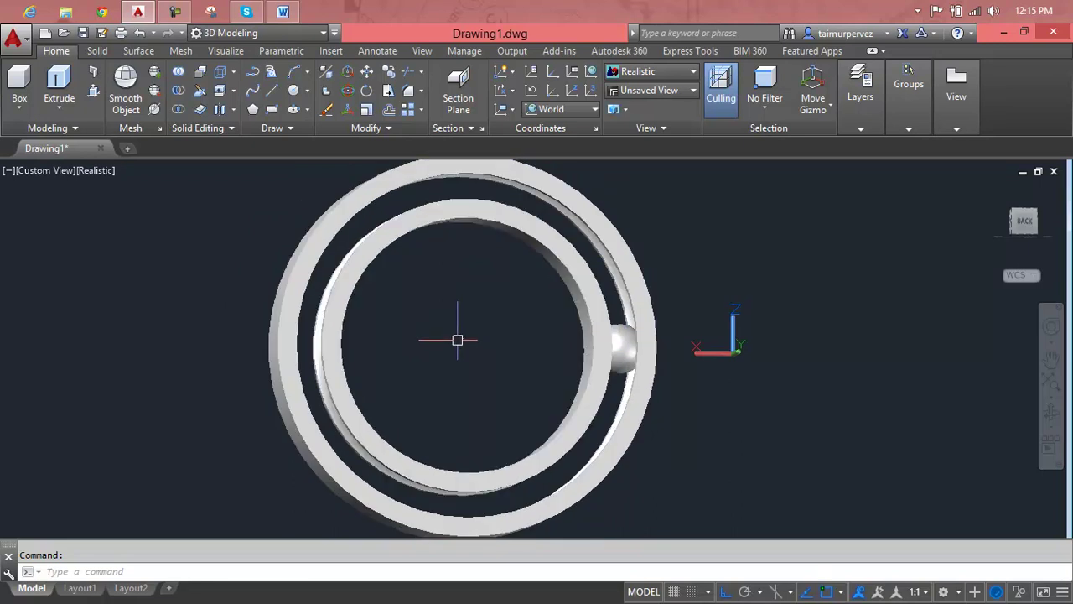
mouse_move(1036, 232)
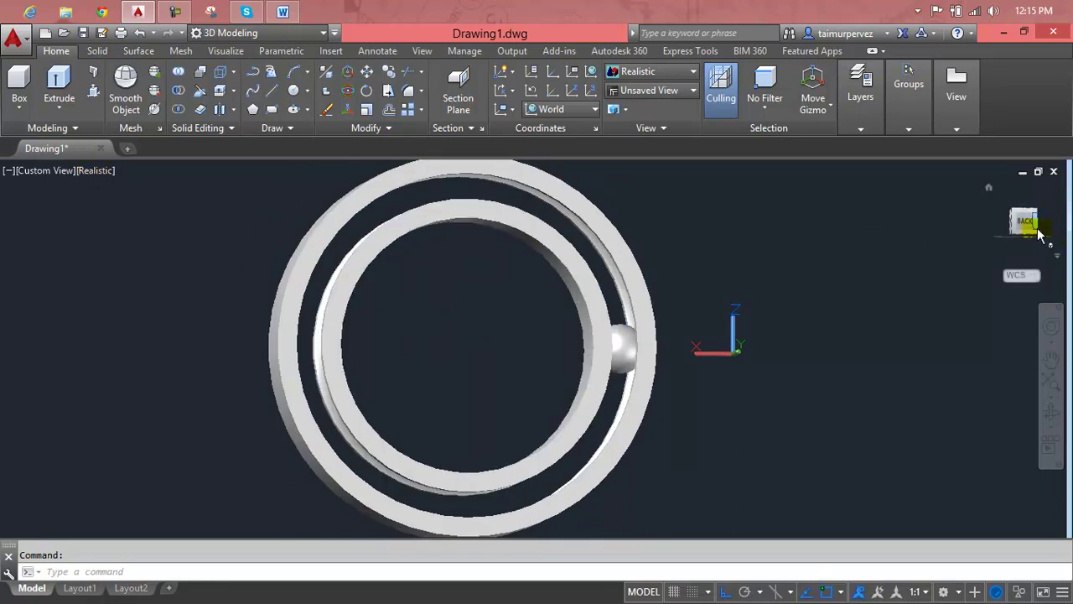
left_click(21, 171)
left_click(57, 280)
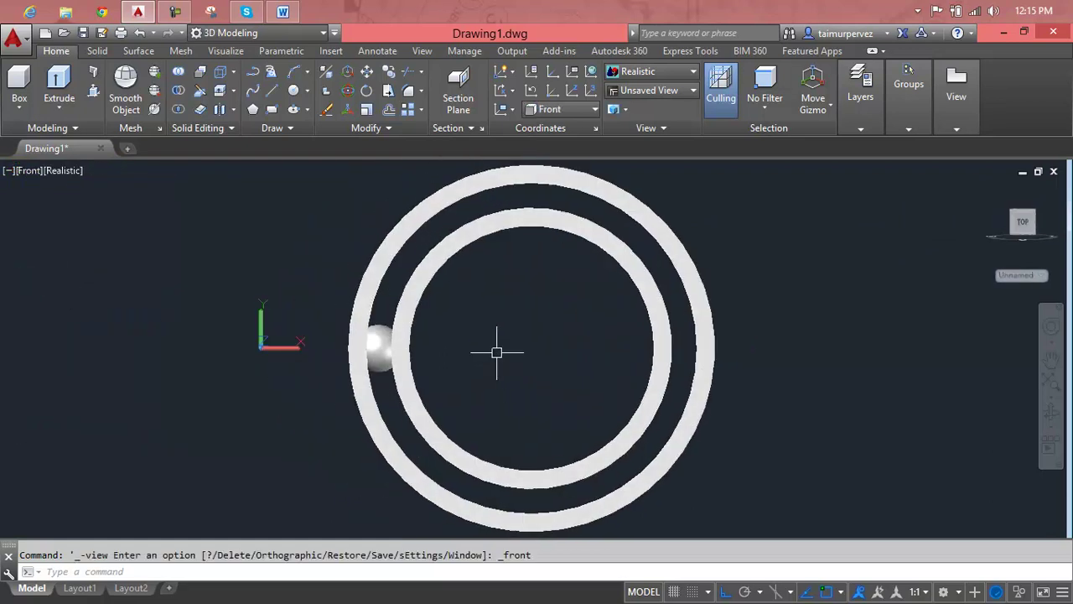
Polar-array the ball into 10 copies around the rings' centre point.
scroll(496, 352, "up", 2)
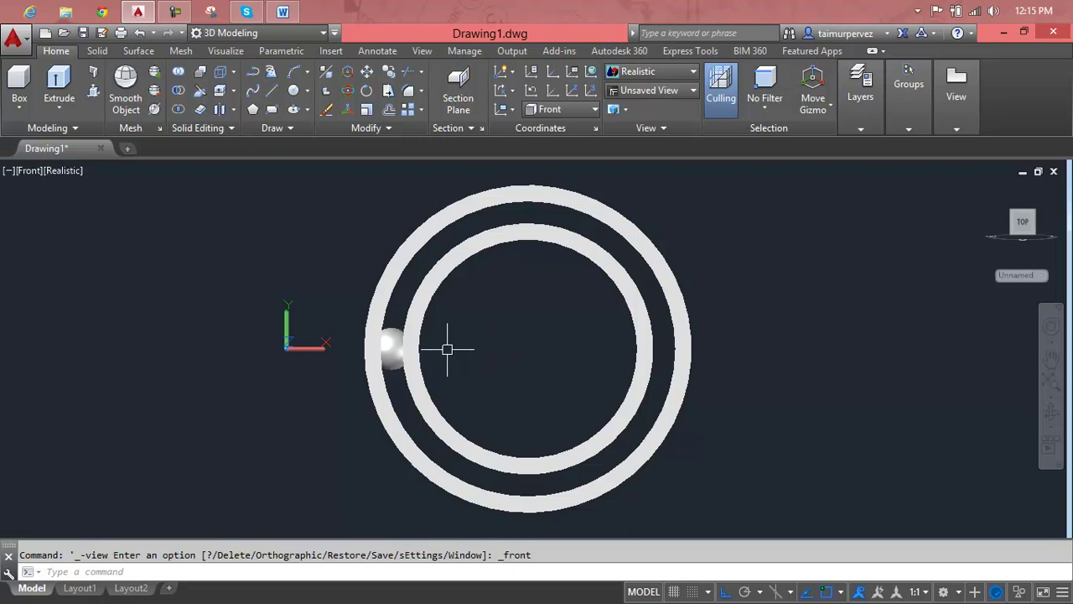
key("Escape")
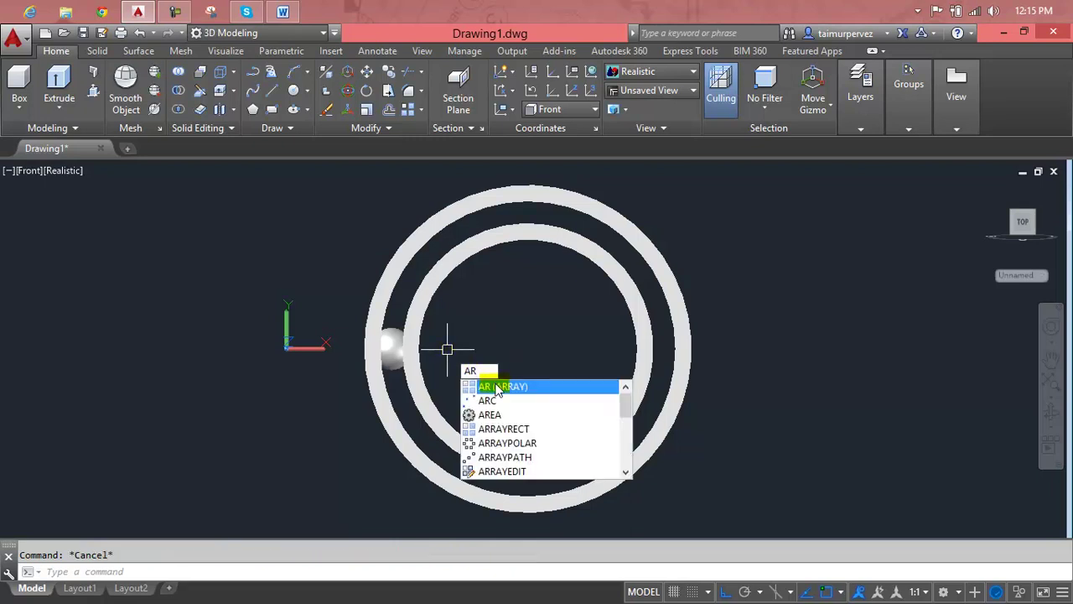
left_click(498, 387)
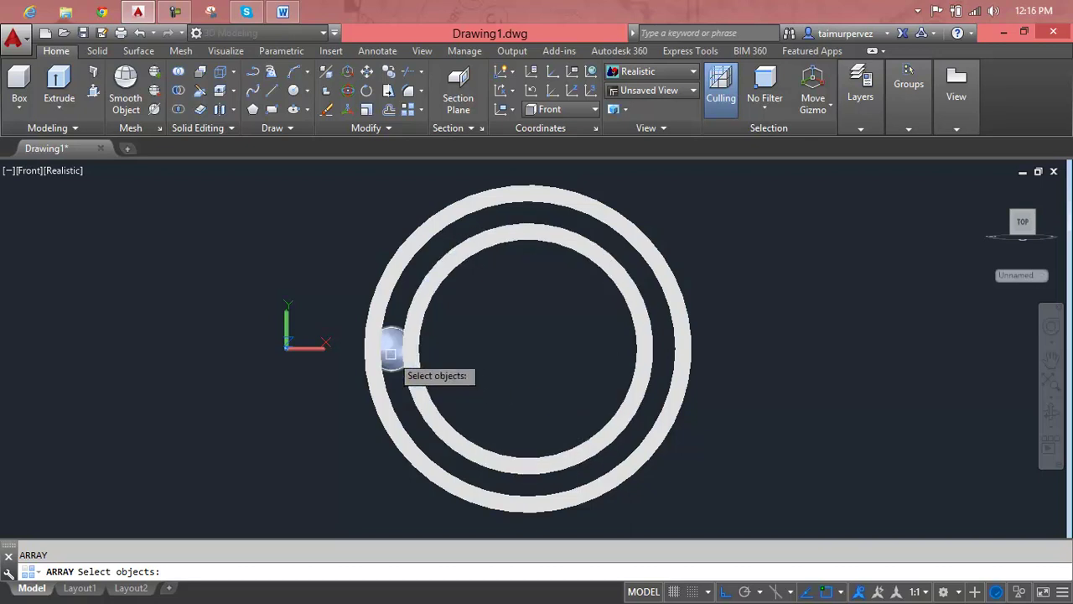
scroll(391, 354, "up", 3)
key("Return")
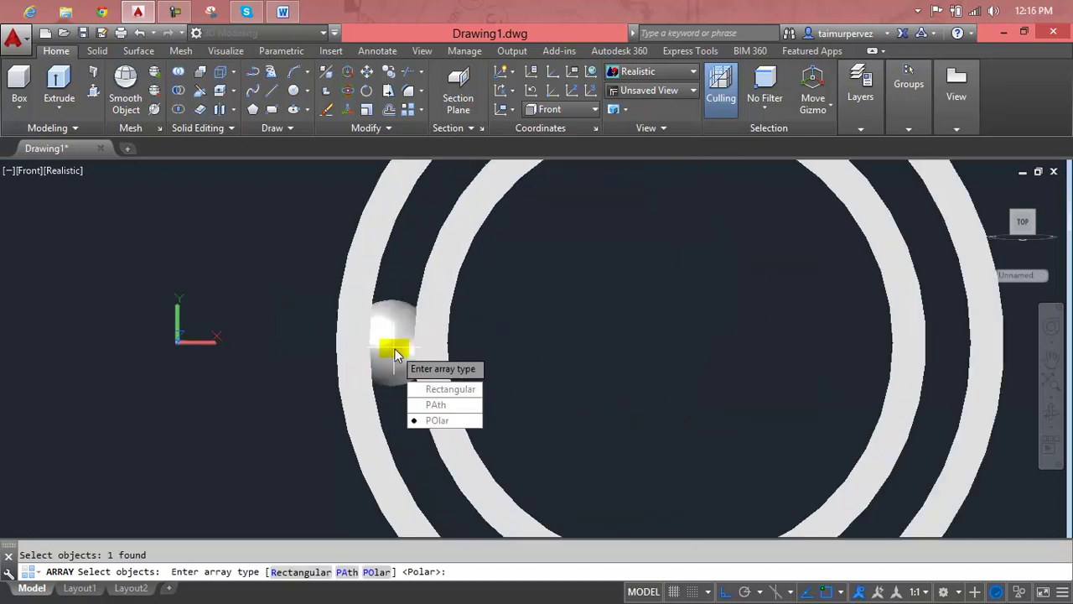
left_click(436, 420)
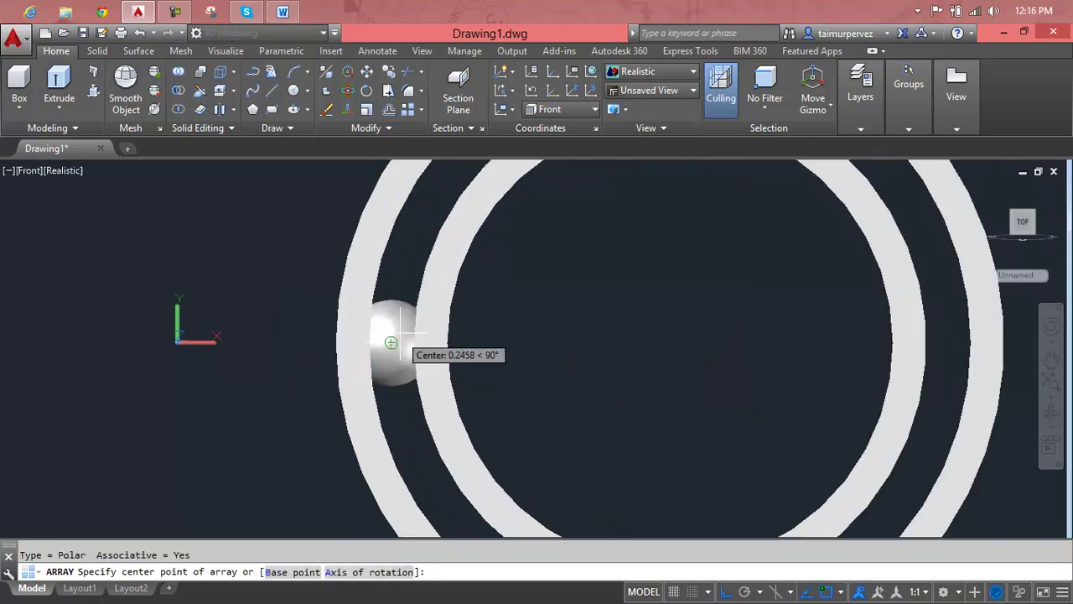
scroll(620, 331, "down", 3)
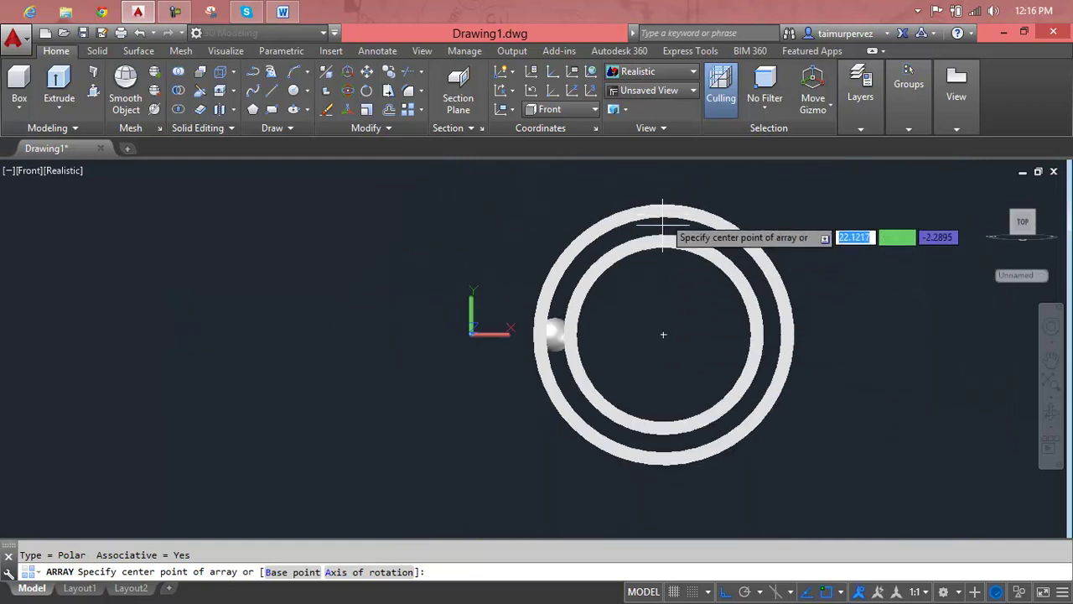
left_click(663, 334)
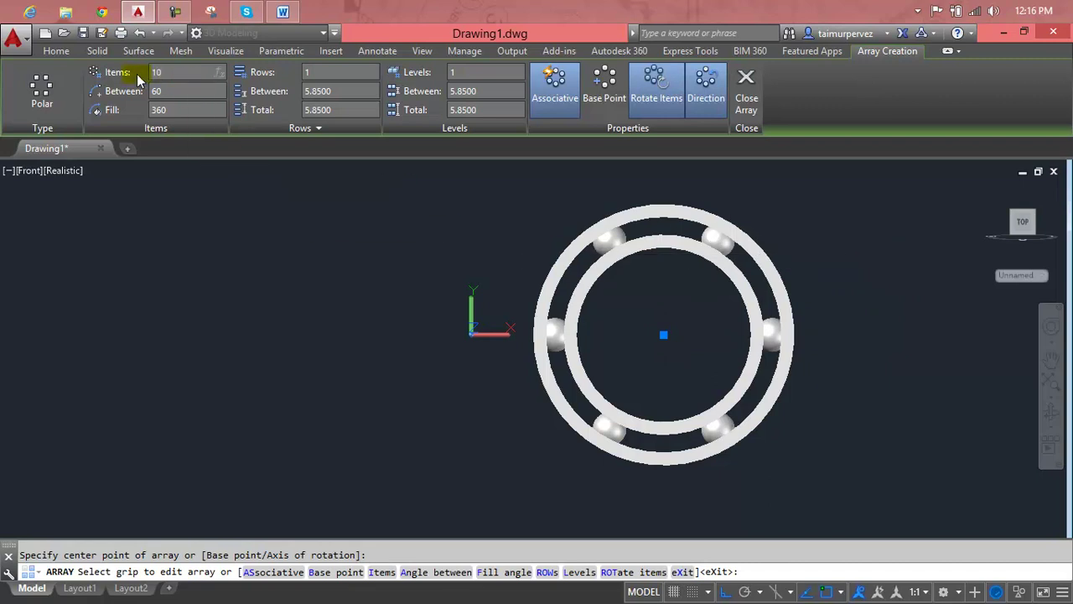
key("Return")
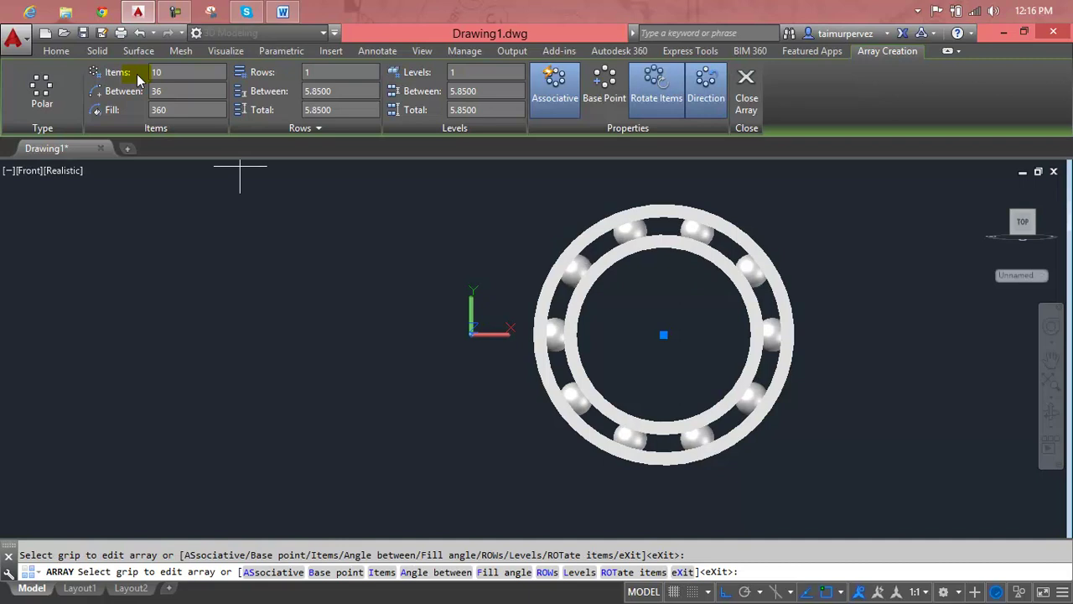
key("Return")
Orbit around the finished bearing, briefly select the inner ring, and open the layer controls.
key("Escape")
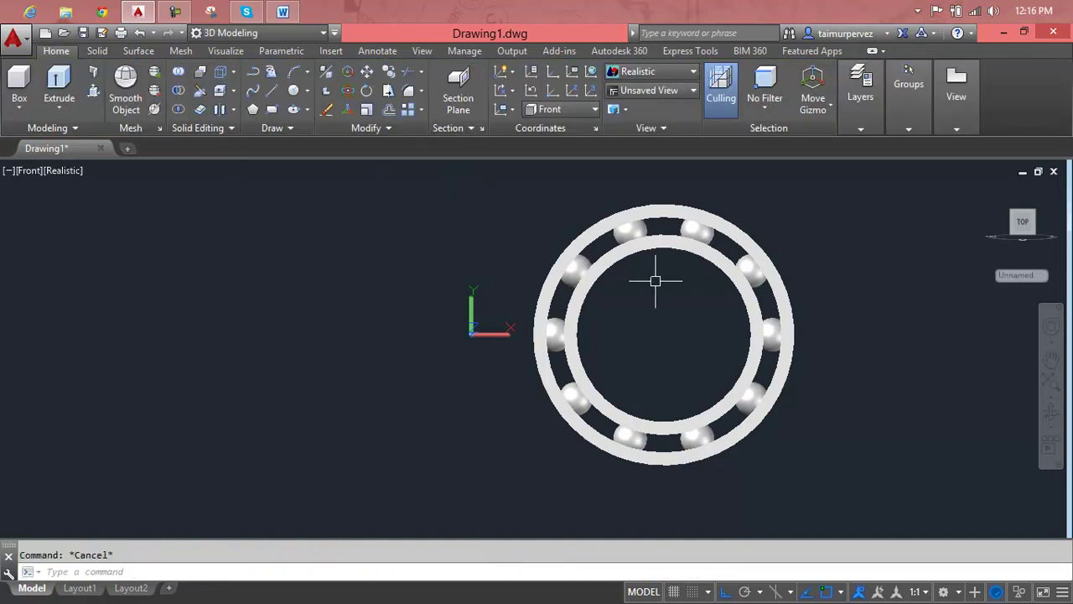
mouse_move(692, 310)
middle_mouse_down("shift")
mouse_move(511, 307)
mouse_move(451, 352)
mouse_move(414, 283)
mouse_move(407, 343)
middle_mouse_up("shift")
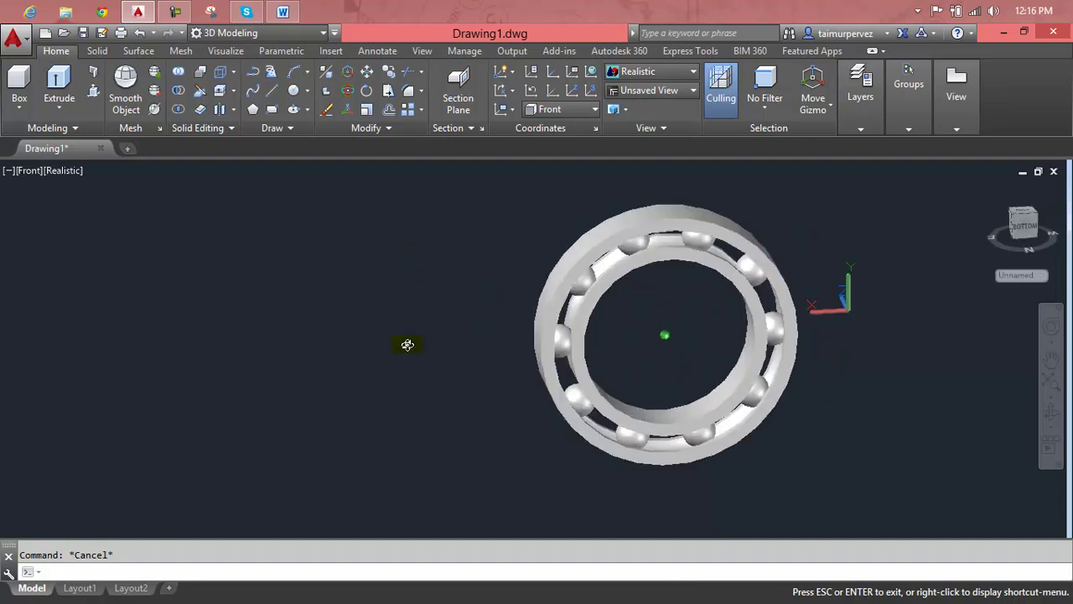
scroll(683, 327, "up", 2)
mouse_move(694, 313)
middle_mouse_down("shift")
mouse_move(575, 316)
mouse_move(628, 235)
mouse_move(690, 263)
mouse_move(708, 301)
mouse_move(697, 330)
mouse_move(481, 347)
mouse_move(439, 260)
mouse_move(388, 268)
middle_mouse_up("shift")
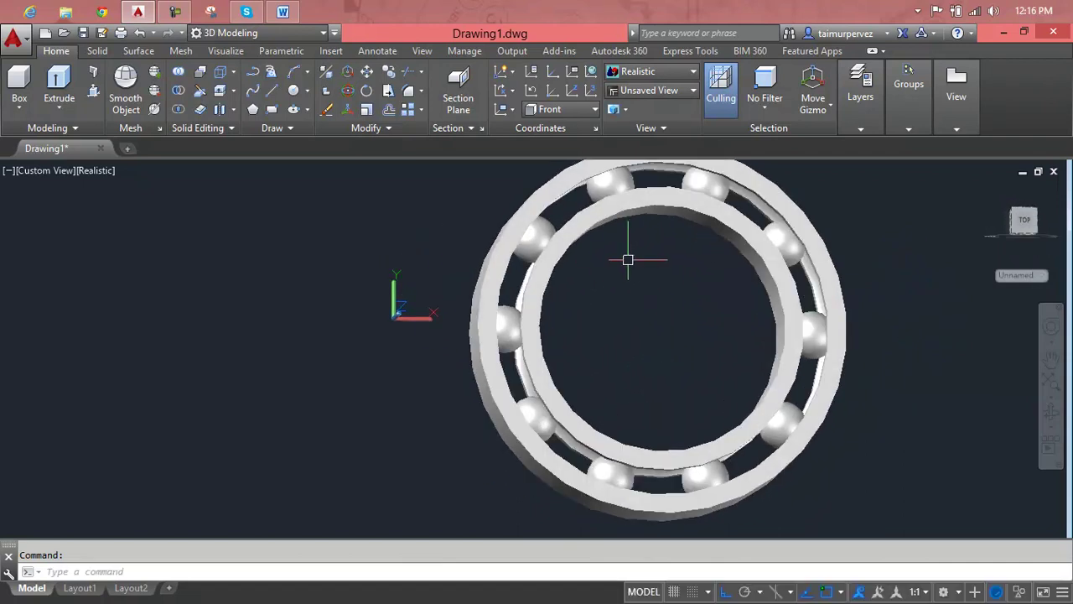
scroll(628, 259, "up", 3)
scroll(628, 261, "down", 2)
left_click(631, 257)
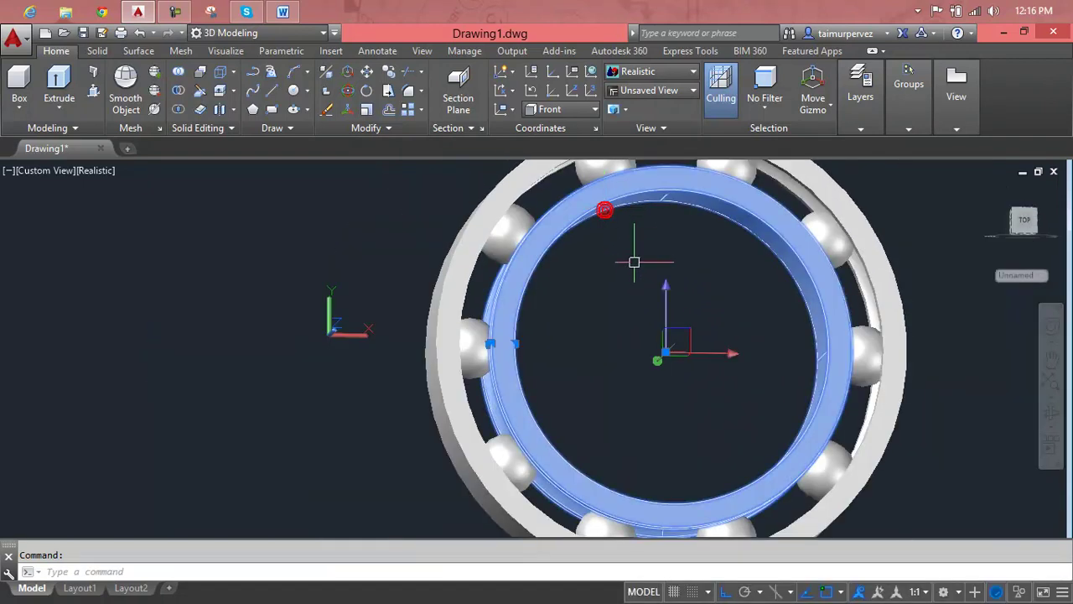
scroll(634, 262, "down", 3)
middle_click_drag(635, 264, 461, 323)
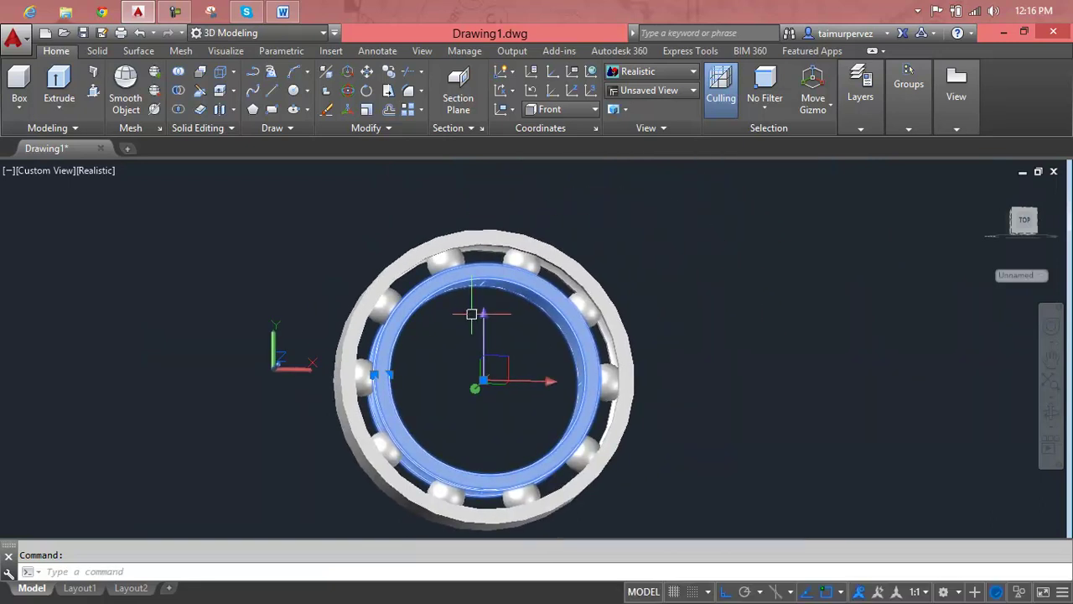
key("Escape")
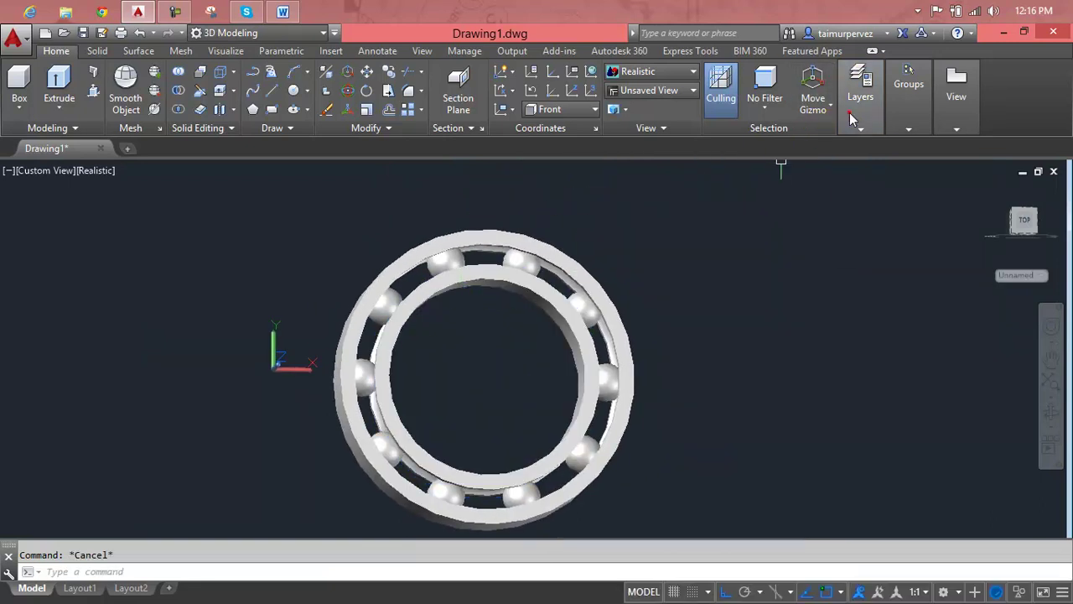
left_click(858, 127)
Open the Layer Properties Manager and create two new layers, Layer1 and Layer2.
left_click(982, 151)
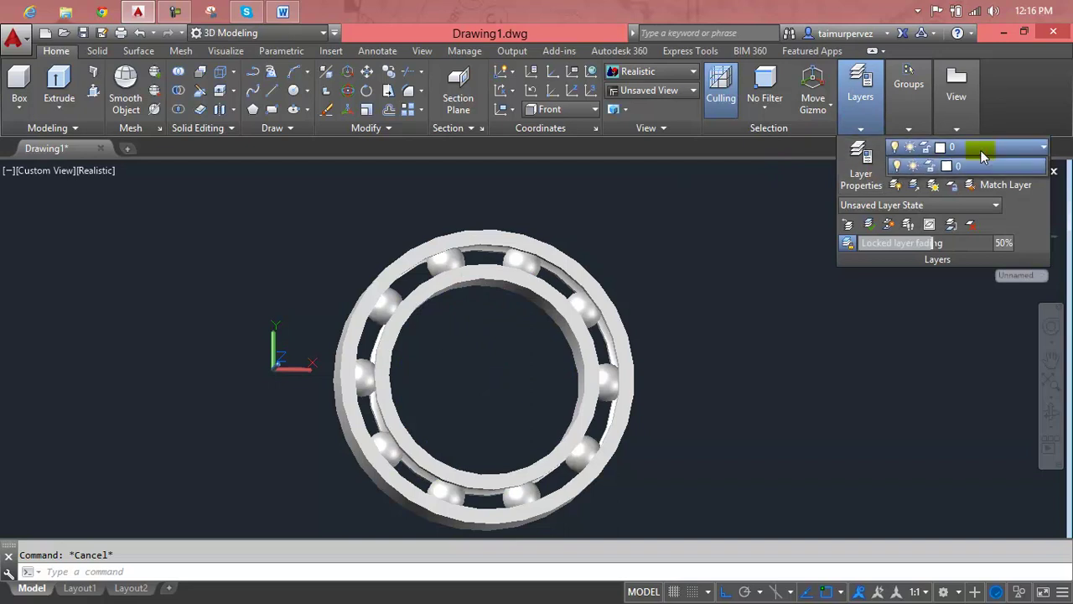
left_click(868, 153)
left_click(867, 151)
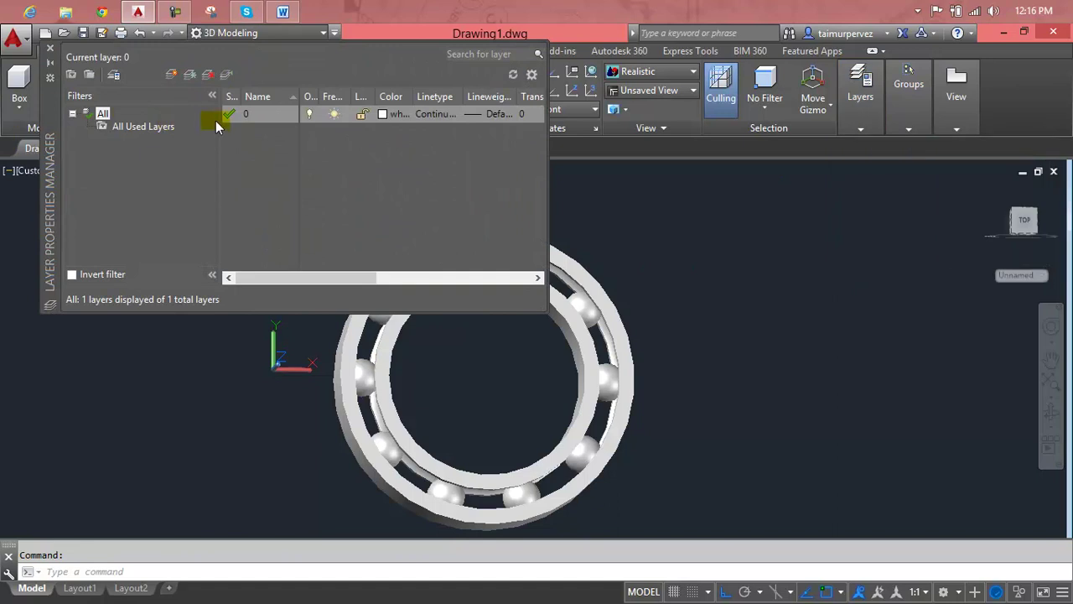
left_click(175, 74)
left_click(176, 74)
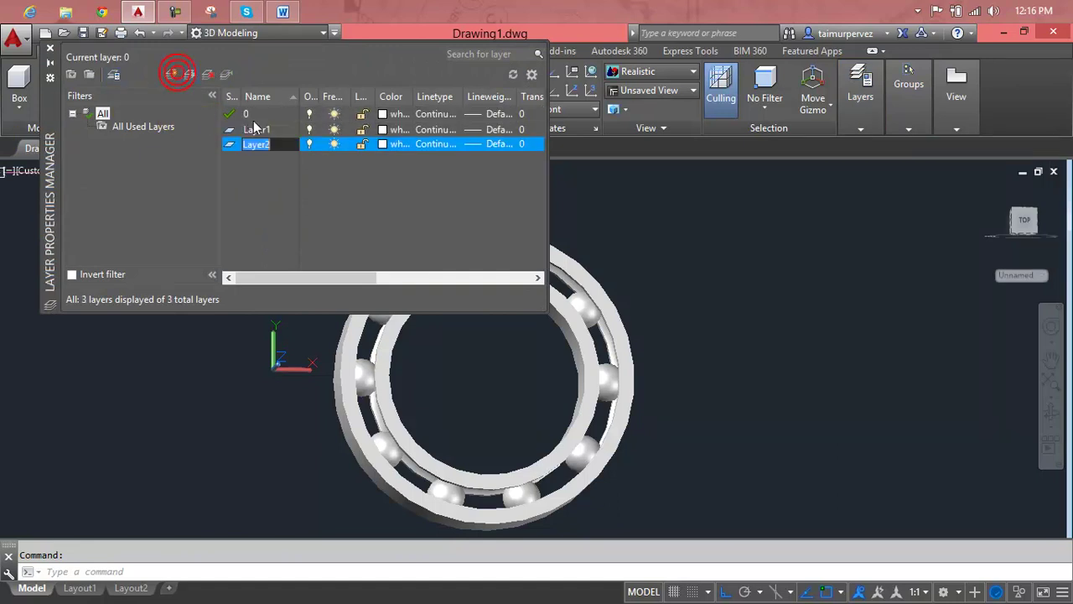
Colour Layer1 teal (139) and Layer2 grey (8), then close the manager.
left_click(274, 133)
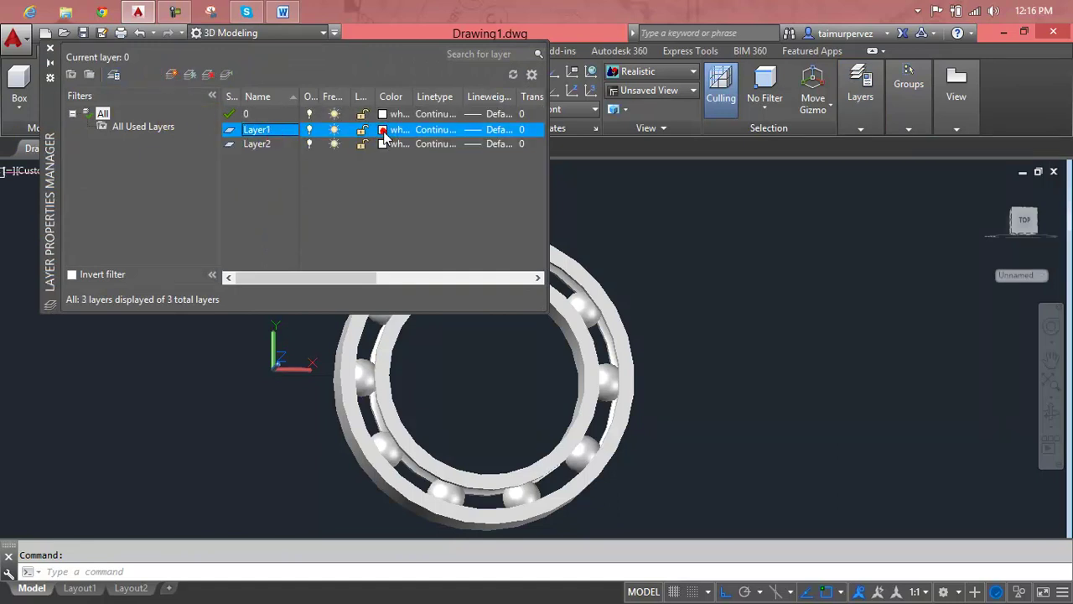
left_click(384, 136)
left_click(485, 340)
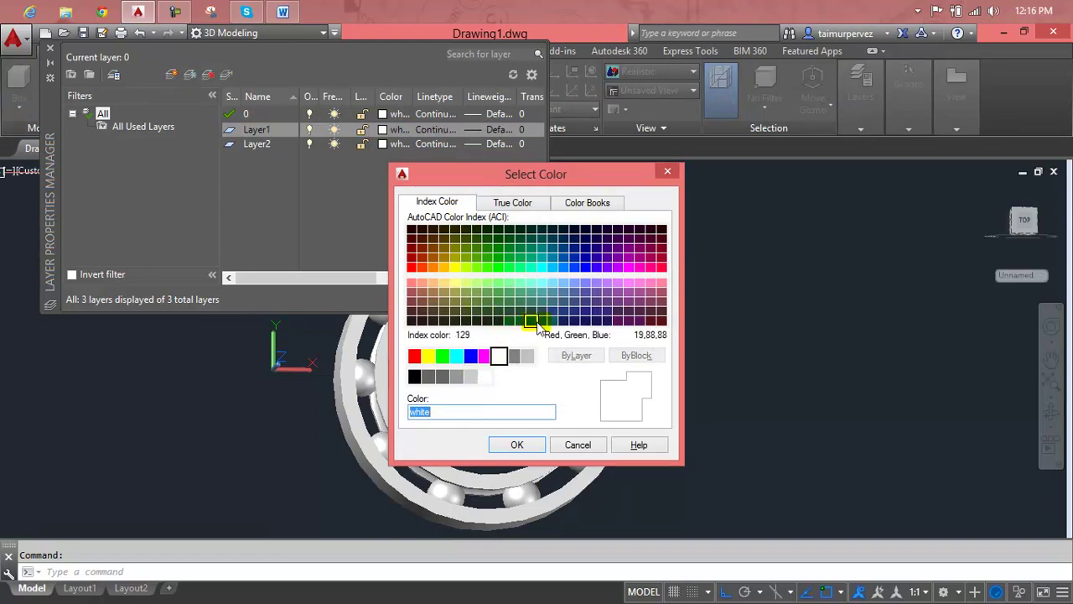
left_click(540, 321)
left_click(539, 444)
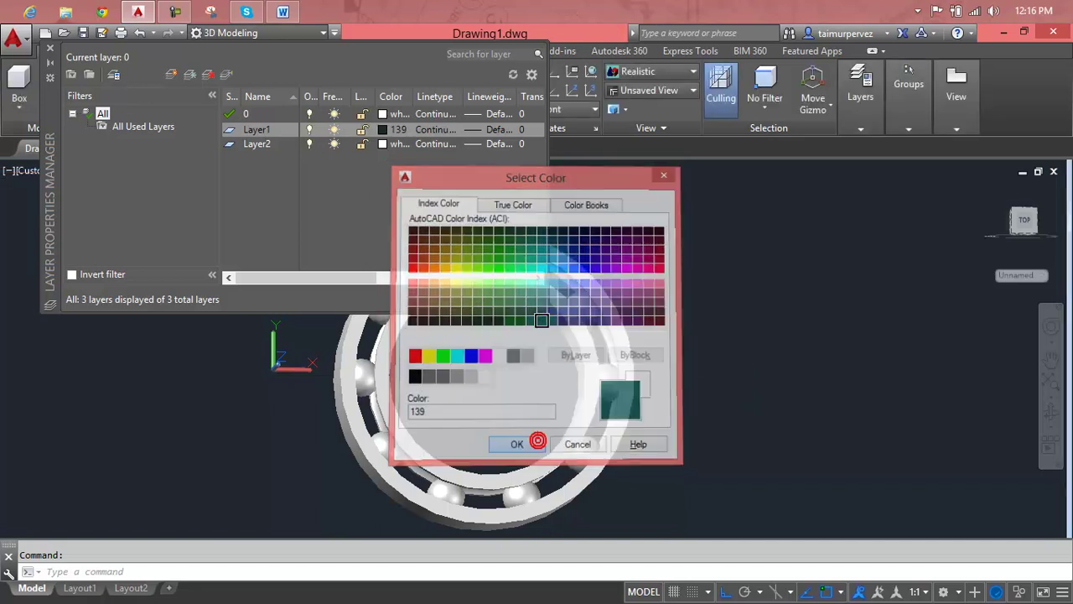
left_click(382, 149)
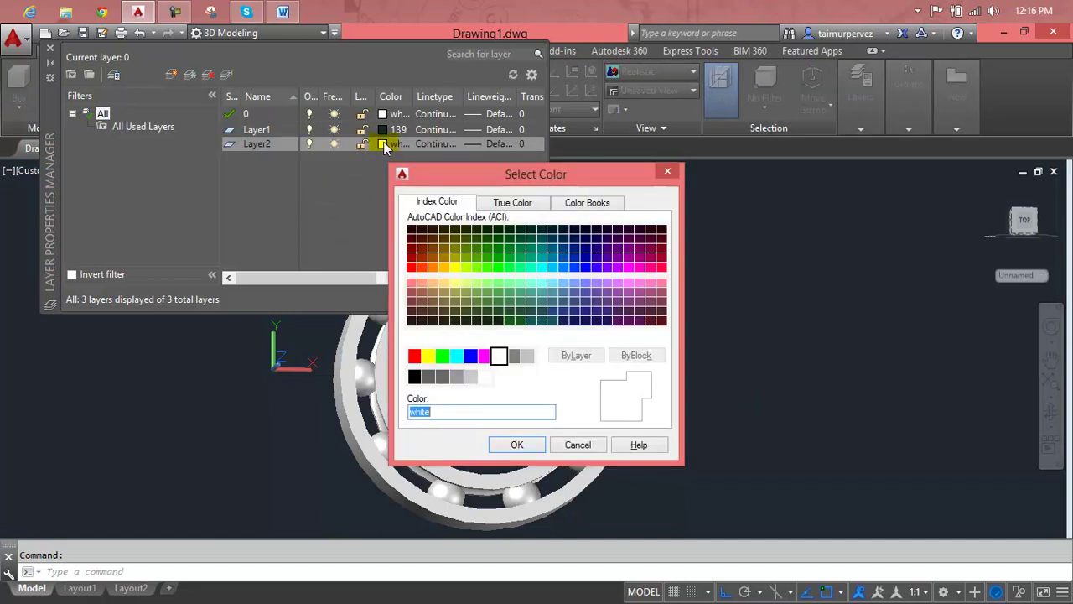
left_click(519, 357)
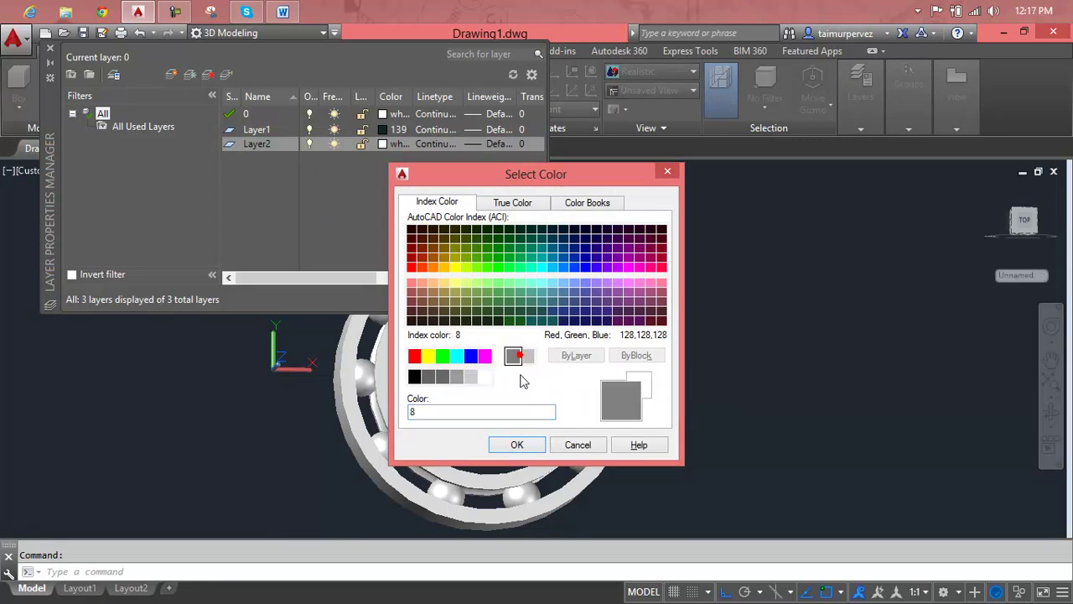
left_click(518, 442)
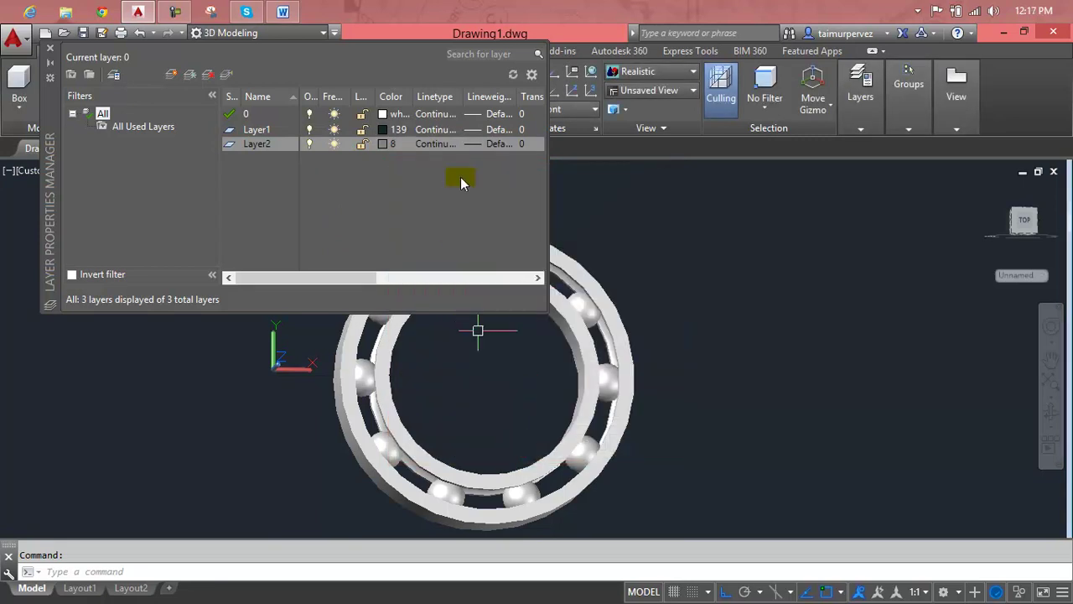
left_click(52, 49)
Select the inner and outer bearing rings and put them on Layer1.
left_click(537, 293)
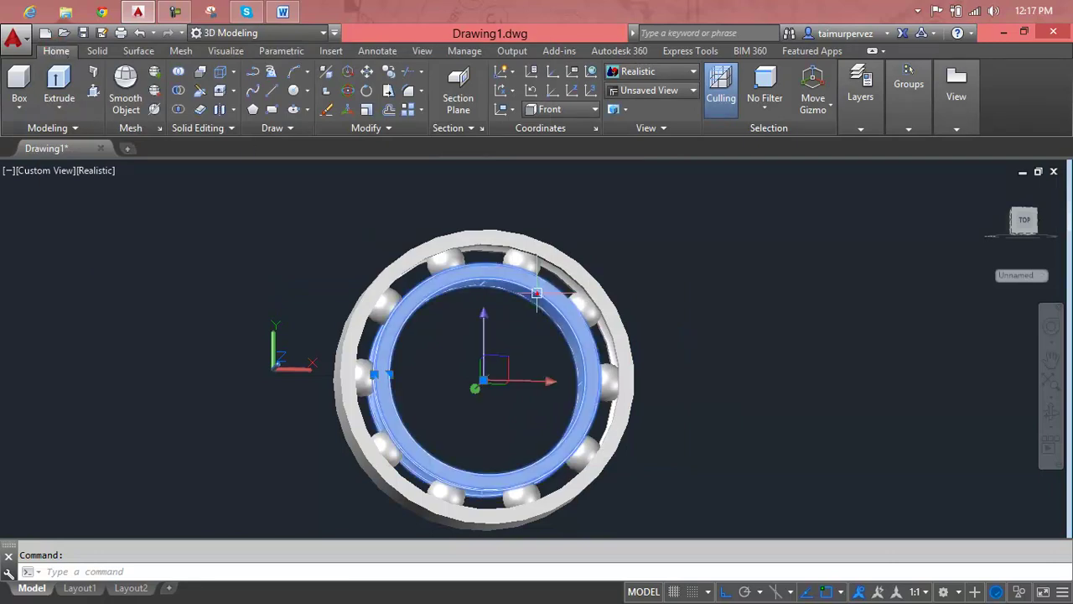
left_click(577, 260)
mouse_move(908, 101)
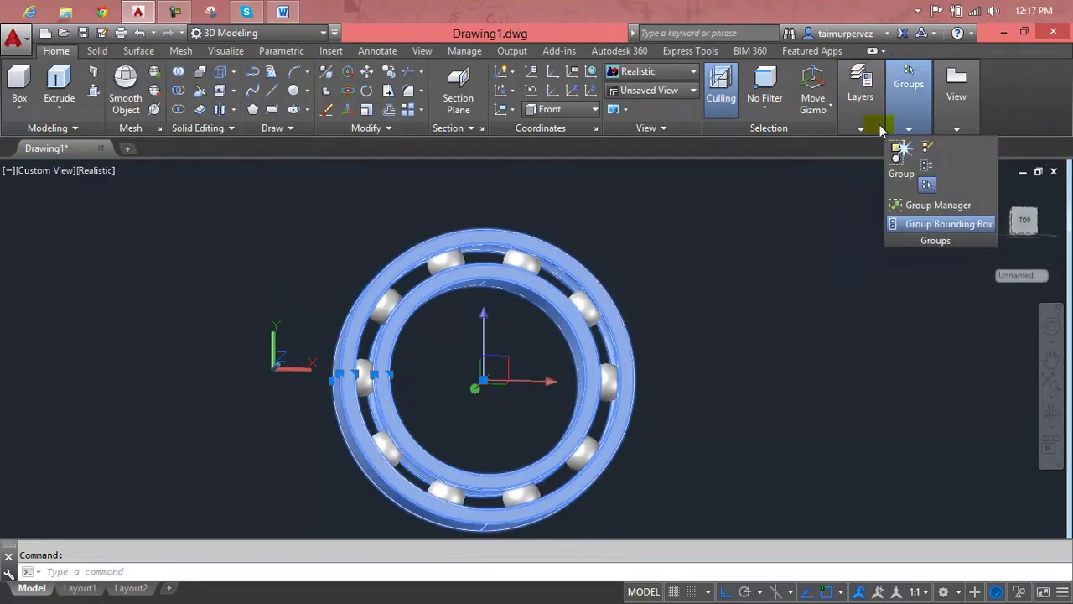
left_click(965, 148)
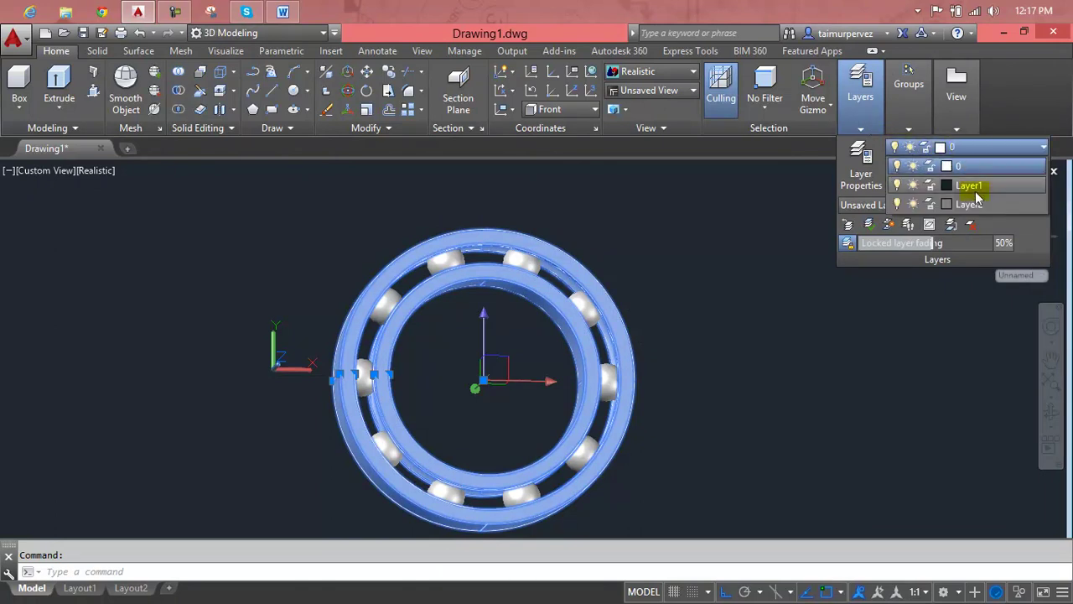
left_click(971, 186)
left_click(975, 189)
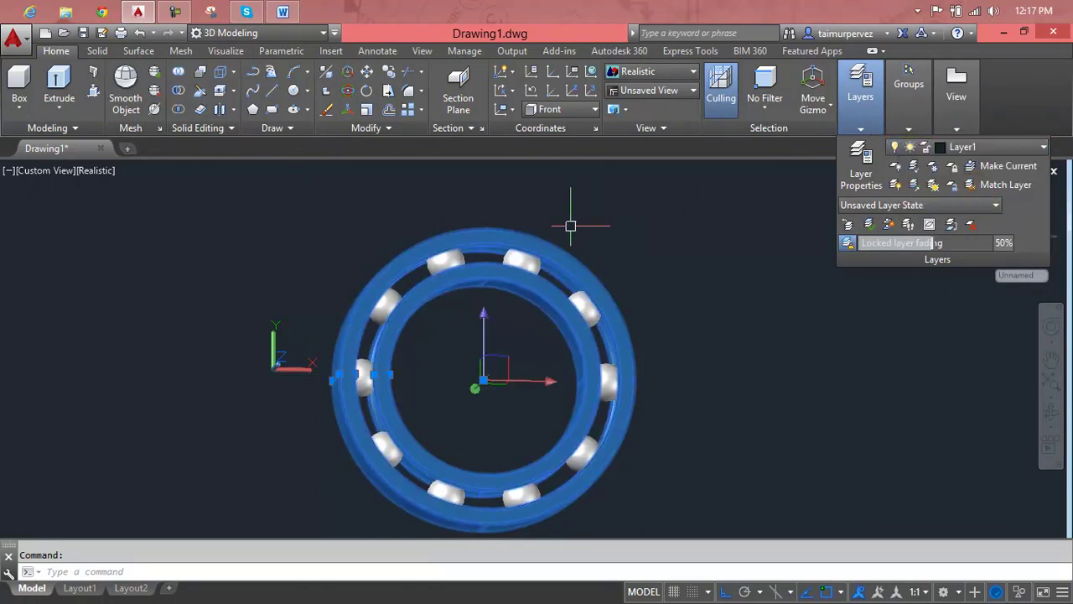
Select the array of balls and move it to Layer2.
type("la")
key("Return")
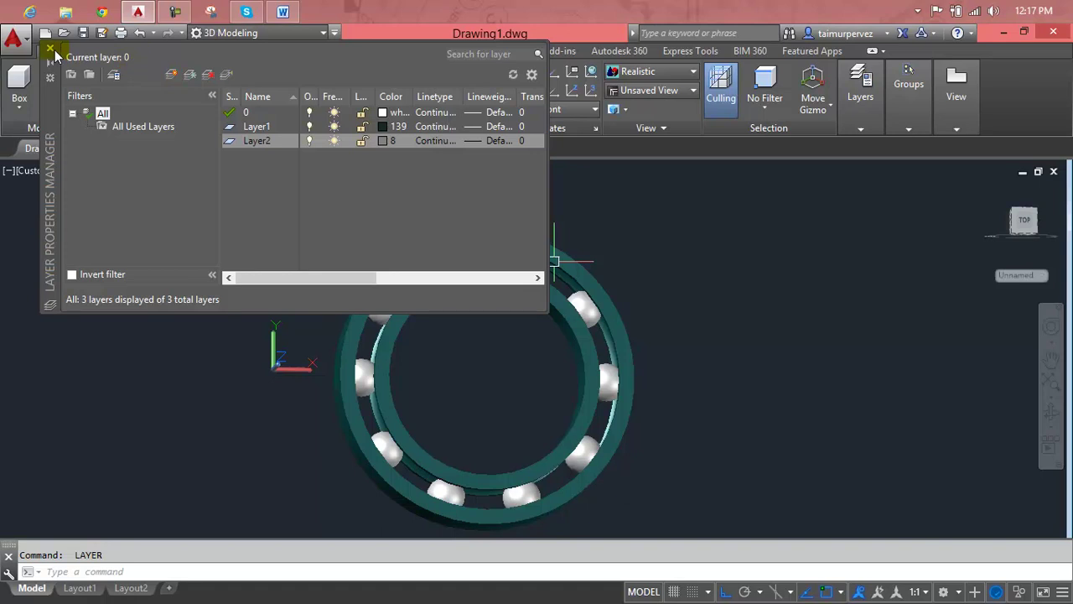
left_click(52, 51)
scroll(491, 266, "up", 3)
left_click(531, 242)
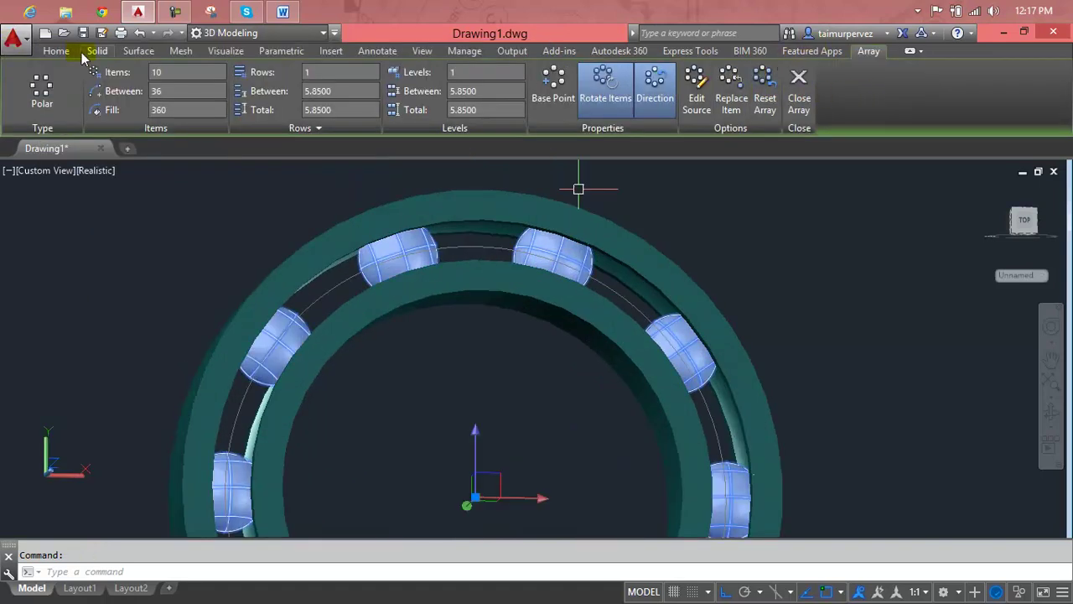
left_click(56, 51)
left_click(860, 93)
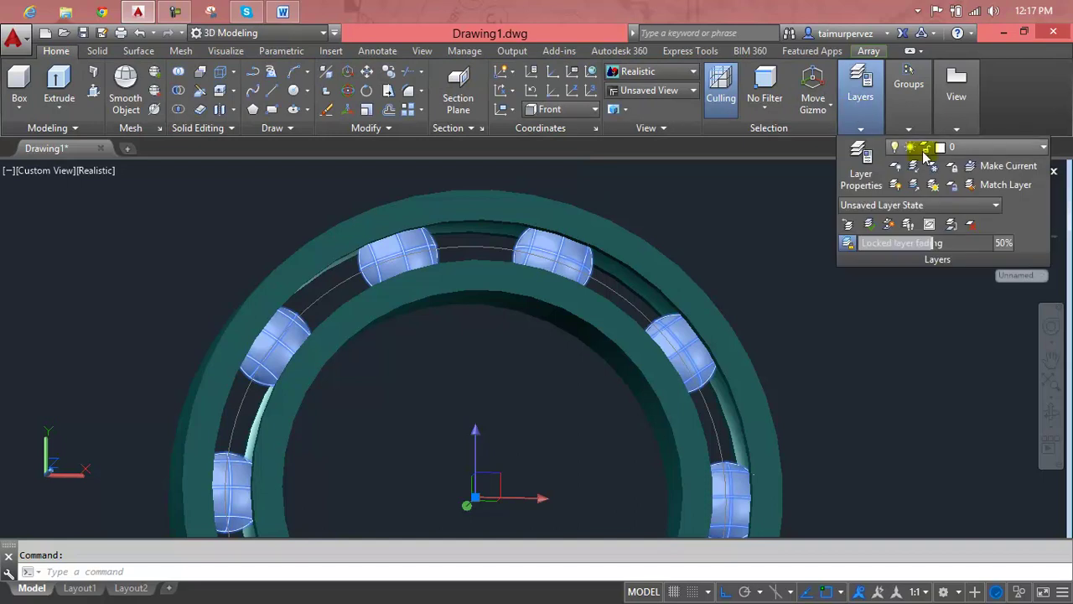
left_click(968, 151)
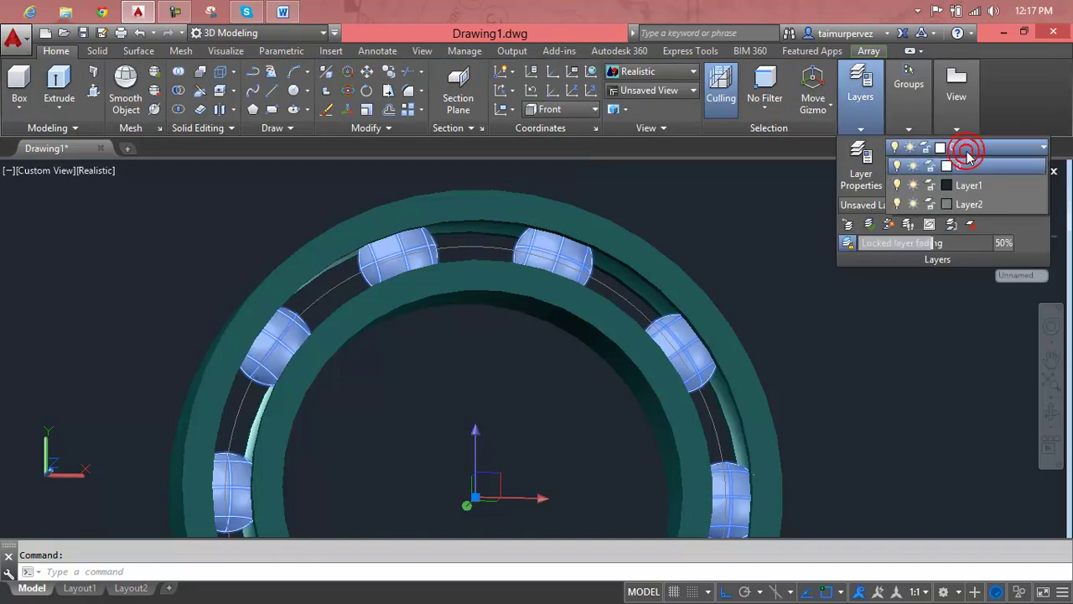
left_click(970, 205)
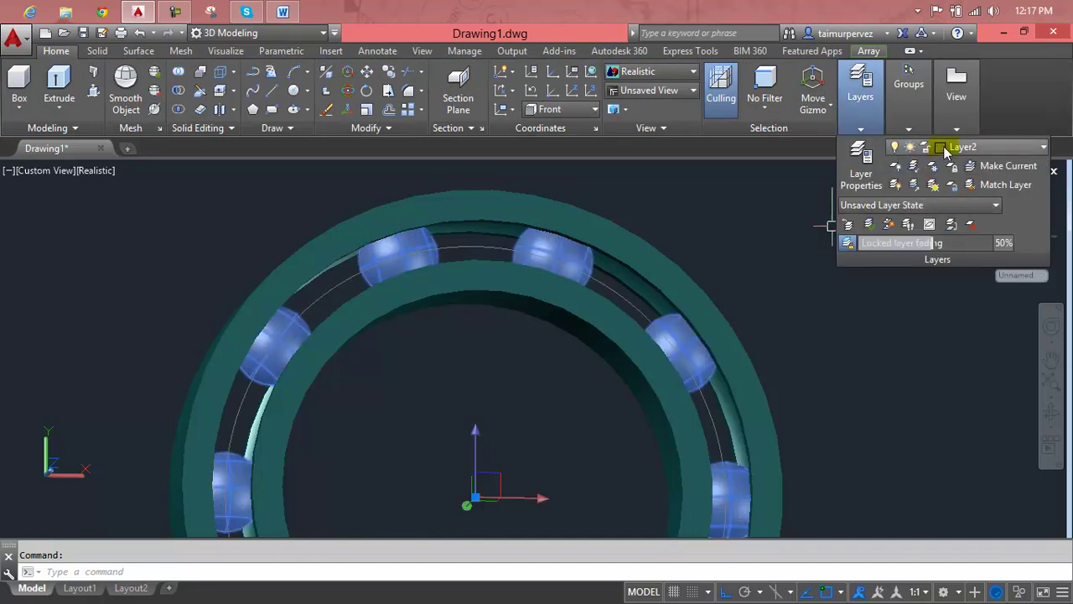
Reselect both bearing rings and move them to the grey Layer2.
left_click(726, 257)
left_click(692, 285)
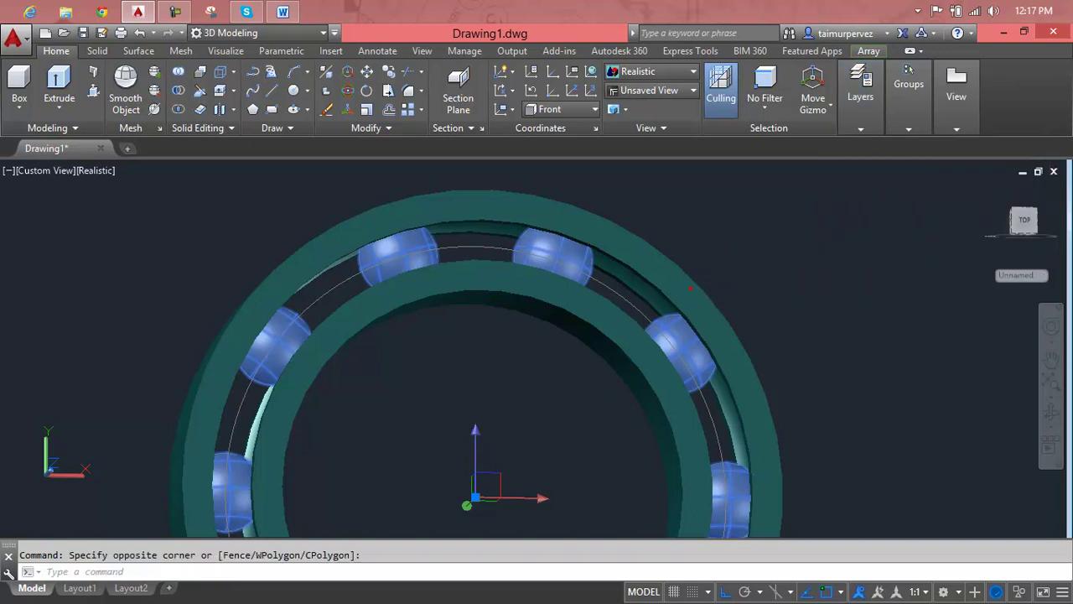
left_click(627, 327)
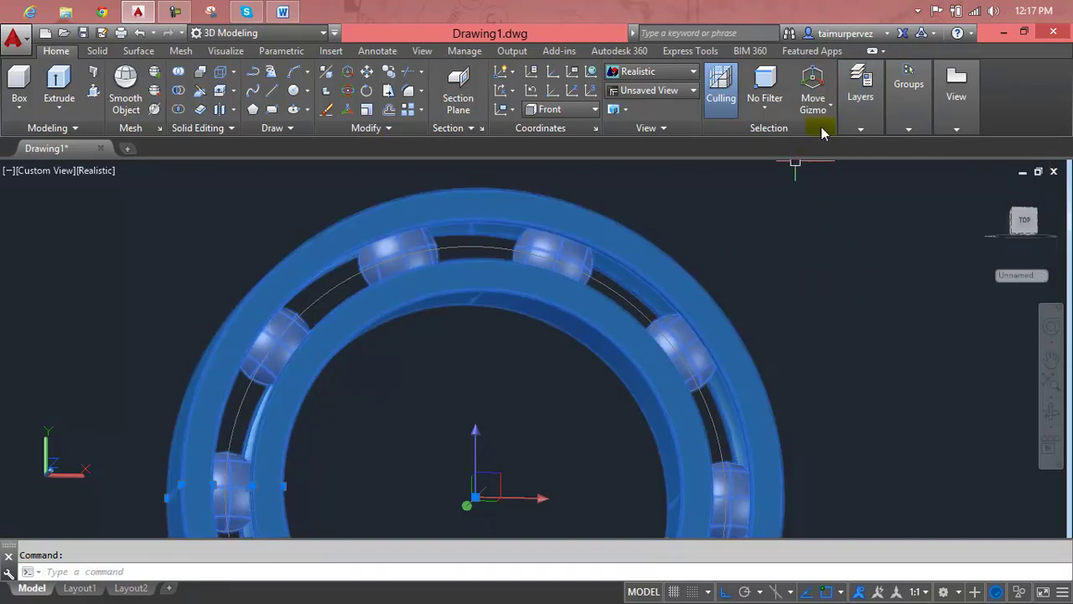
mouse_move(956, 88)
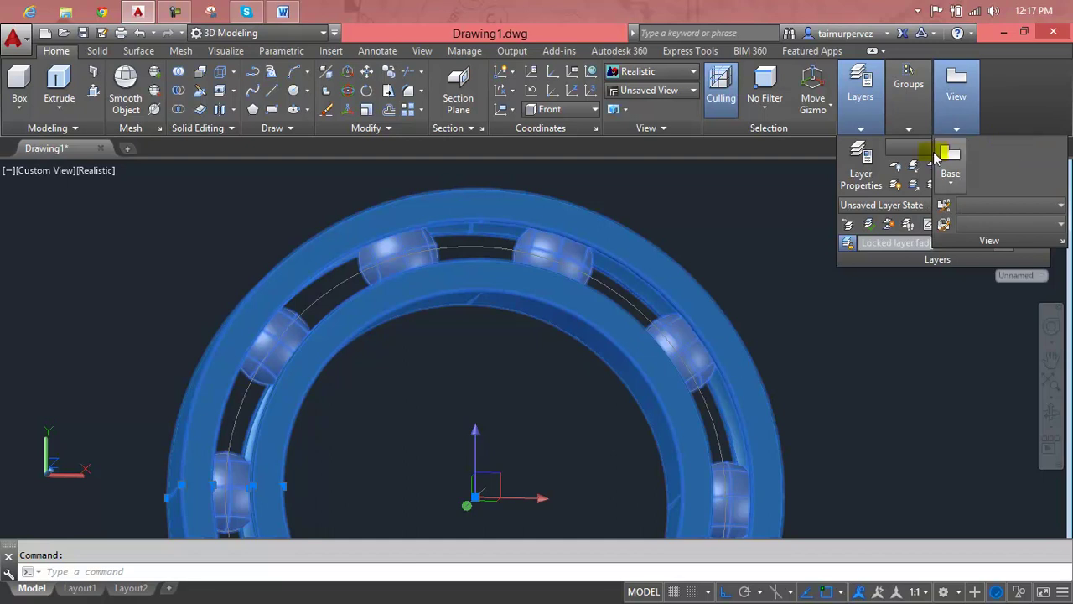
left_click(956, 148)
left_click(959, 206)
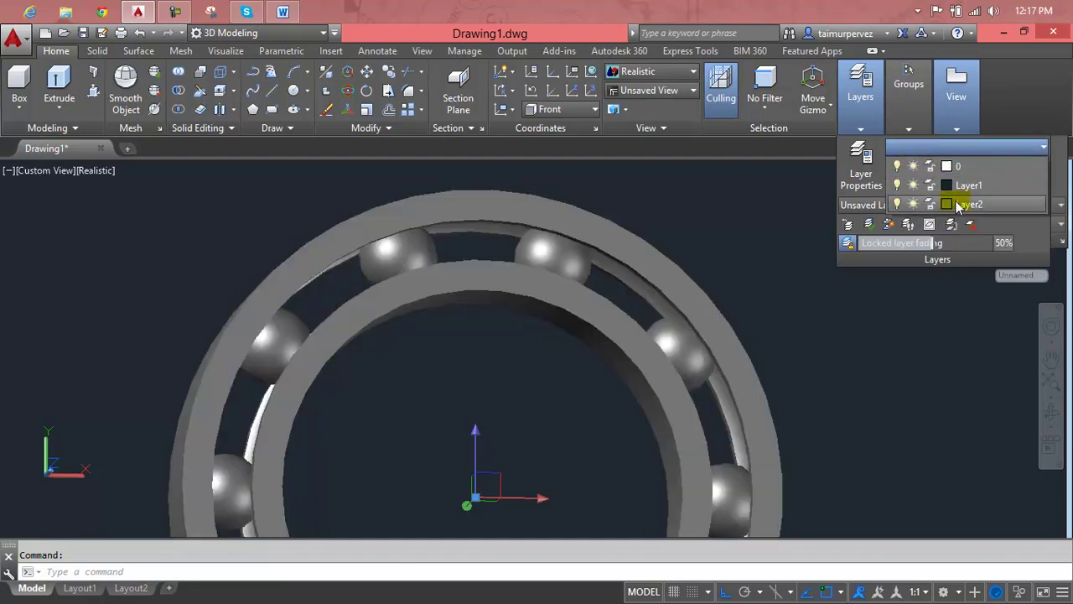
left_click(959, 206)
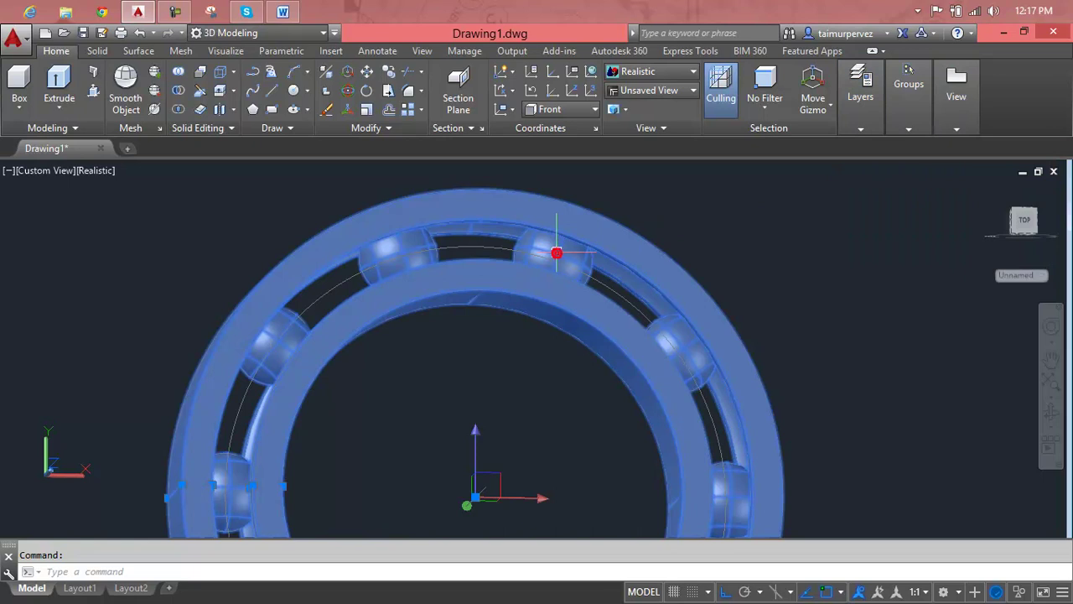
key("Escape")
Move the ball array to the teal Layer1 and orbit to inspect the bearing.
left_click(555, 251)
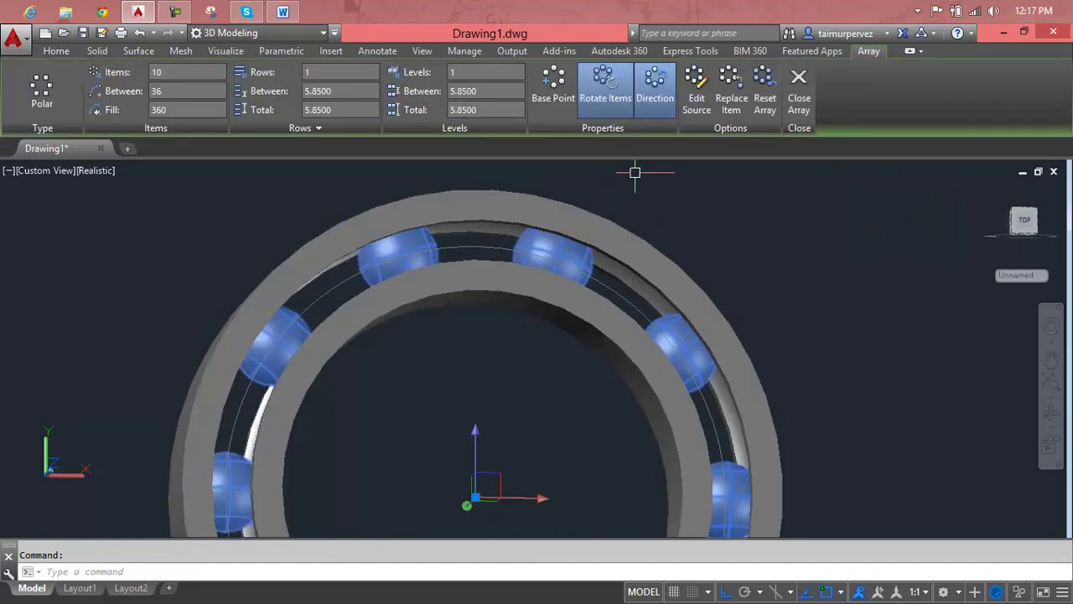
left_click(52, 52)
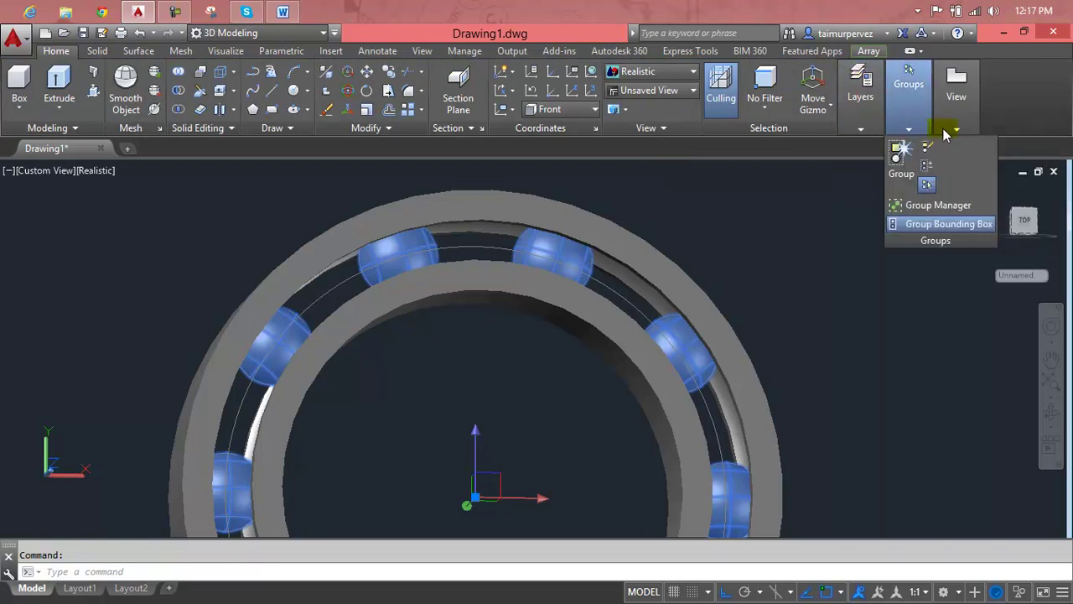
mouse_move(860, 92)
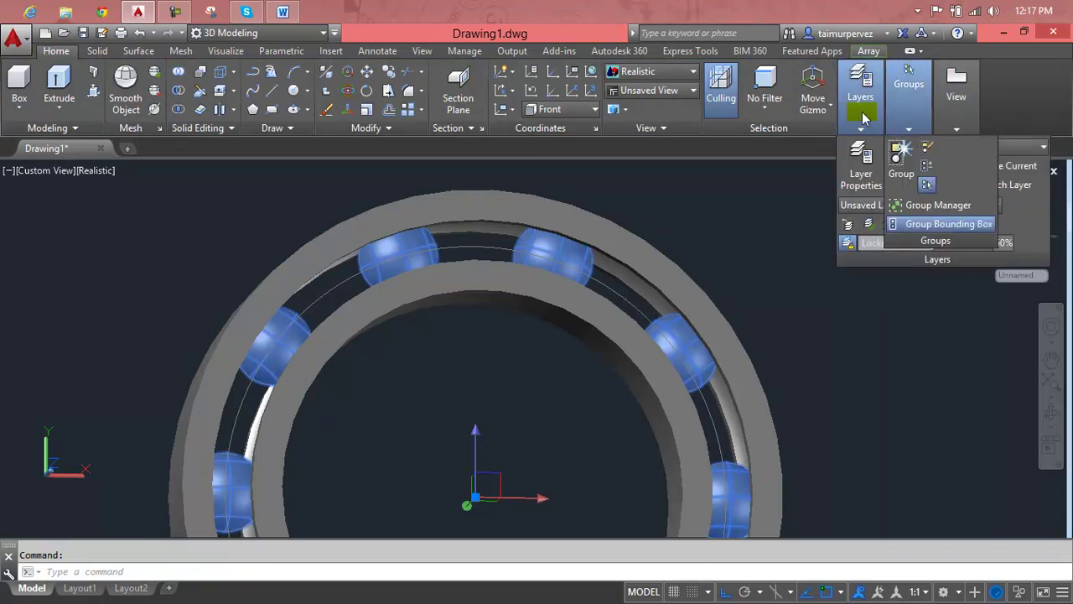
left_click(990, 147)
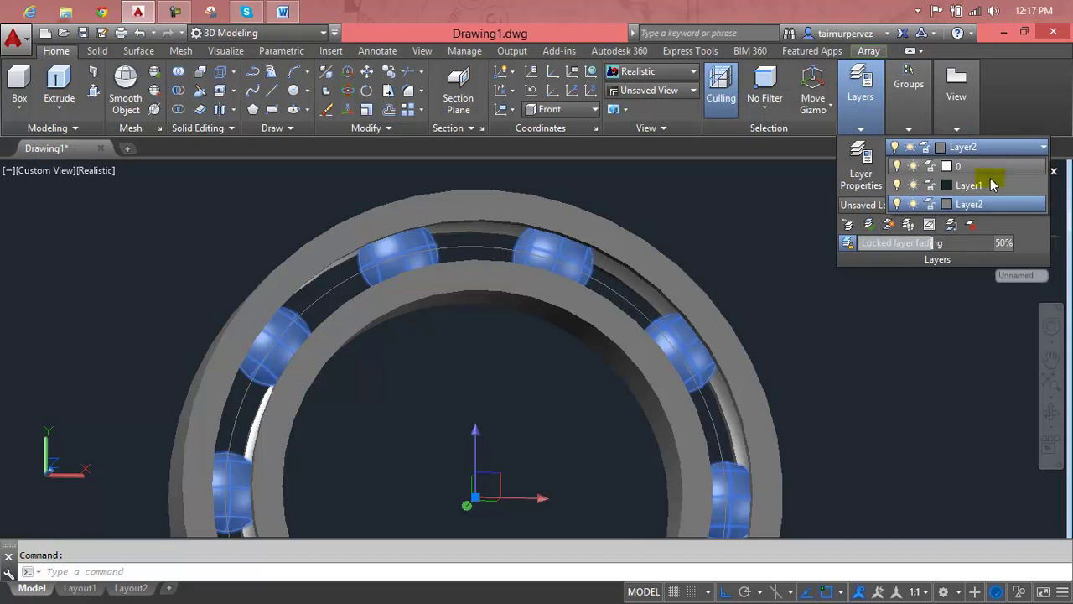
left_click(989, 187)
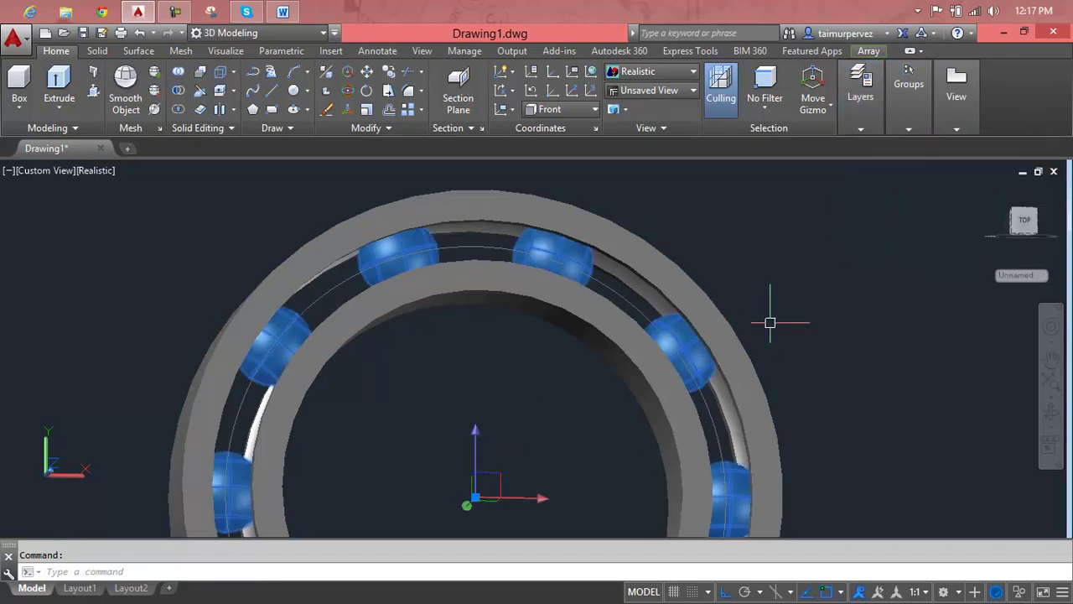
key("Escape")
mouse_move(769, 320)
middle_mouse_down("shift")
mouse_move(472, 355)
mouse_move(765, 334)
mouse_move(731, 398)
middle_mouse_up("shift")
Fillet two edges of the outer ring with radius 1.
scroll(455, 335, "down", 5)
scroll(386, 400, "up", 2)
scroll(436, 313, "up", 1)
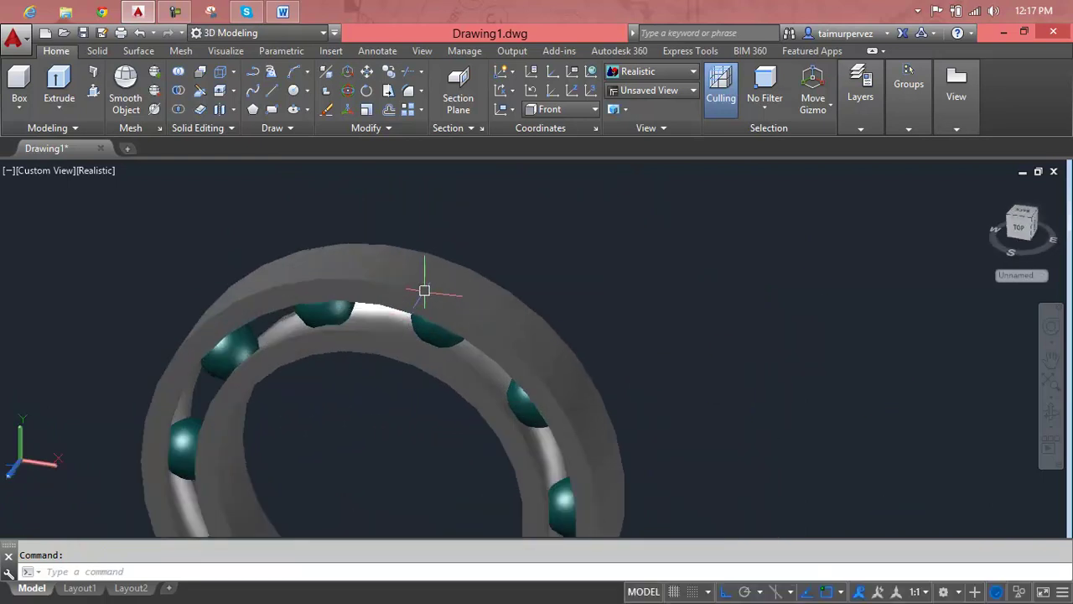
scroll(436, 314, "up", 2)
scroll(436, 314, "up", 1)
scroll(319, 251, "down", 2)
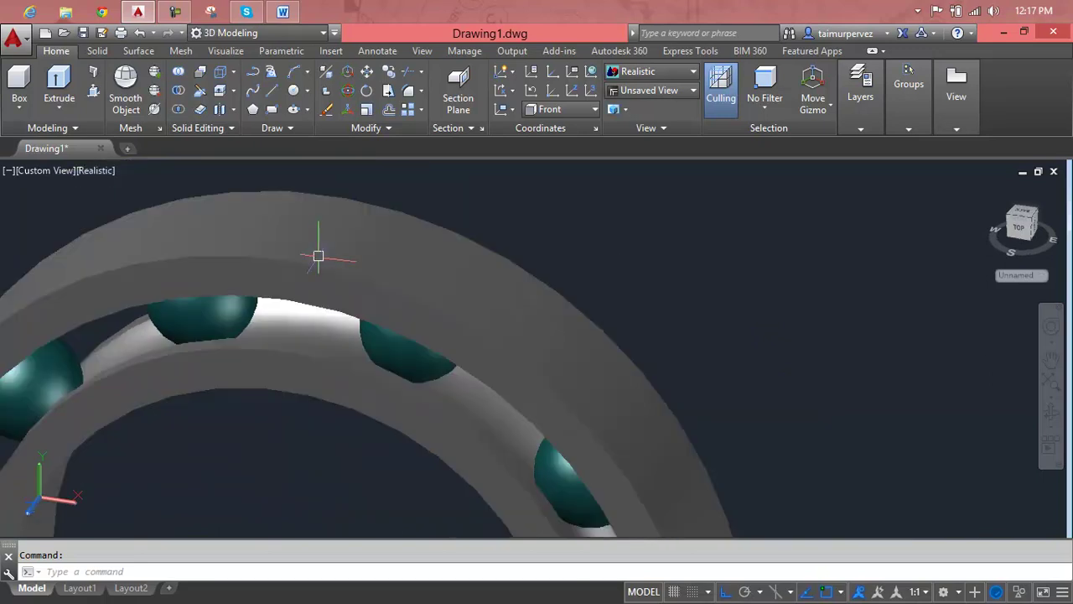
scroll(395, 259, "down", 1)
scroll(366, 251, "up", 1)
scroll(369, 259, "up", 1)
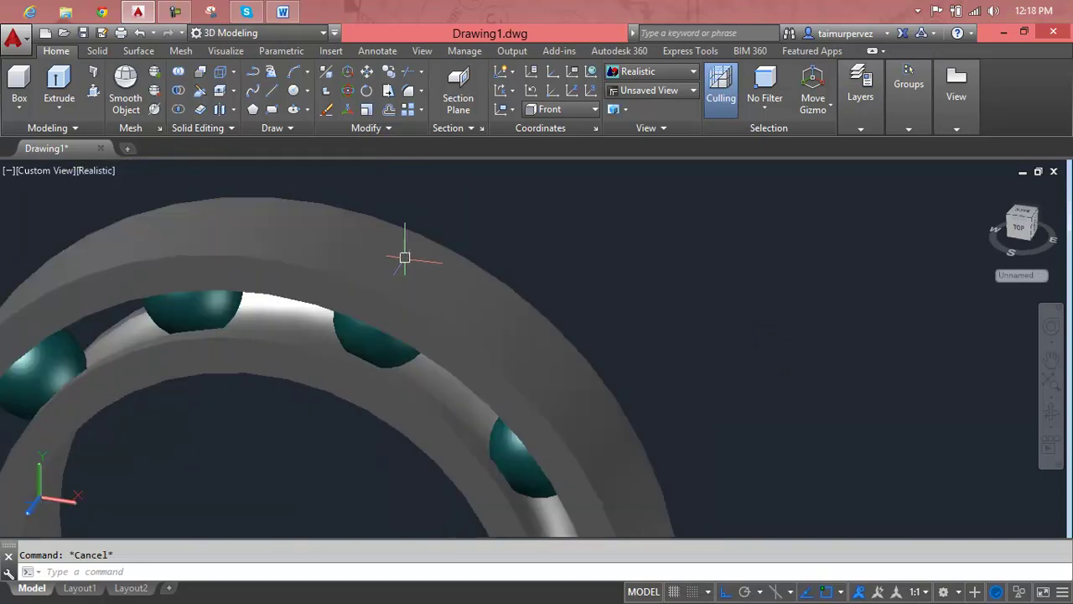
type("f")
key("Return")
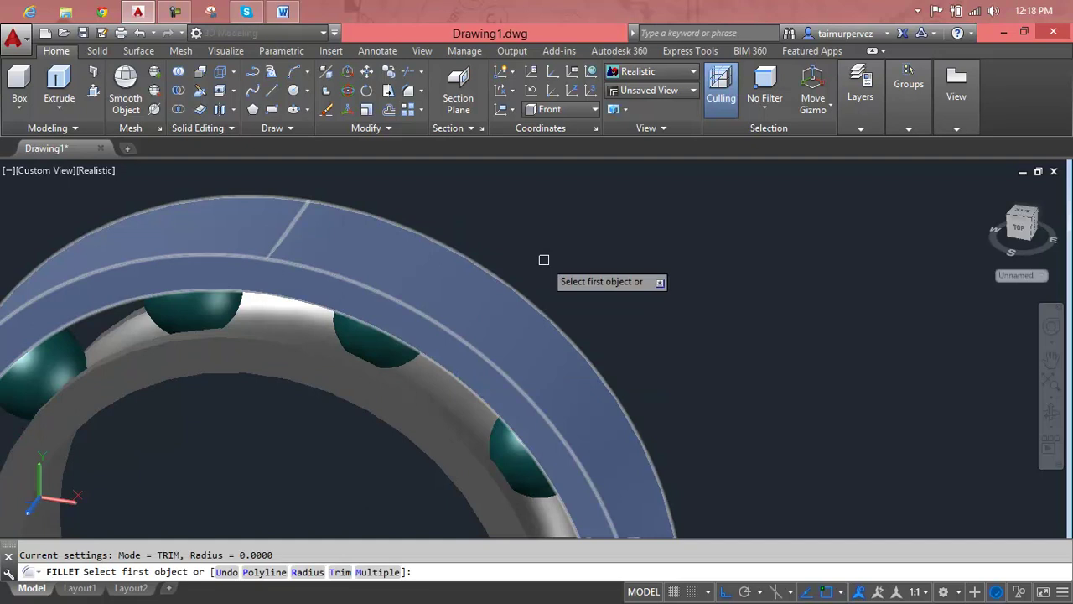
type("r")
key("Return")
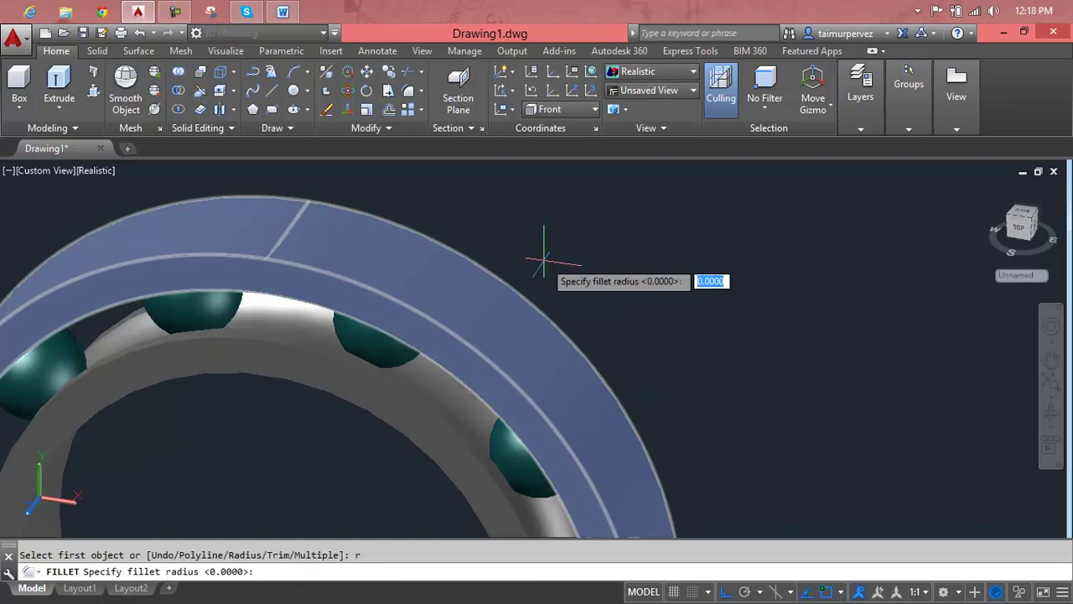
type("1")
key("Return")
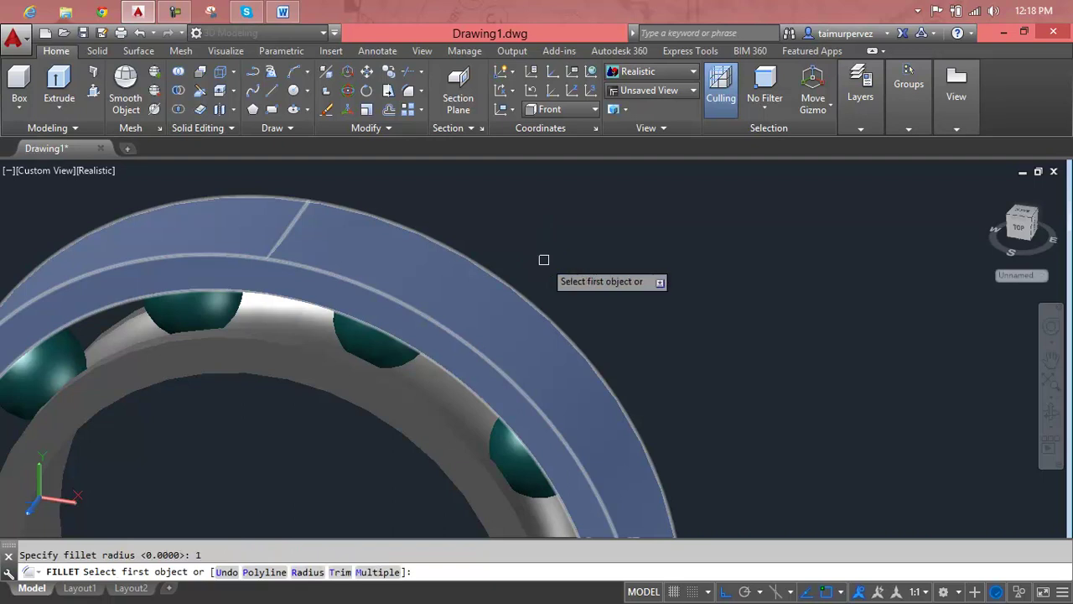
left_click(471, 346)
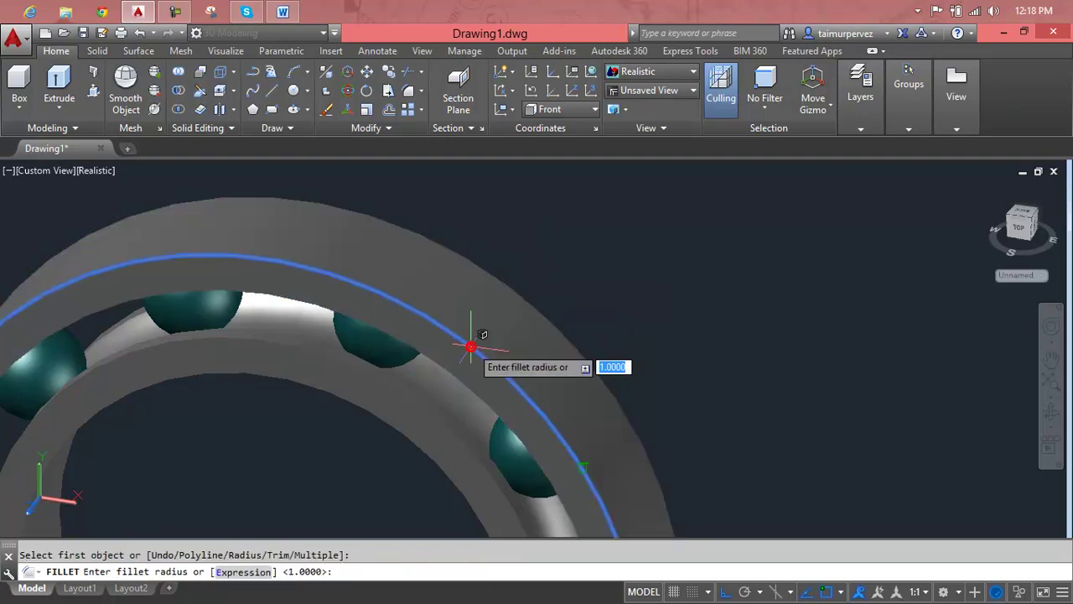
key("Return")
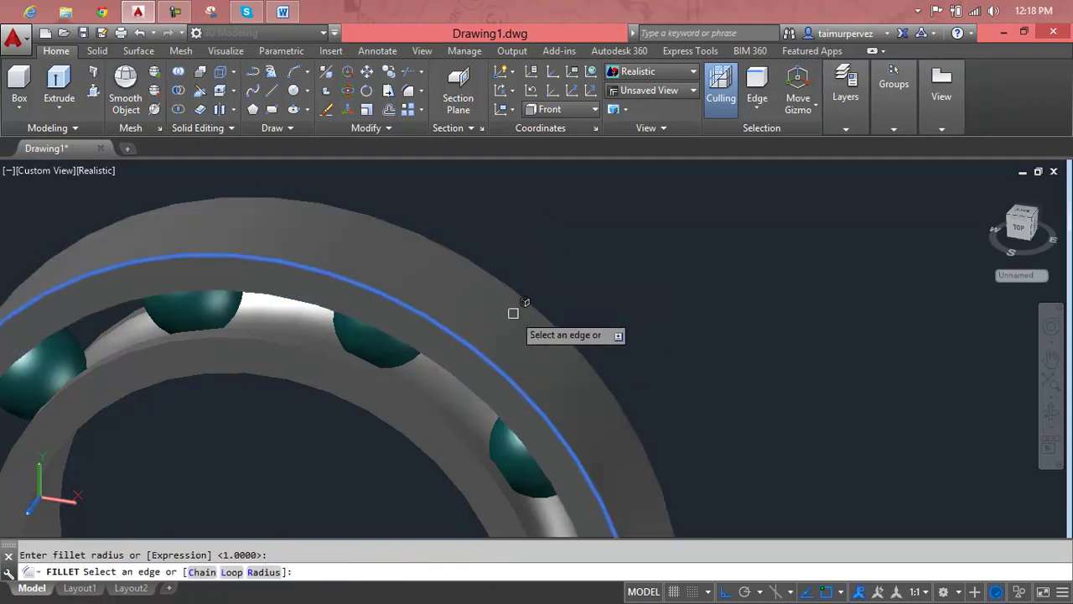
left_click(537, 302)
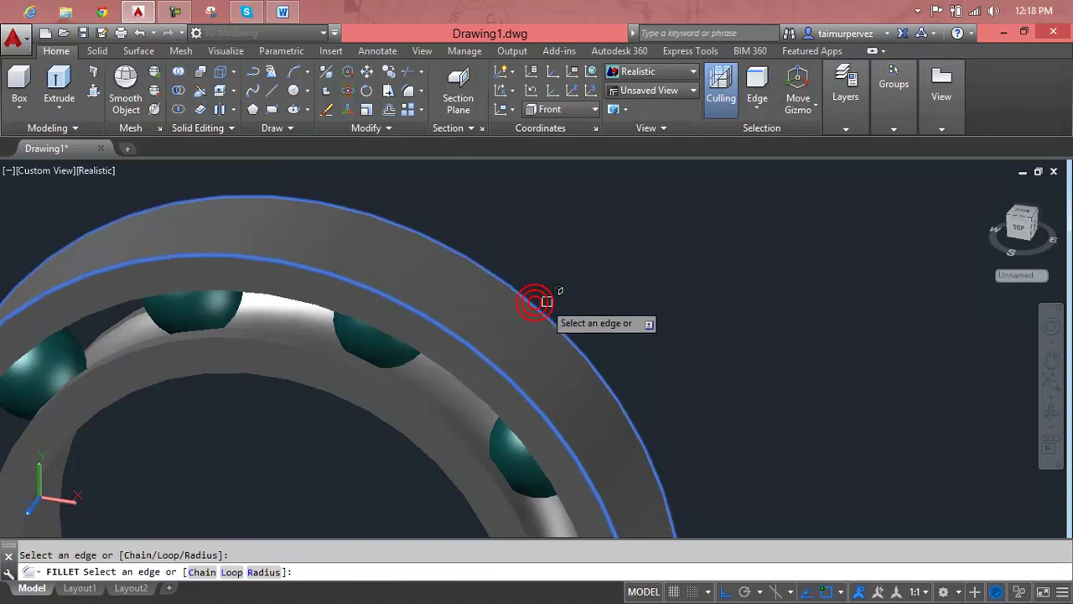
key("Return")
Round another outer-ring edge with a 0.5 fillet radius.
scroll(530, 311, "down", 5)
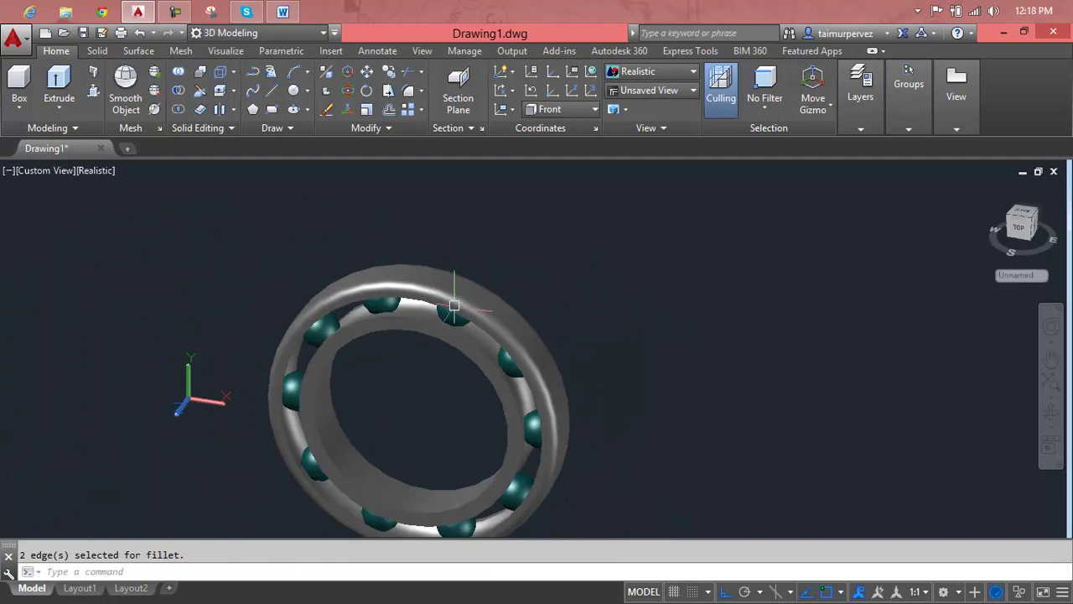
scroll(454, 306, "up", 3)
scroll(463, 292, "up", 2)
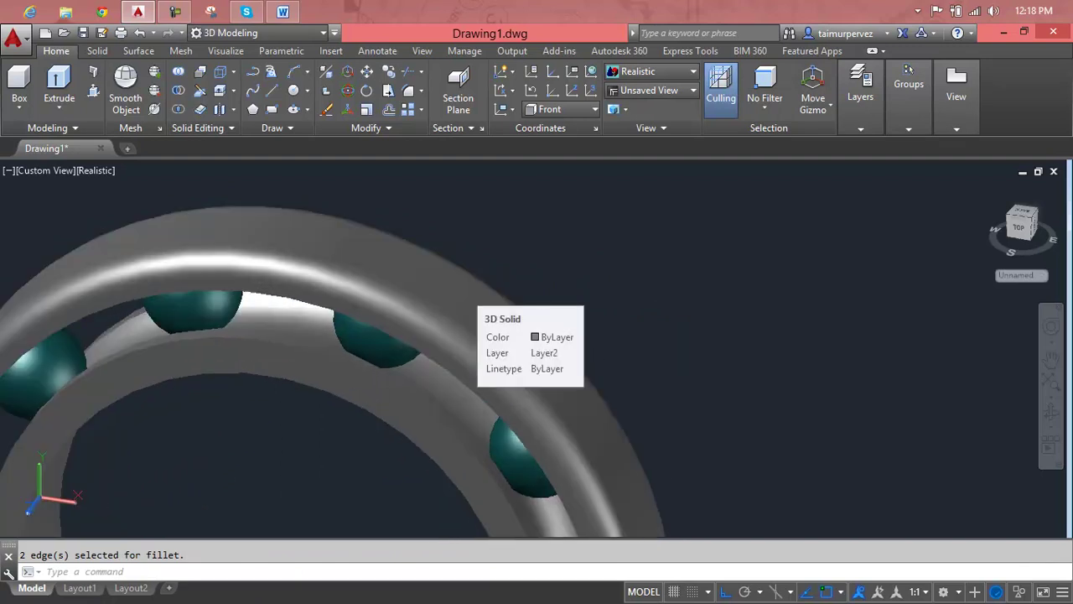
left_click(463, 292)
key("Escape")
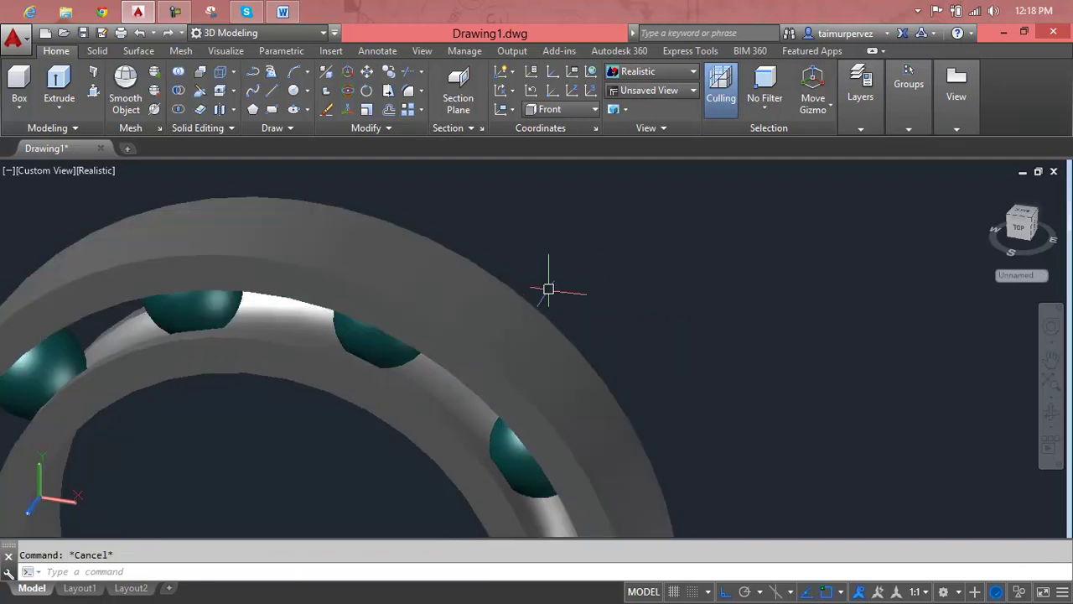
type("f")
key("Return")
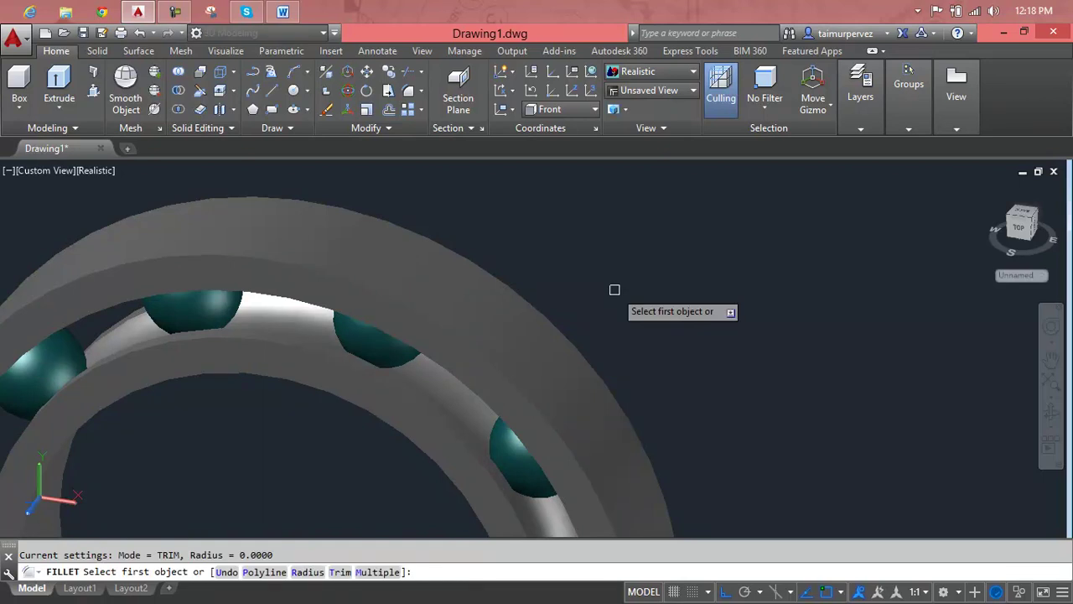
type("r")
key("Return")
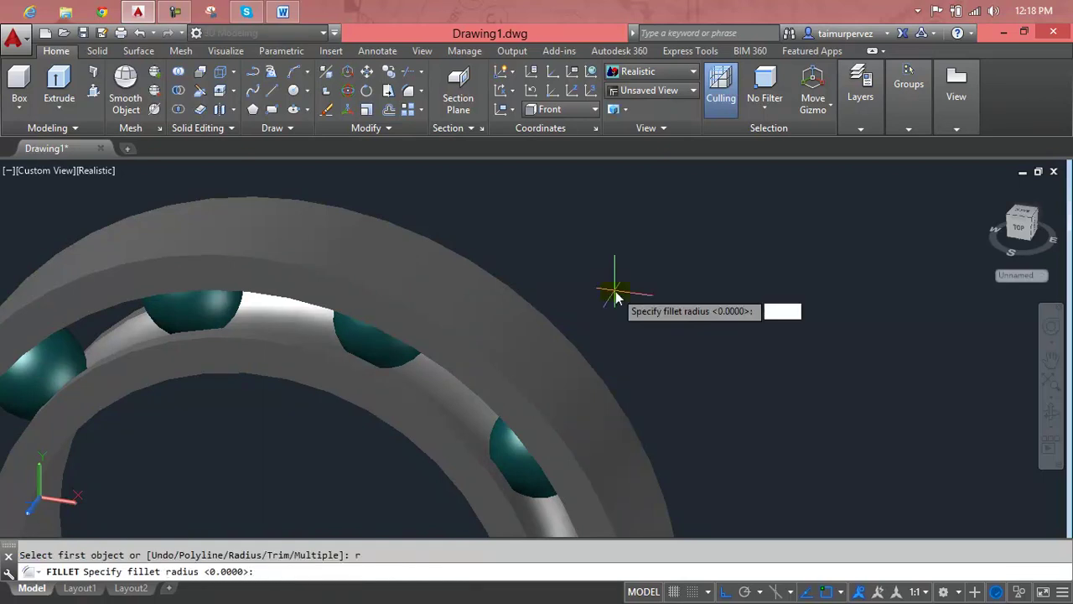
type(".5")
key("Return")
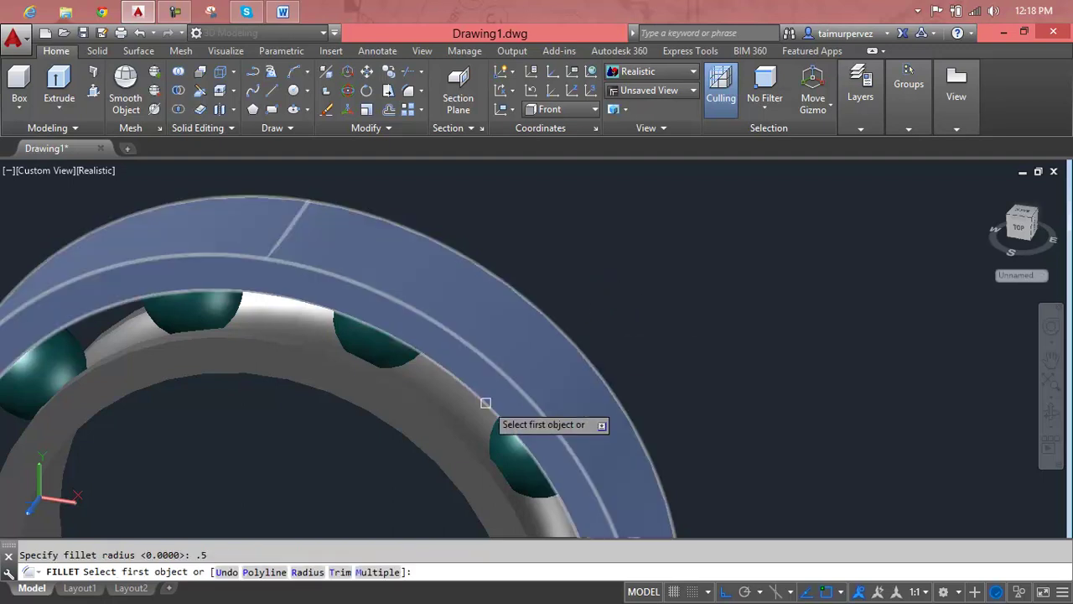
left_click(510, 384)
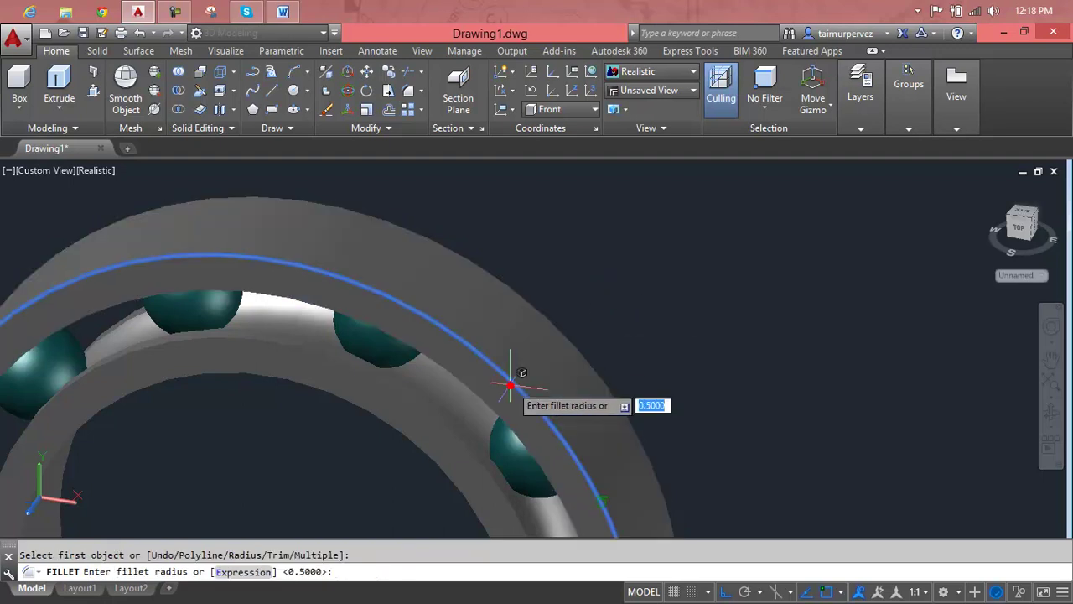
key("Return")
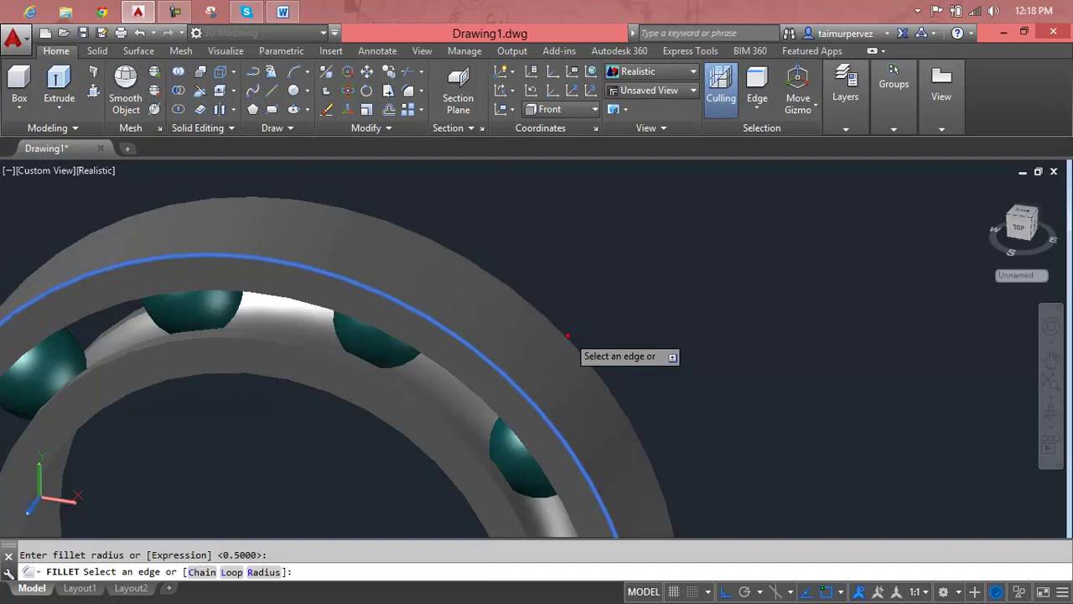
scroll(636, 321, "down", 2)
key("Return")
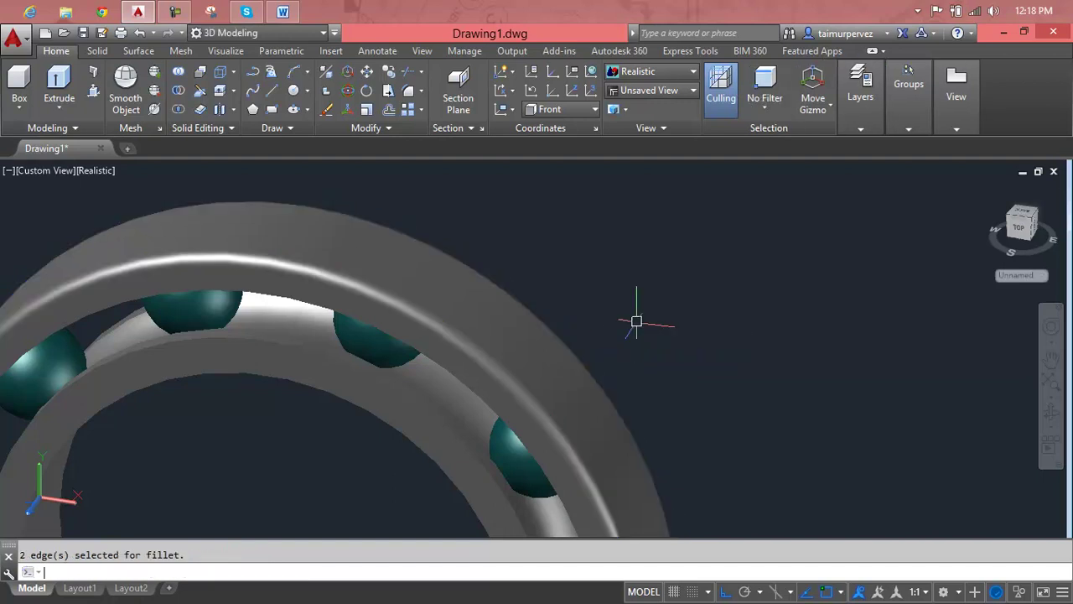
scroll(281, 338, "down", 4)
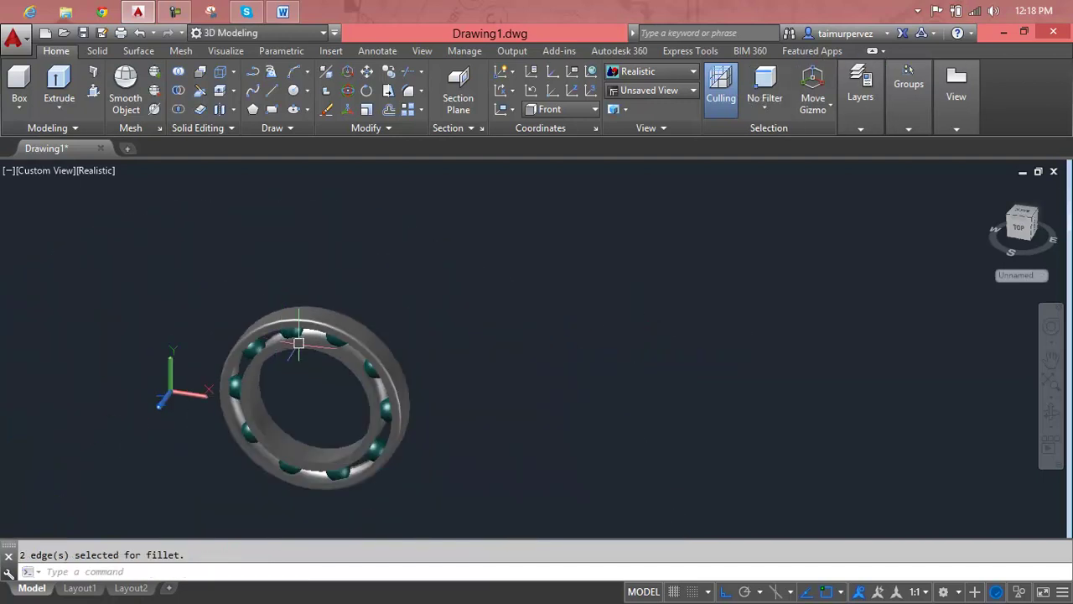
key("Return")
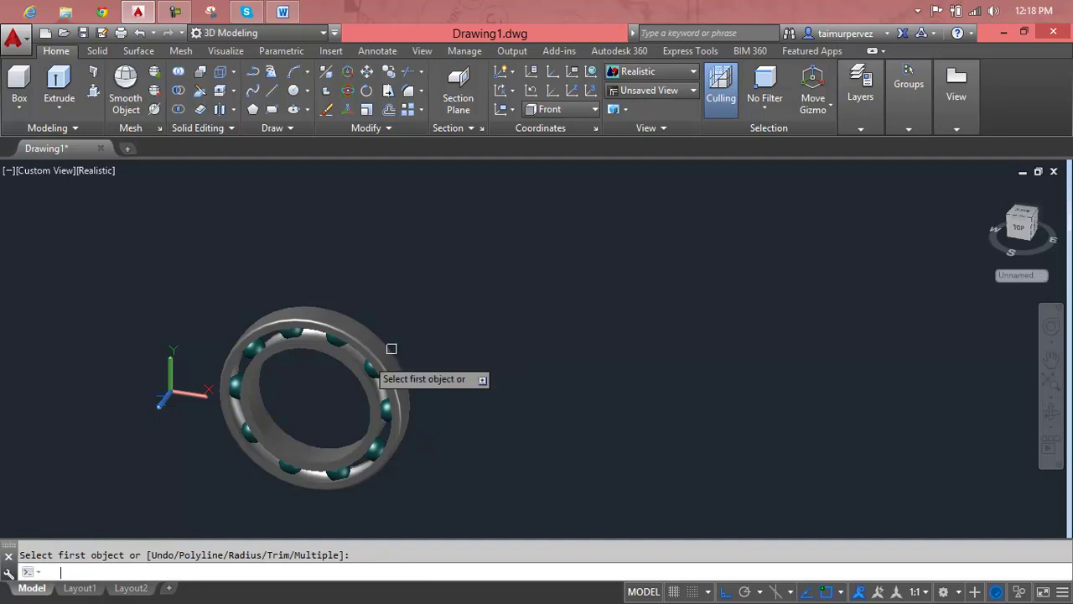
Orbit the bearing to bring the inner ring's edges into view.
scroll(343, 353, "up", 4)
scroll(343, 354, "up", 2)
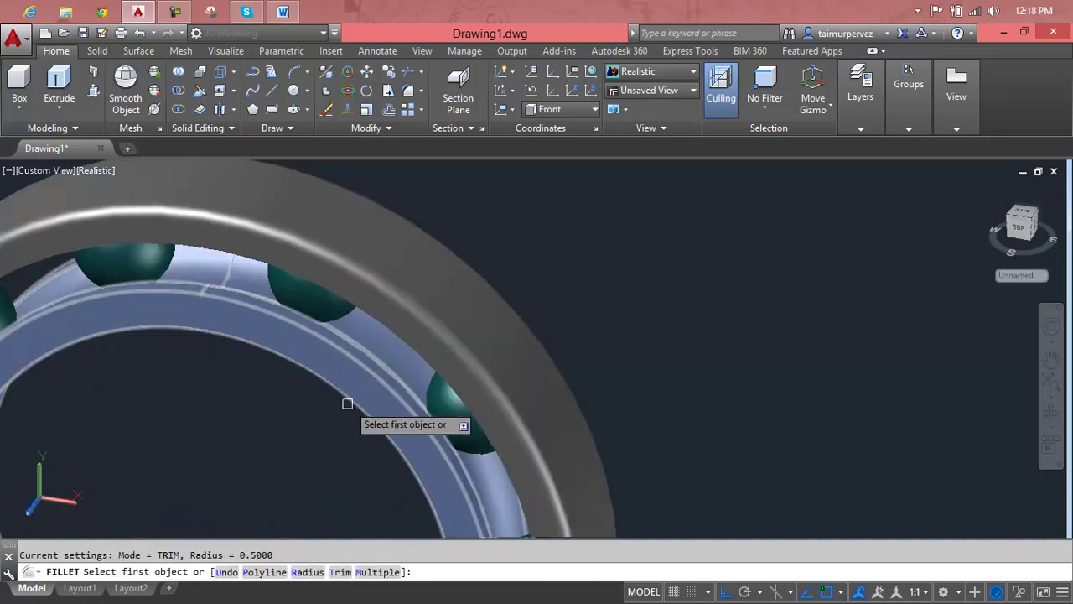
key("Escape")
middle_click_drag(311, 431, 400, 309, "shift")
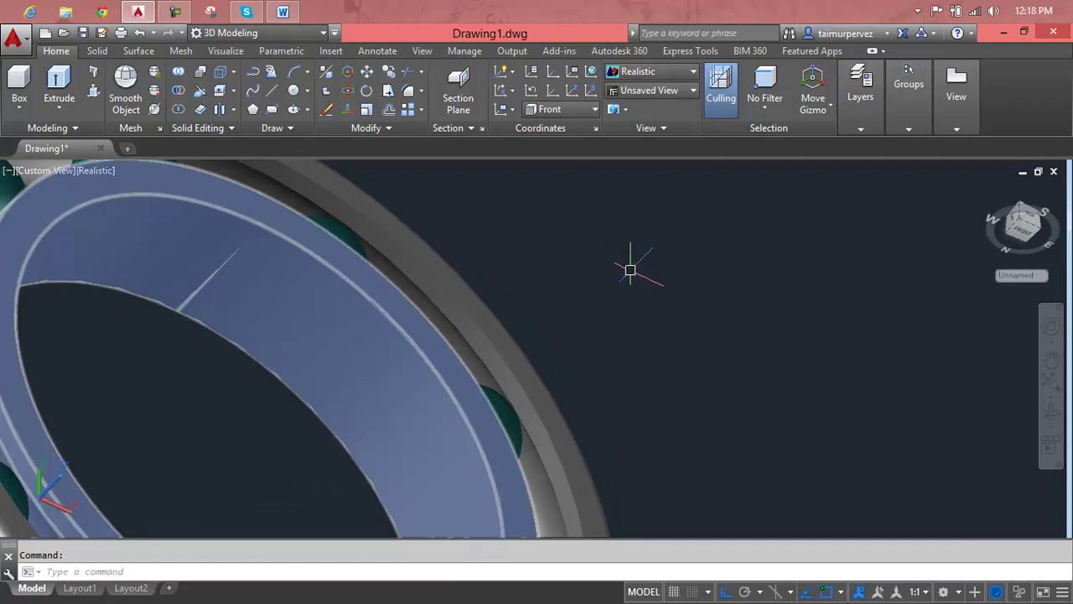
key("Escape")
key("Return")
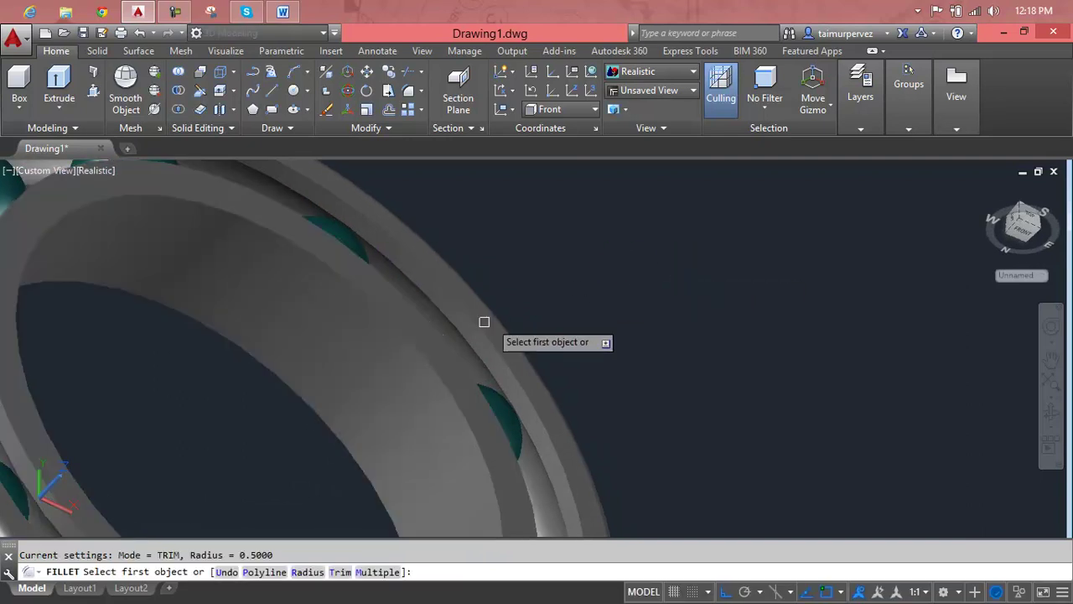
left_click(417, 345)
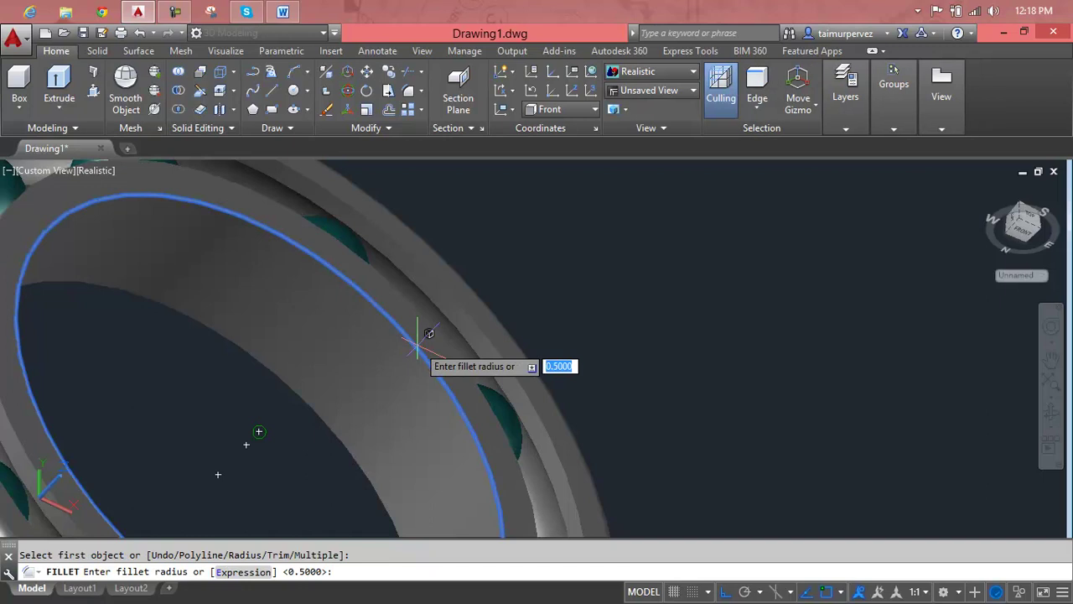
key("Escape")
key("Escape")
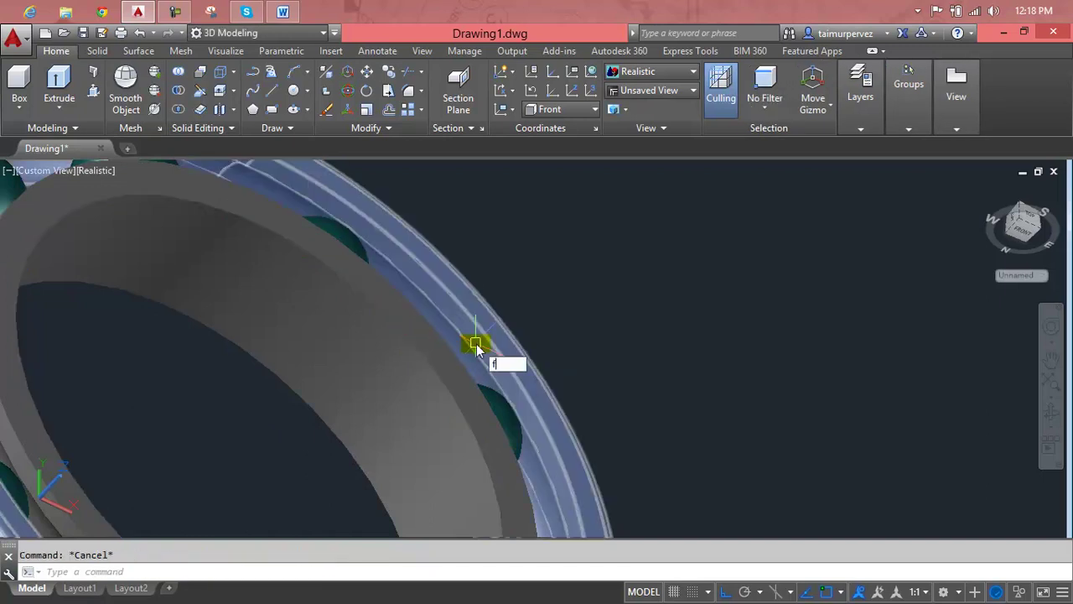
Fillet both front edges of the inner ring with radius 0.5.
key("Return")
type("r")
key("Return")
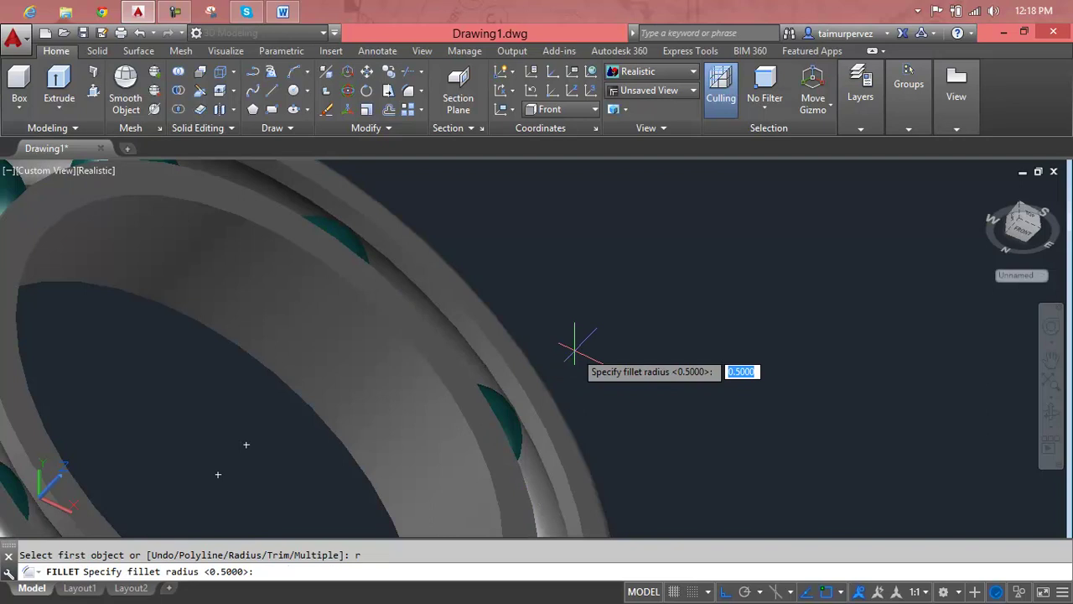
key("Return")
left_click(431, 364)
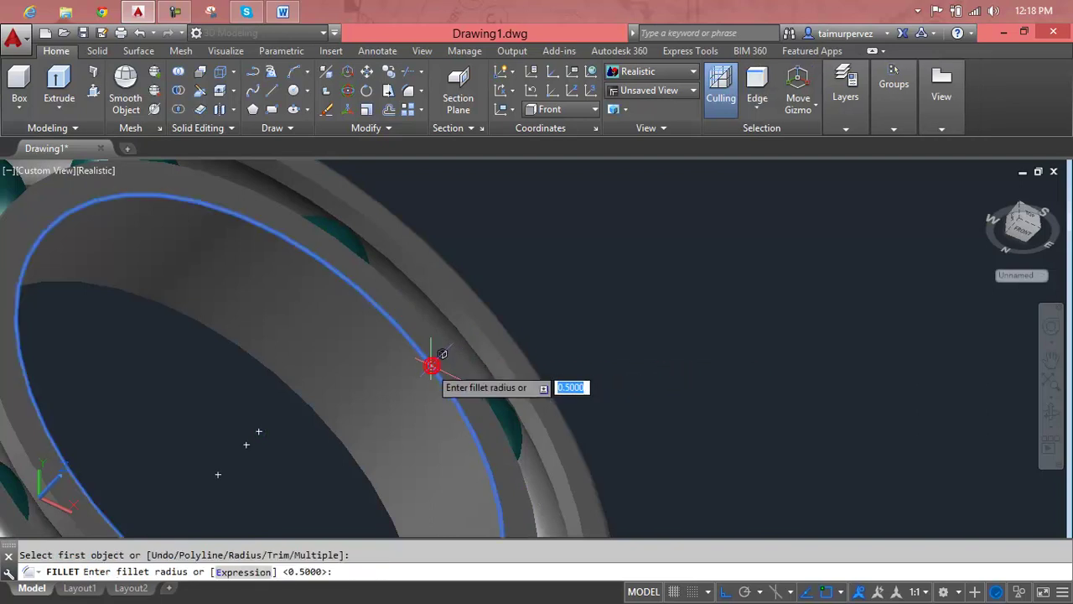
key("Return")
left_click(314, 406)
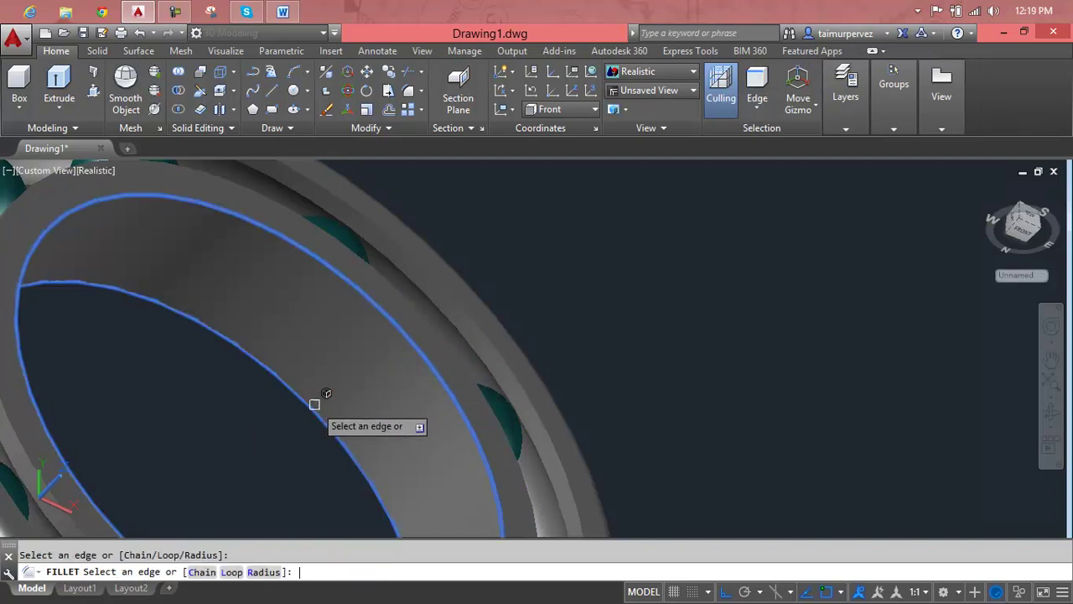
key("Return")
key("Escape")
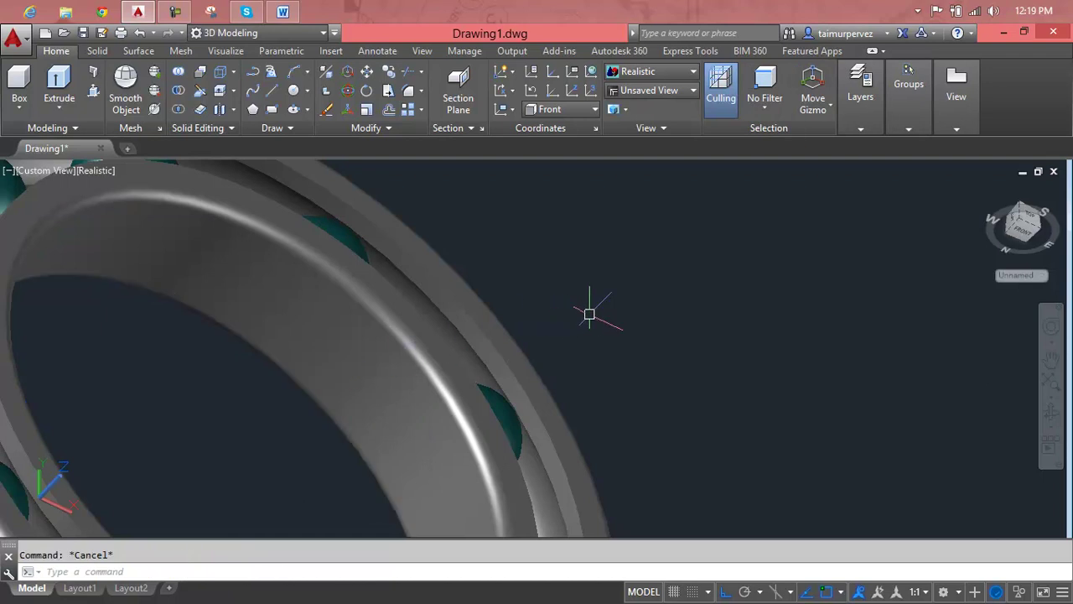
mouse_move(604, 314)
middle_mouse_down("shift")
mouse_move(556, 363)
mouse_move(416, 402)
mouse_move(364, 376)
mouse_move(441, 376)
middle_mouse_up("shift")
scroll(441, 377, "down", 2)
scroll(510, 360, "down", 2)
mouse_move(510, 360)
middle_mouse_down("shift")
mouse_move(437, 398)
mouse_move(343, 347)
mouse_move(237, 379)
mouse_move(232, 427)
mouse_move(361, 441)
mouse_move(405, 355)
mouse_move(369, 297)
mouse_move(267, 311)
middle_mouse_up("shift")
scroll(493, 307, "down", 3)
scroll(492, 310, "up", 3)
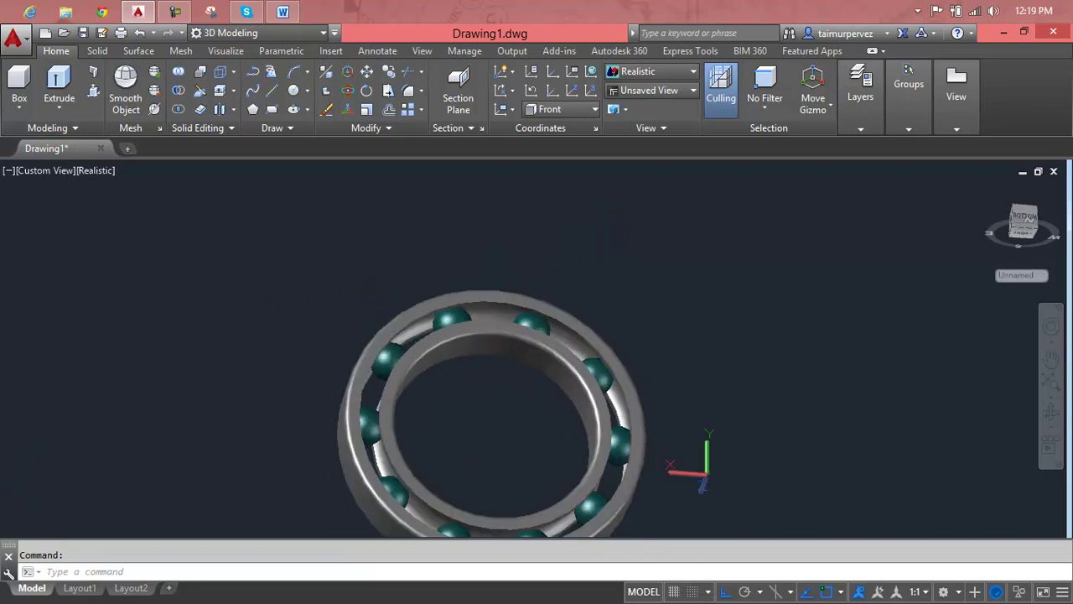
scroll(494, 318, "up", 2)
scroll(495, 319, "up", 2)
scroll(482, 239, "down", 2)
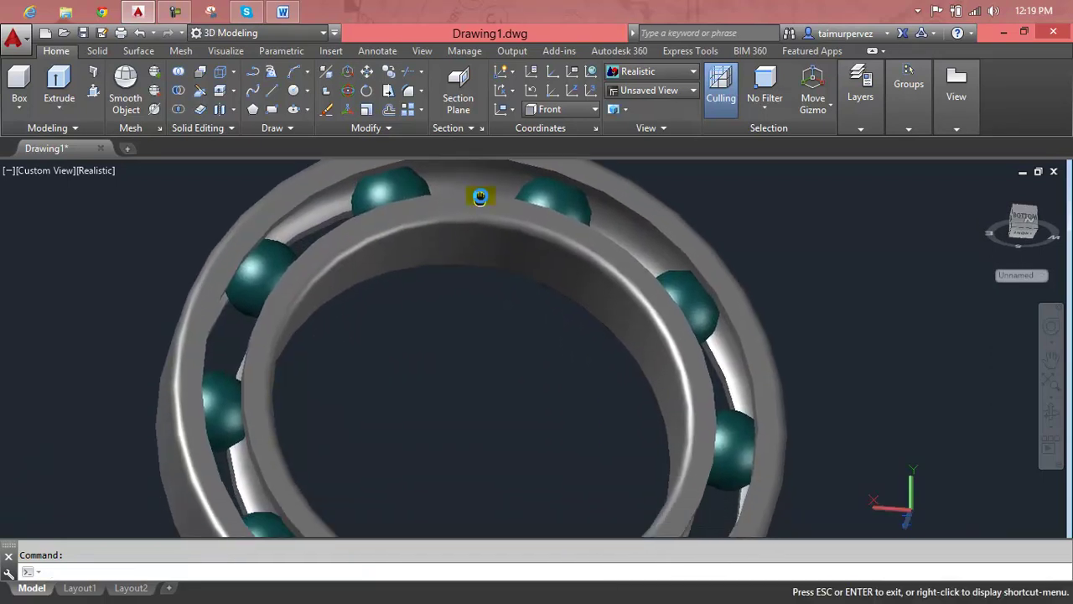
key("Escape")
scroll(505, 237, "down", 2)
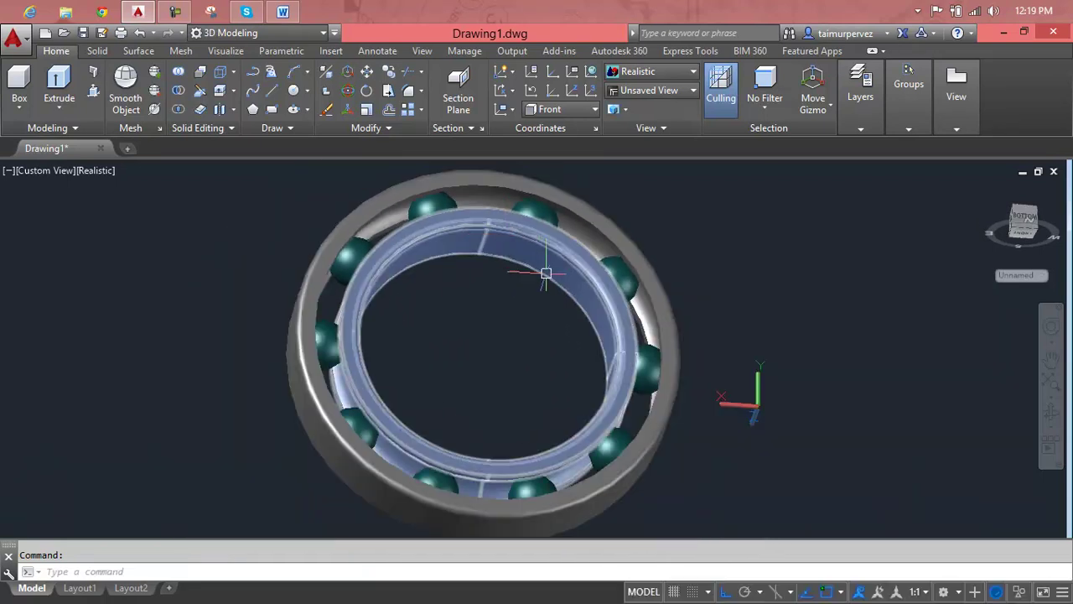
scroll(545, 271, "down", 3)
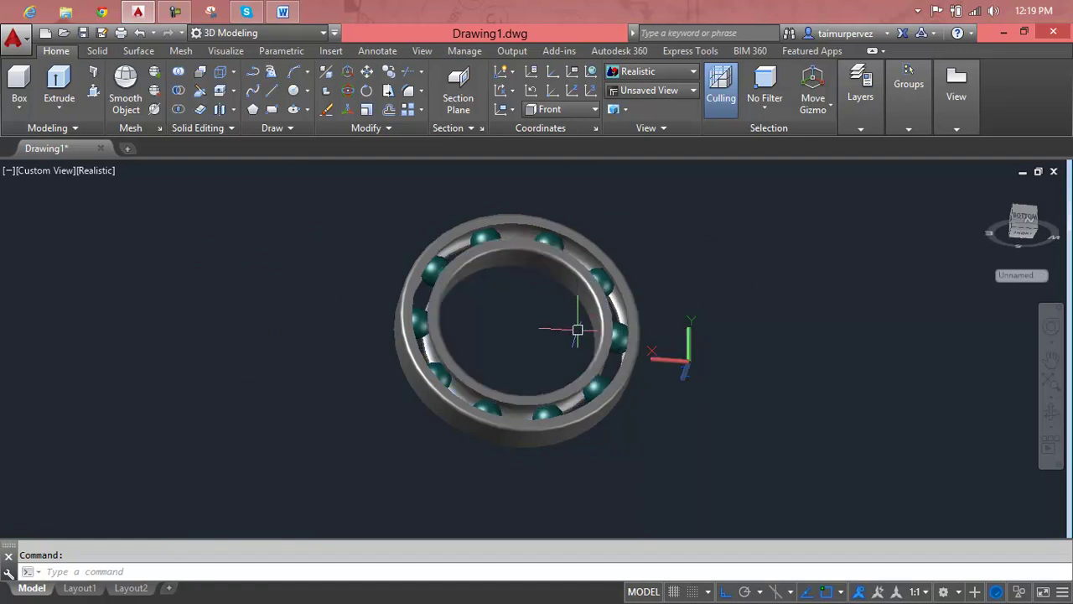